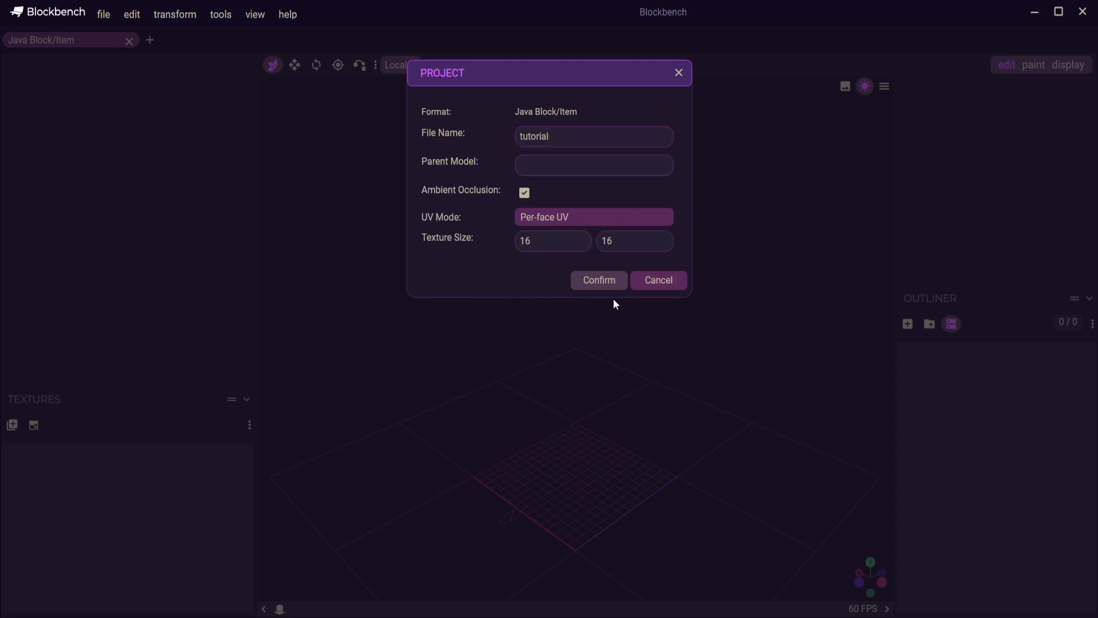
Create the Java Block/Item project named tutorial with a 16 × 16 texture size and add a cube
left_click(599, 280)
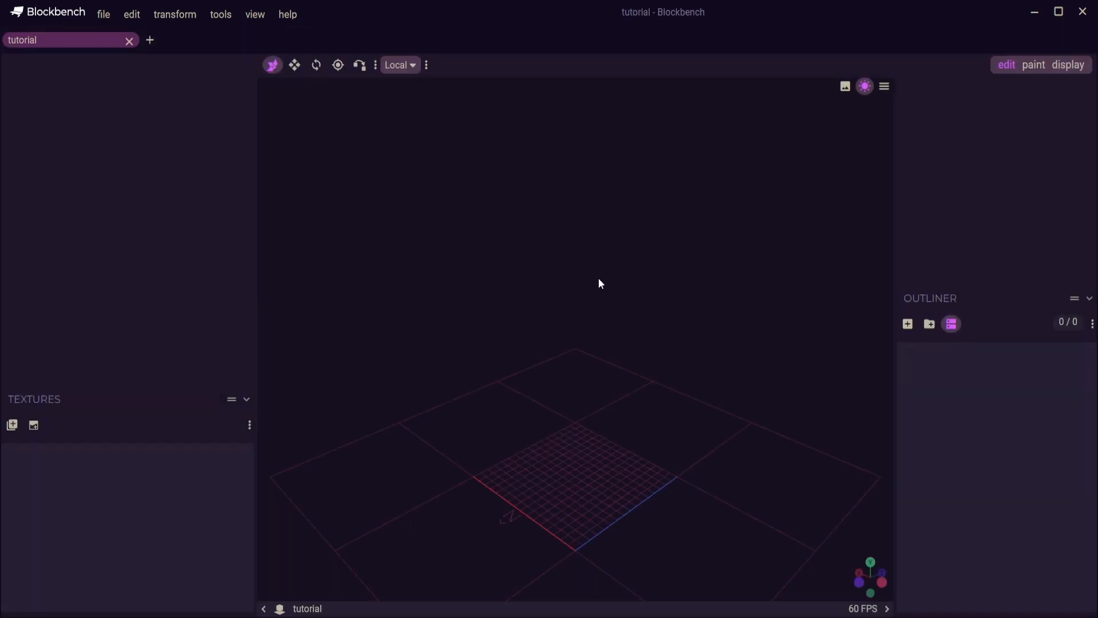
left_click_drag(531, 402, 616, 310)
scroll(616, 311, "up", 2)
left_click(907, 324)
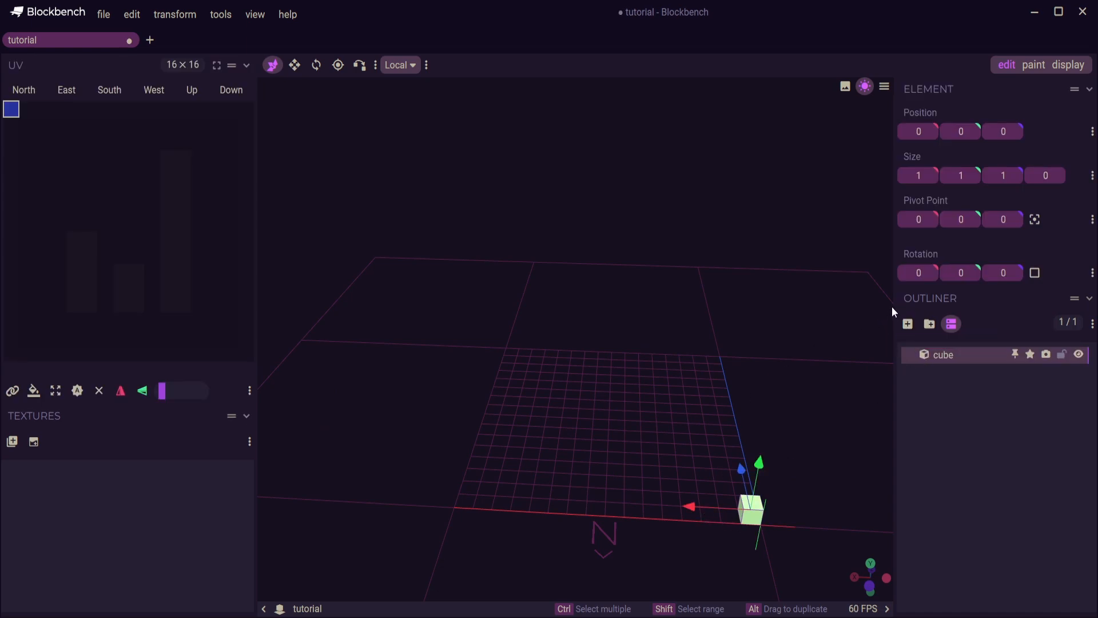
Move the cube along the X axis and stretch it into a block measuring 8 × 1 × 3
left_click_drag(710, 506, 627, 502)
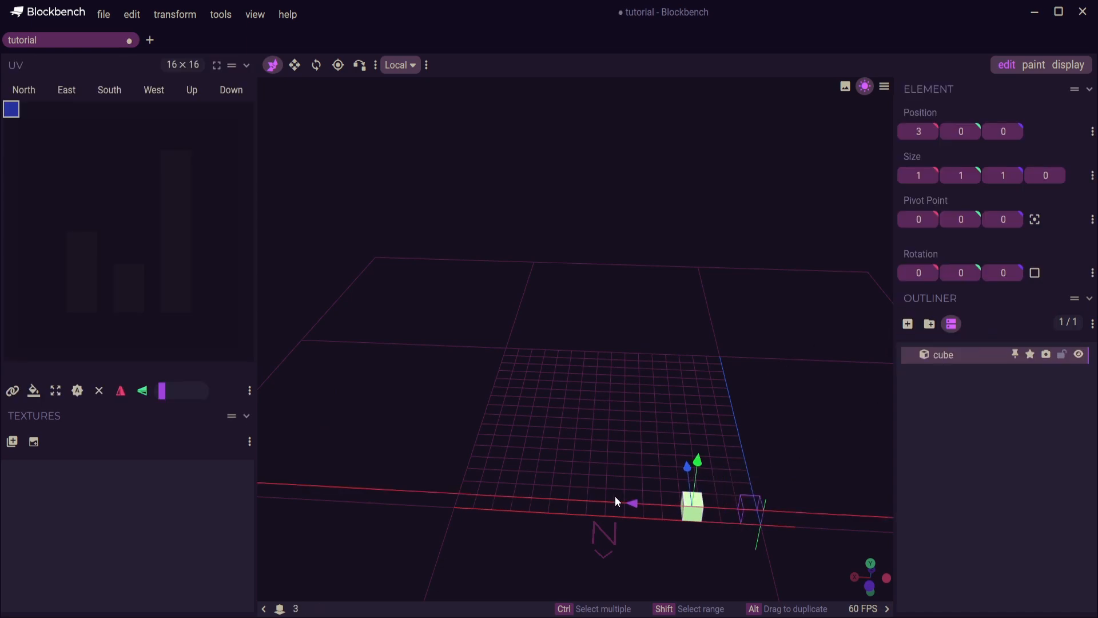
key("s")
left_click_drag(558, 498, 552, 502)
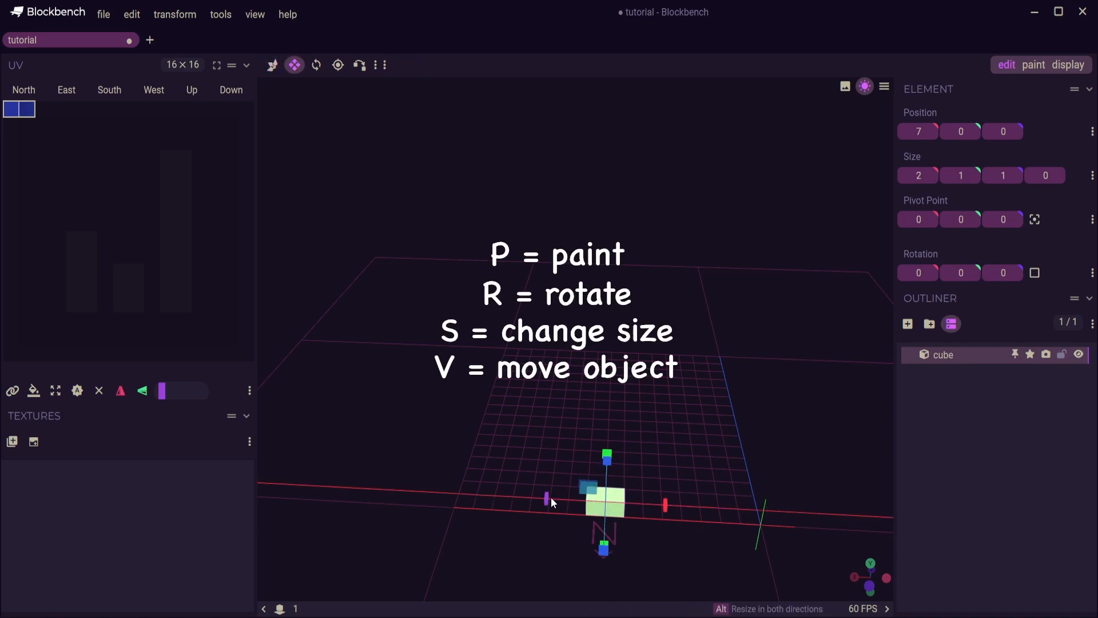
left_click_drag(666, 505, 544, 436)
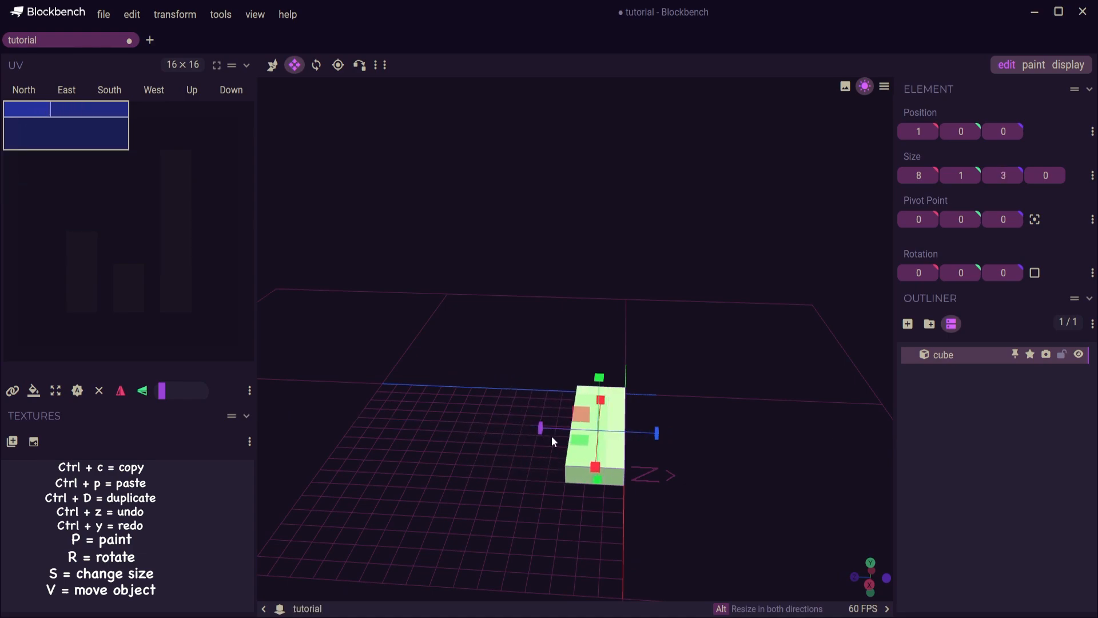
Resize the block along Z to a depth of about 1.025, forming a thin bar
left_click(601, 427)
left_click(605, 430)
left_click(617, 432)
left_click_drag(646, 435, 592, 435)
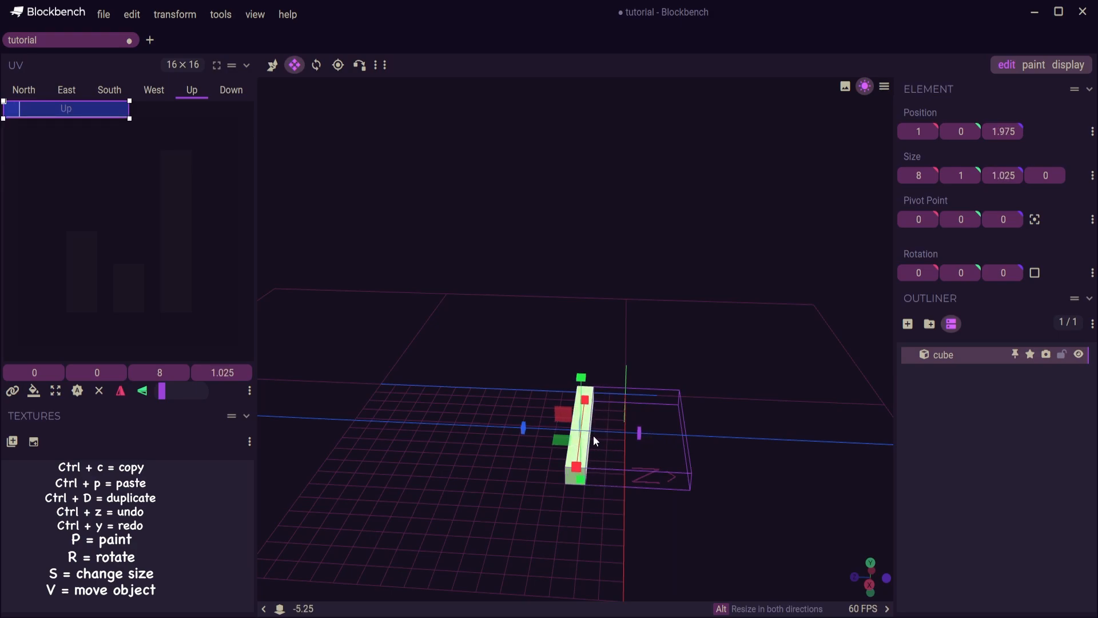
left_click_drag(835, 462, 660, 440)
mouse_move(588, 407)
left_mouse_down()
mouse_move(568, 406)
mouse_move(596, 422)
left_mouse_up()
key("ctrl+z")
left_click_drag(588, 491, 626, 477)
mouse_move(554, 408)
left_mouse_down()
mouse_move(536, 421)
mouse_move(563, 456)
mouse_move(572, 441)
mouse_move(539, 408)
left_mouse_up()
left_click_drag(599, 467, 812, 442)
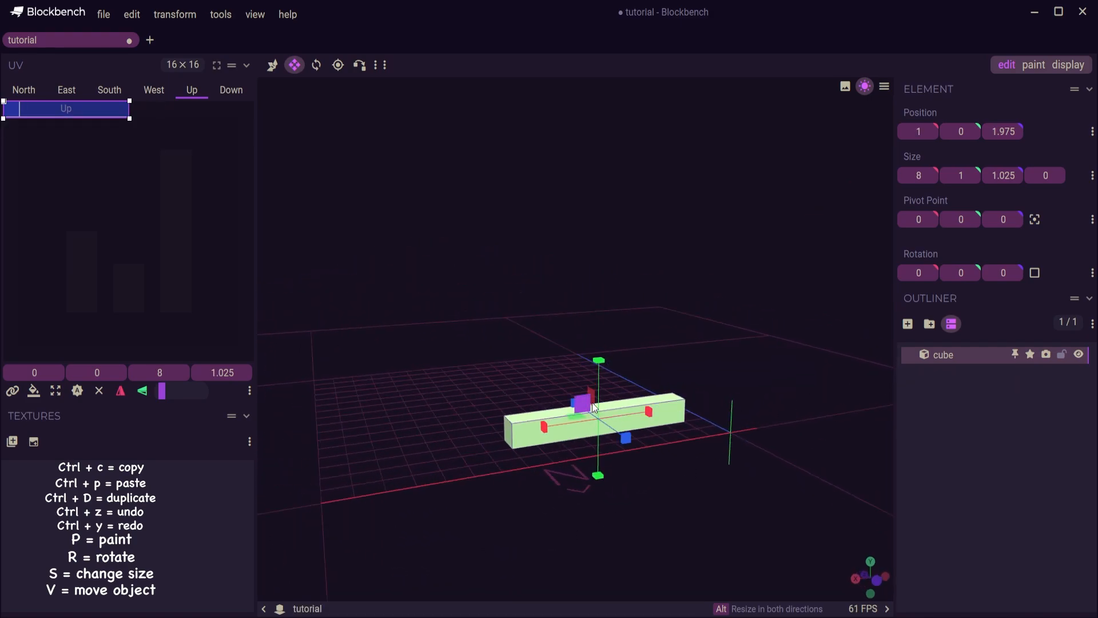
Set the bar's pivot point to 8, 0.5, 2.4875 and place the bar at 4.25, 2, 6.975 with a width of 7.5
key("r")
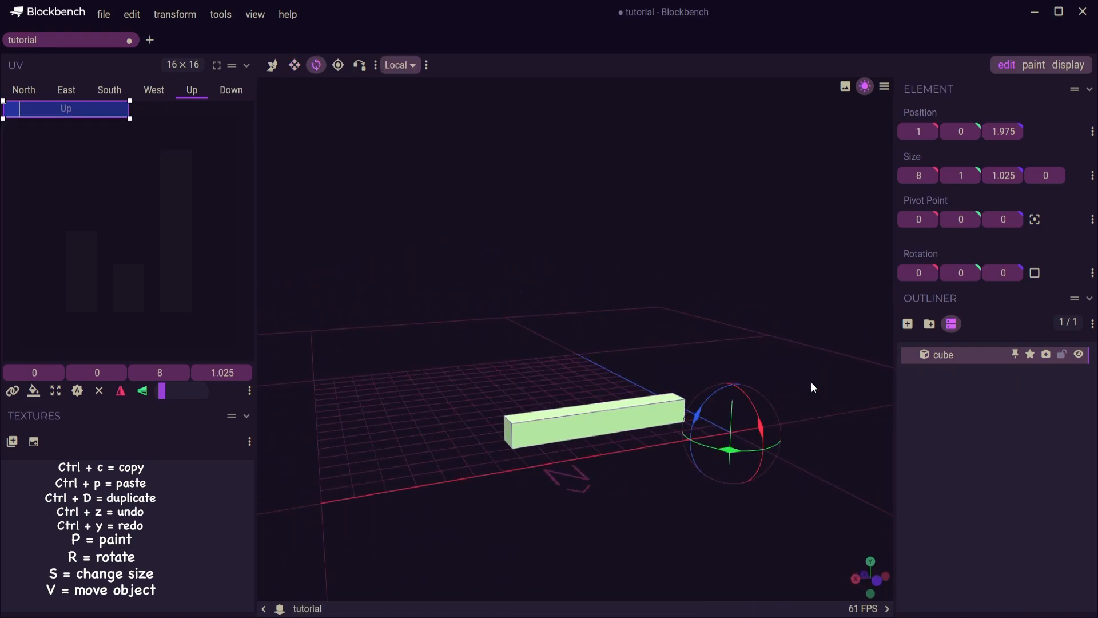
left_click(1038, 217)
left_click_drag(801, 389, 623, 439)
key("ctrl+z")
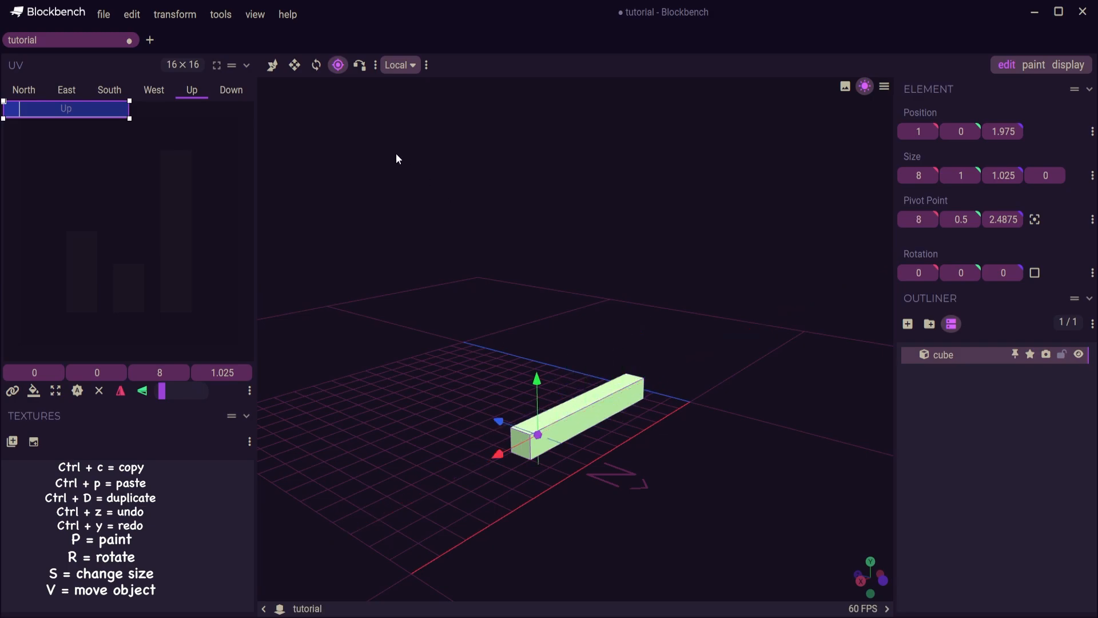
key("r")
left_click_drag(537, 457, 590, 435)
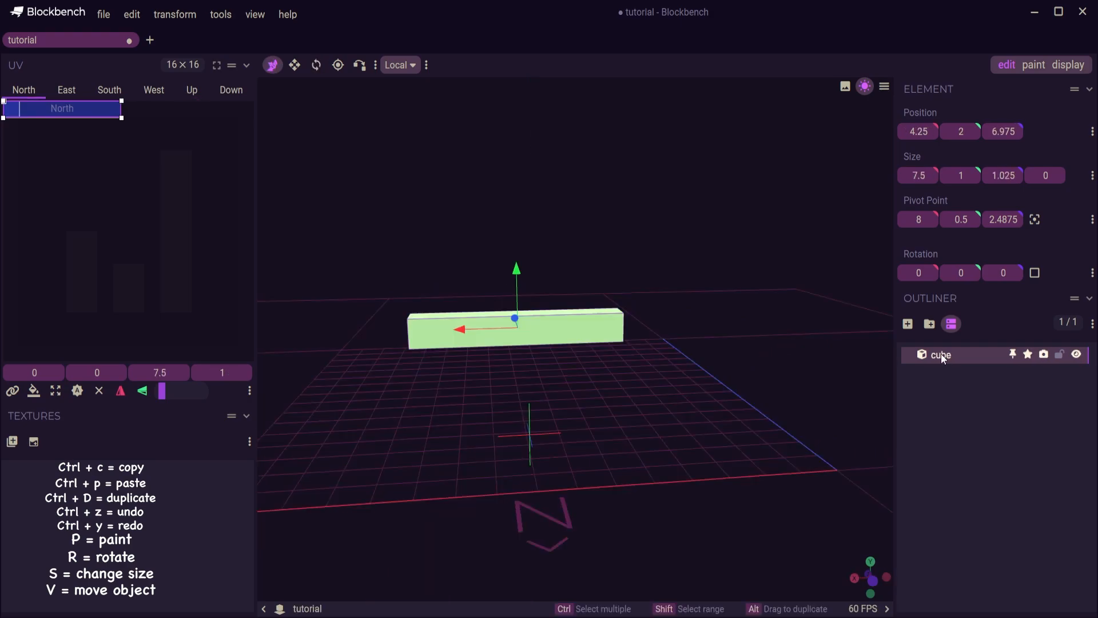
Duplicate the bar, raise the copy to Y 3 and shrink it to 0.75 wide at one end of the base bar
key("ctrl+d")
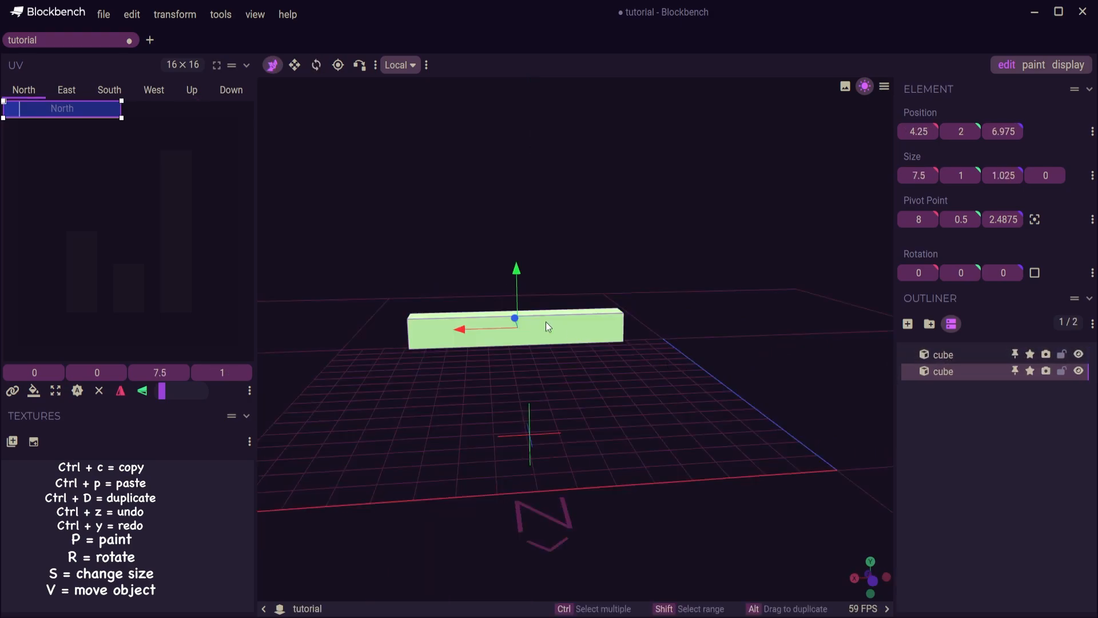
left_click_drag(517, 288, 523, 254)
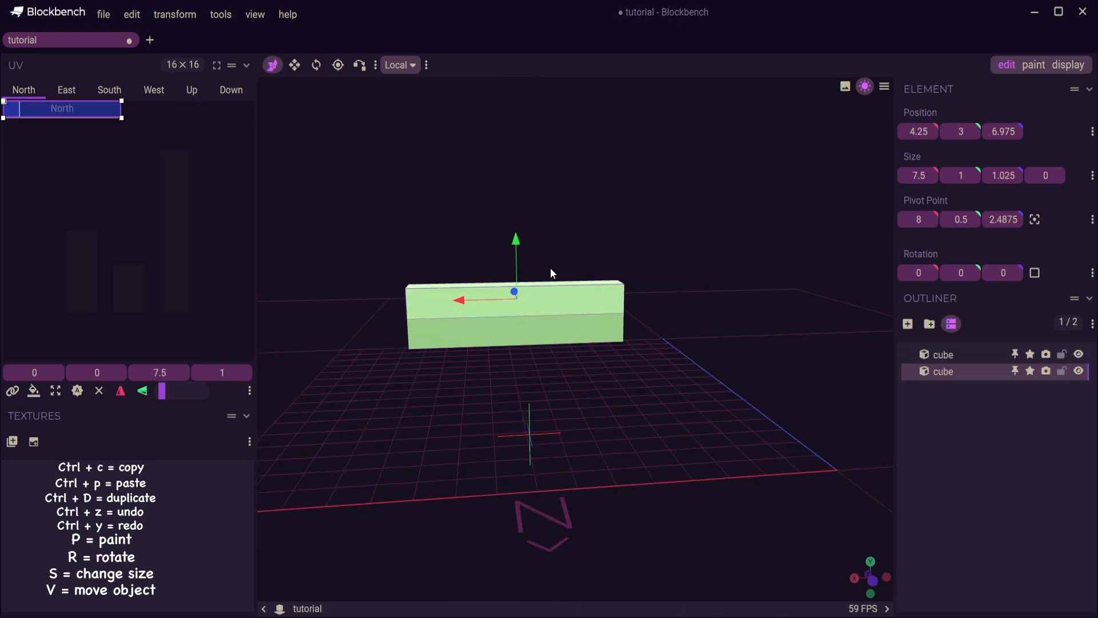
key("s")
left_click_drag(571, 300, 350, 300)
key("v")
Stretch the small end block upward into a post 4.5 high and widen it to 1
key("s")
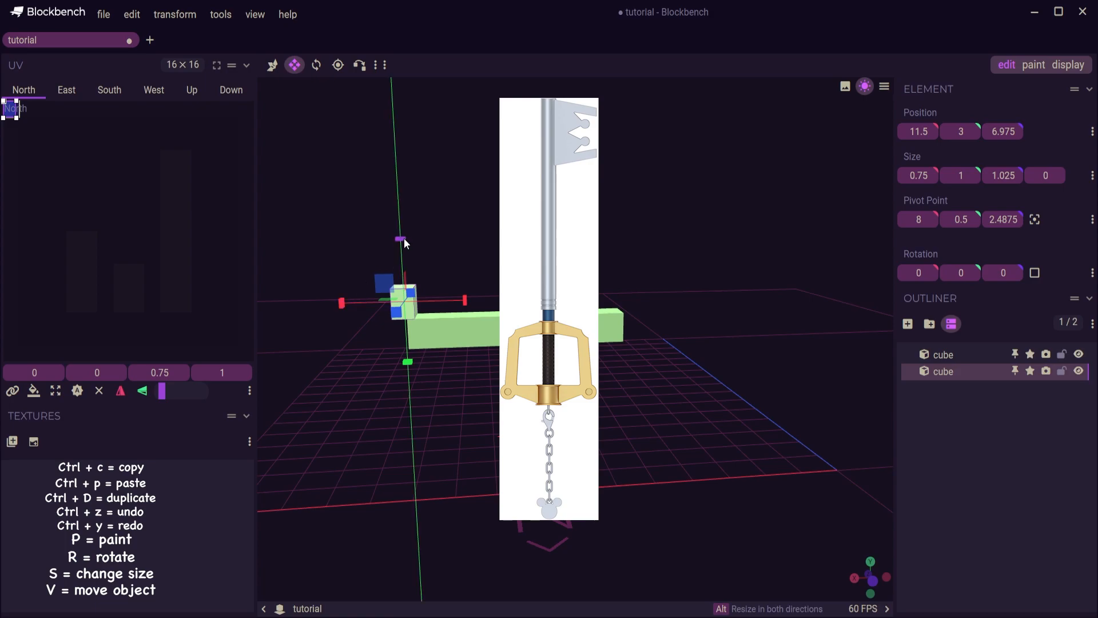
left_click_drag(404, 244, 410, 142)
scroll(421, 240, "down", 3)
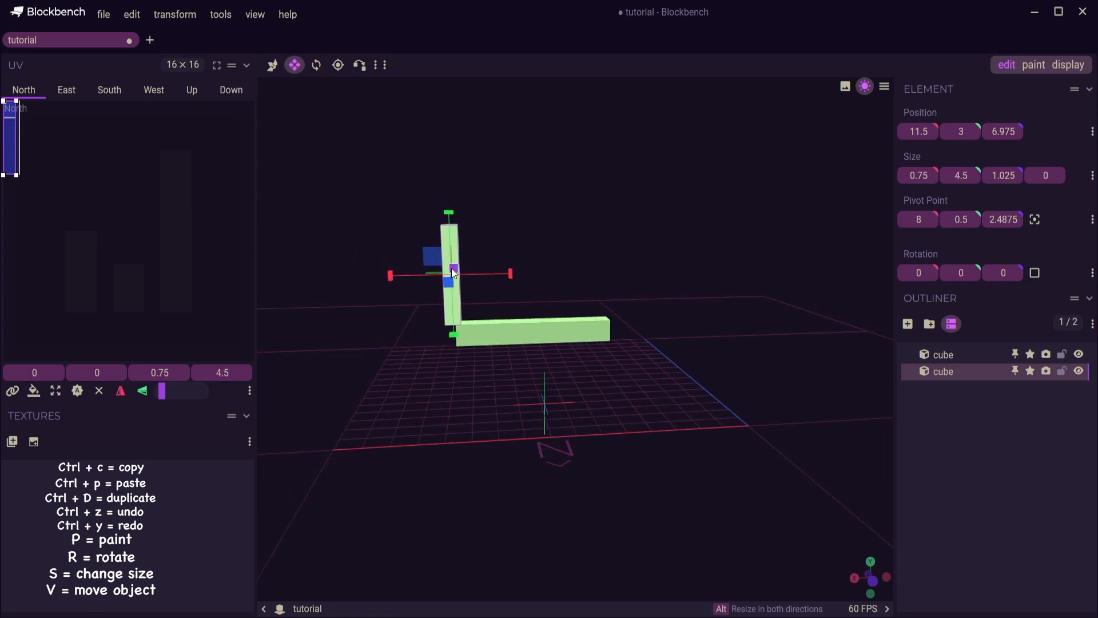
left_click_drag(517, 273, 520, 273)
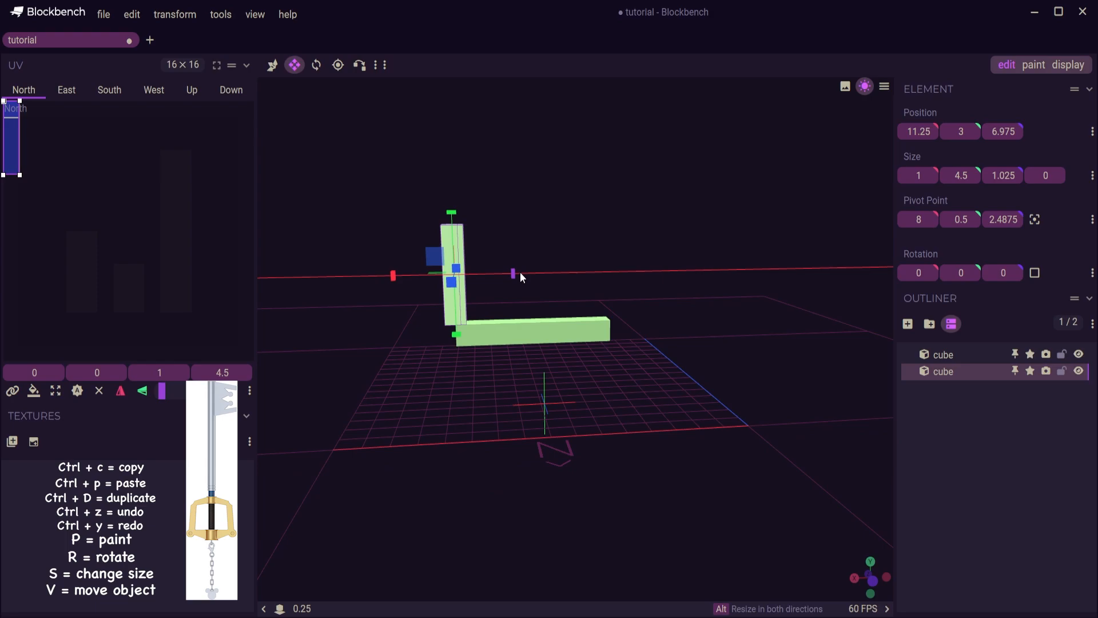
Duplicate the upright post and move the copy along X to the opposite end of the base bar
key("ctrl+d")
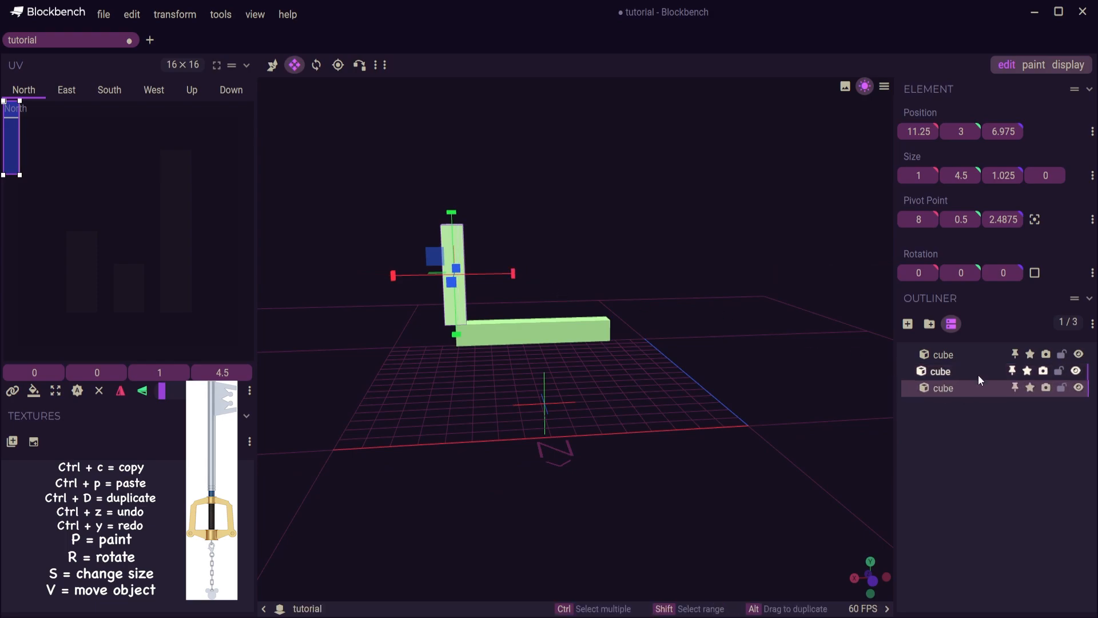
key("v")
left_click_drag(427, 279, 638, 402)
Duplicate the base bar and reduce the copy to a 0.75 × 1.25 × 1.025 block at the base bar's end, at X 3.5
left_click(600, 335)
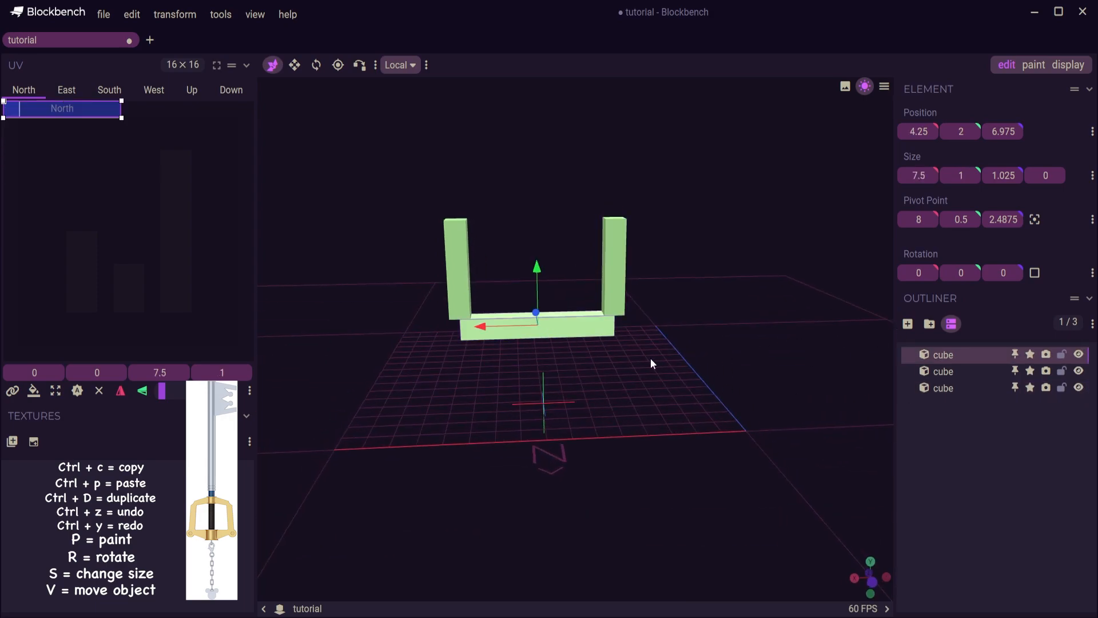
key("ctrl+d")
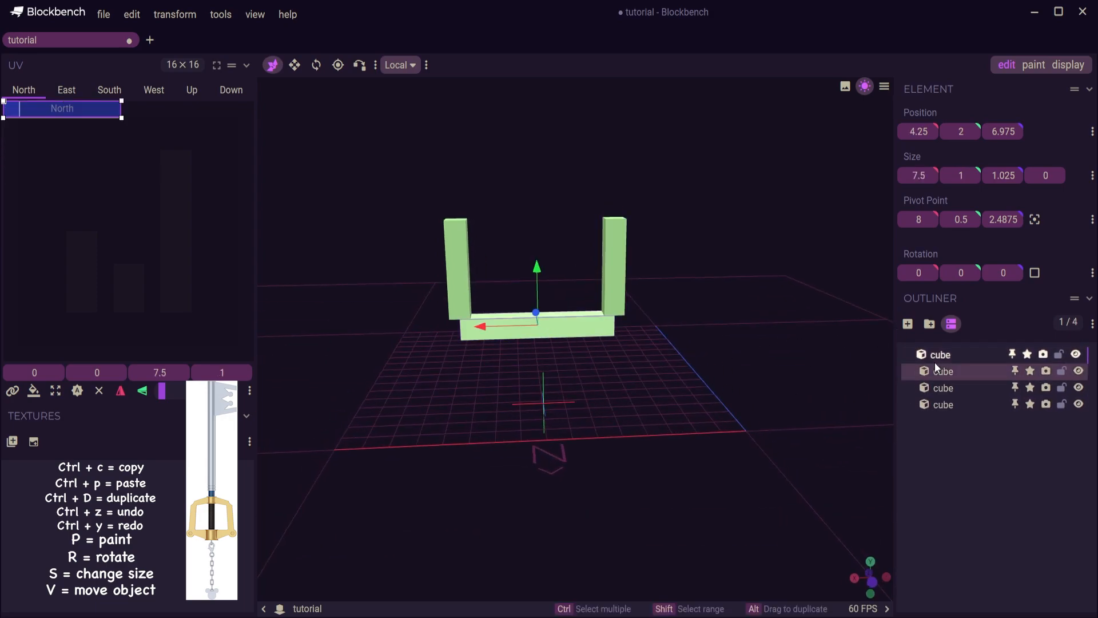
left_click_drag(478, 325, 639, 334)
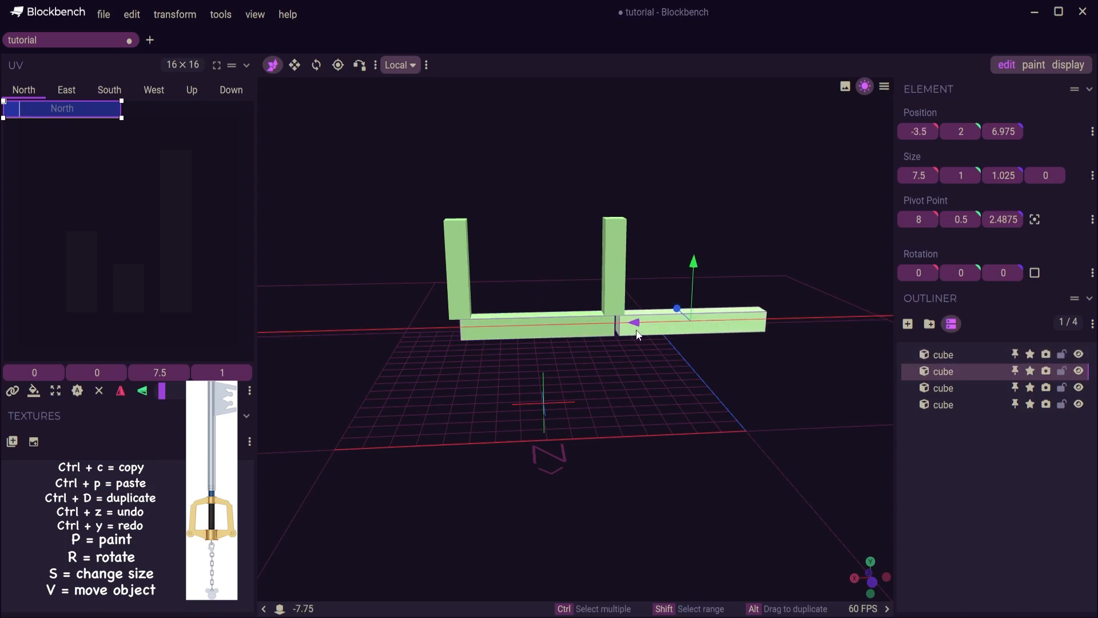
key("s")
left_click_drag(750, 324, 615, 326)
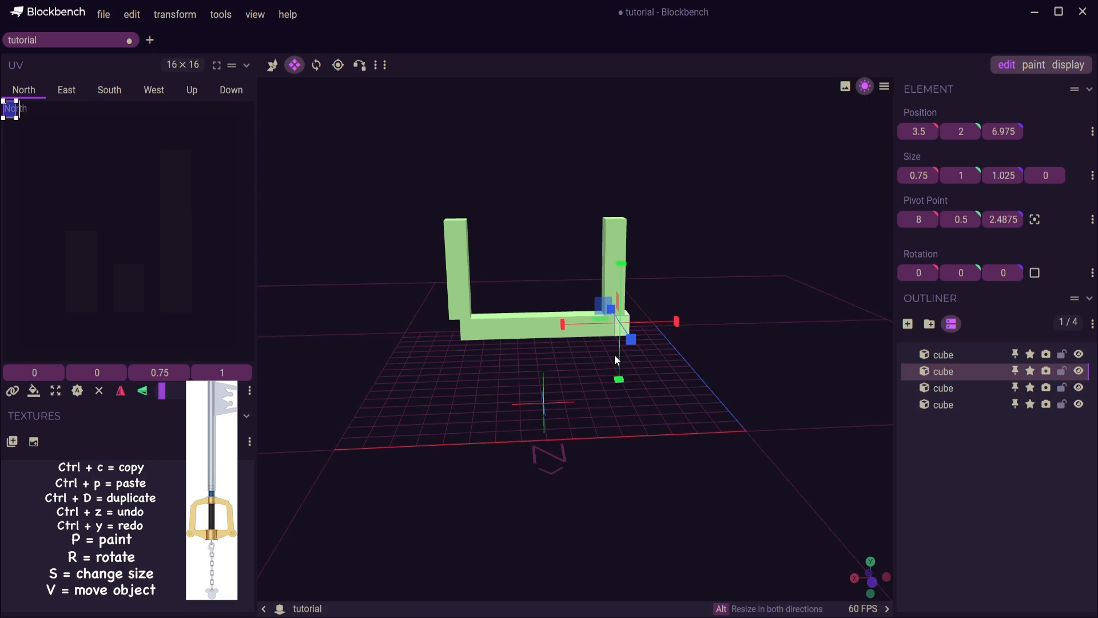
left_click_drag(617, 384, 612, 388)
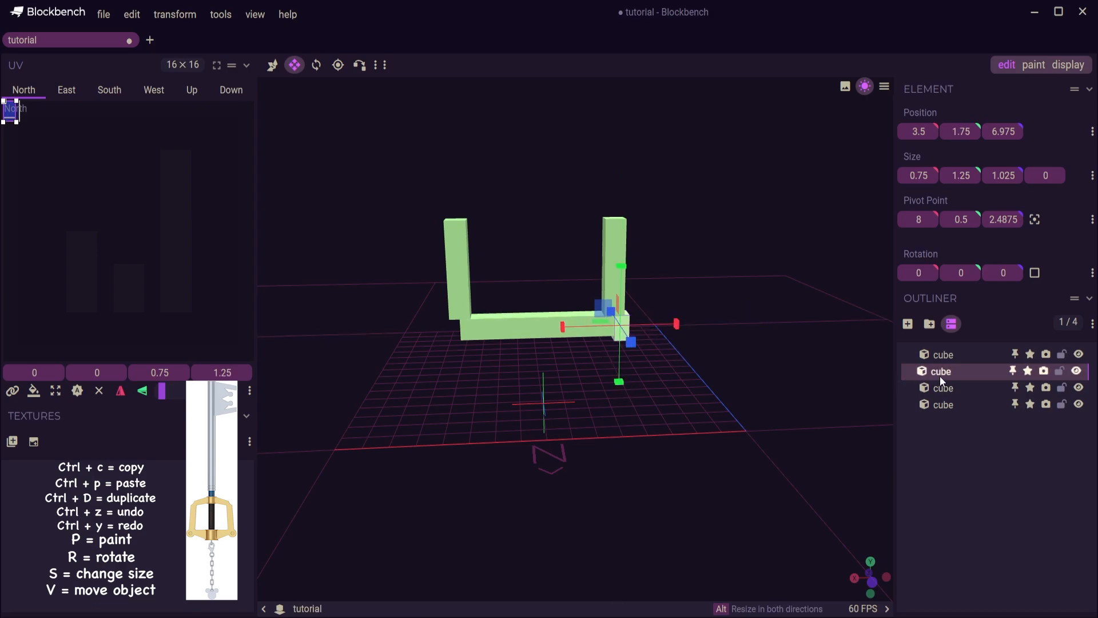
Duplicate the small end block and move the copy along X to the opposite end of the base bar
key("ctrl+d")
key("v")
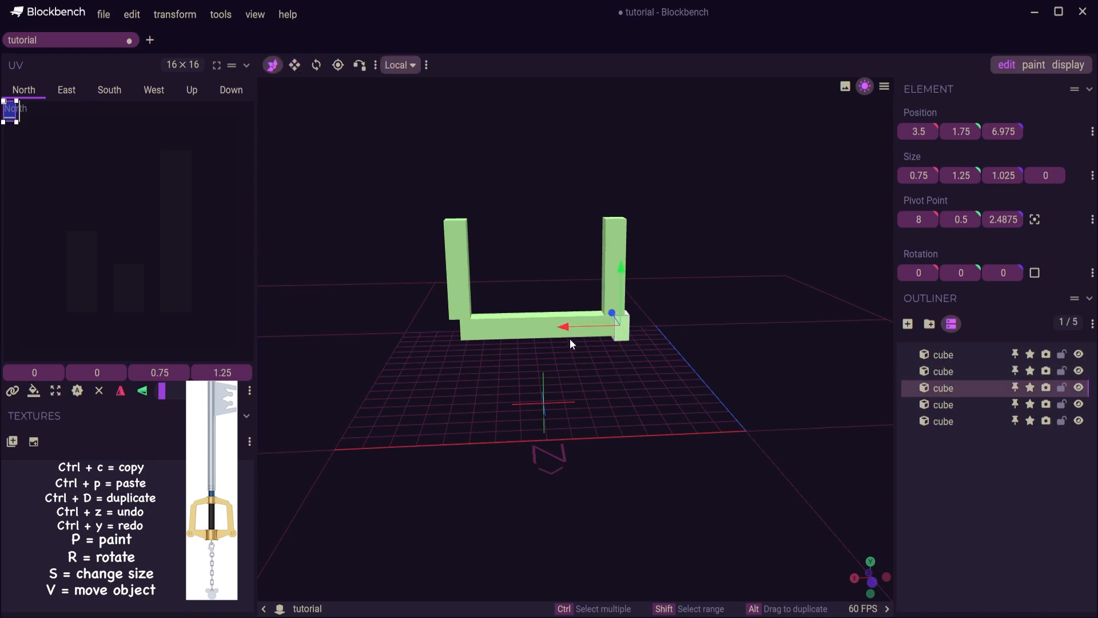
left_click_drag(388, 315, 404, 328)
left_click(955, 529)
left_click_drag(727, 498, 541, 414)
left_click(424, 364)
key("s")
left_click(669, 371)
left_click(952, 509)
left_click_drag(781, 496, 548, 459)
Duplicate an upright post, move the copy above the posts and resize it into a horizontal crossbar spanning them
left_click(939, 405)
key("ctrl+d")
key("v")
left_click_drag(459, 222, 455, 100)
left_click_drag(412, 163, 437, 164)
left_click_drag(487, 133, 487, 220)
key("s")
left_click_drag(549, 224, 701, 229)
left_click_drag(486, 429, 524, 423)
Duplicate the base bar and shorten the copy along X into a block at the bar's middle
left_click(926, 356)
key("ctrl+d")
key("v")
key("s")
left_click_drag(460, 365, 513, 371)
left_click(938, 355)
key("ctrl+z")
left_click(940, 371)
left_click_drag(594, 343, 568, 348)
left_click_drag(444, 368, 458, 368)
Enlarge the central block so it protrudes around the middle of the base bar
left_click_drag(531, 375, 541, 384)
left_click_drag(550, 440, 635, 444)
left_click_drag(518, 400, 508, 400)
left_click_drag(545, 468, 458, 466)
left_click_drag(504, 428, 503, 503)
left_click_drag(574, 245, 574, 238)
left_click_drag(697, 515, 692, 452)
left_click(761, 490)
Resize the lower end block beside the base bar to 1 wide and 1.25 high
left_click(583, 401)
left_click_drag(537, 504, 578, 446)
left_click(485, 458)
left_click_drag(485, 508, 484, 500)
left_click_drag(435, 504, 549, 532)
left_click_drag(461, 414, 467, 416)
left_click_drag(572, 486, 664, 486)
left_click(943, 576)
left_click_drag(801, 400, 618, 412)
Move the top crossbar slightly upward above the upright posts
left_click(523, 284)
key("v")
left_click_drag(572, 255, 573, 240)
Stretch both upright posts together to a height of 4.75
left_click(440, 335)
key("s")
key("ctrl+z")
left_click(699, 349, "ctrl")
left_click_drag(569, 310, 569, 300)
Shorten the base bar slightly at both ends
left_click(946, 565)
mouse_move(709, 486)
left_mouse_down()
mouse_move(627, 510)
mouse_move(698, 498)
left_mouse_up()
left_click(517, 422)
left_click_drag(507, 423, 520, 420)
left_click_drag(632, 416, 622, 416)
Move both upright posts inward along X, one of them to X 4.25, and shorten the top crossbar at both ends
left_click(658, 369)
key("v")
left_click_drag(603, 345, 590, 345)
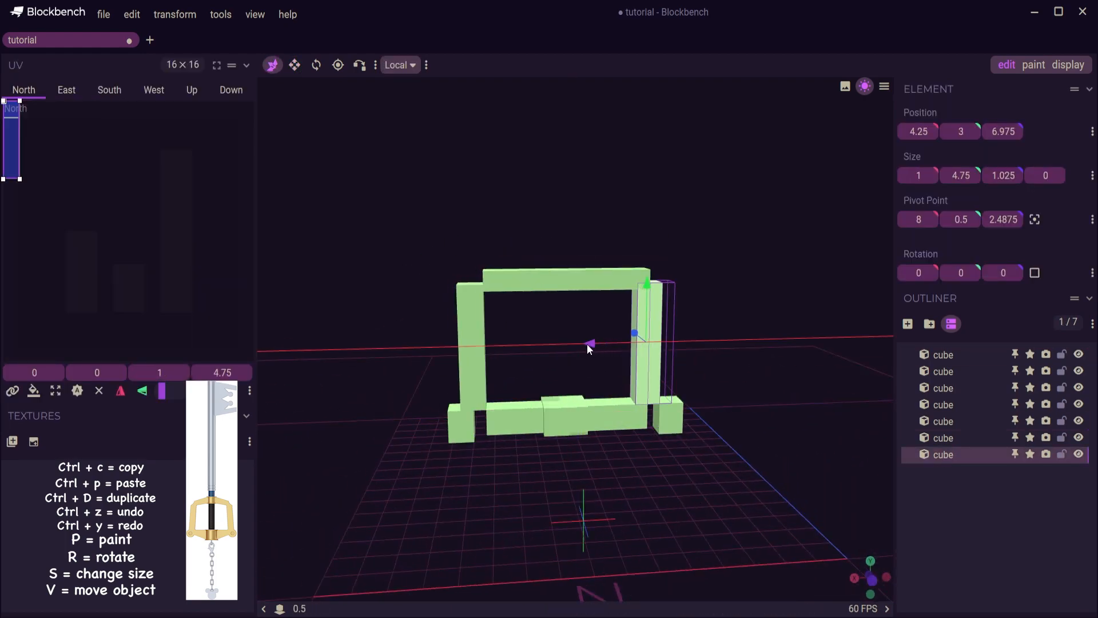
left_click(474, 348)
left_click_drag(419, 350, 432, 350)
left_click(522, 278)
Move both lower corner blocks inward along X beneath the upright posts
left_click(670, 418)
key("v")
left_click_drag(612, 418, 600, 418)
left_click(461, 423)
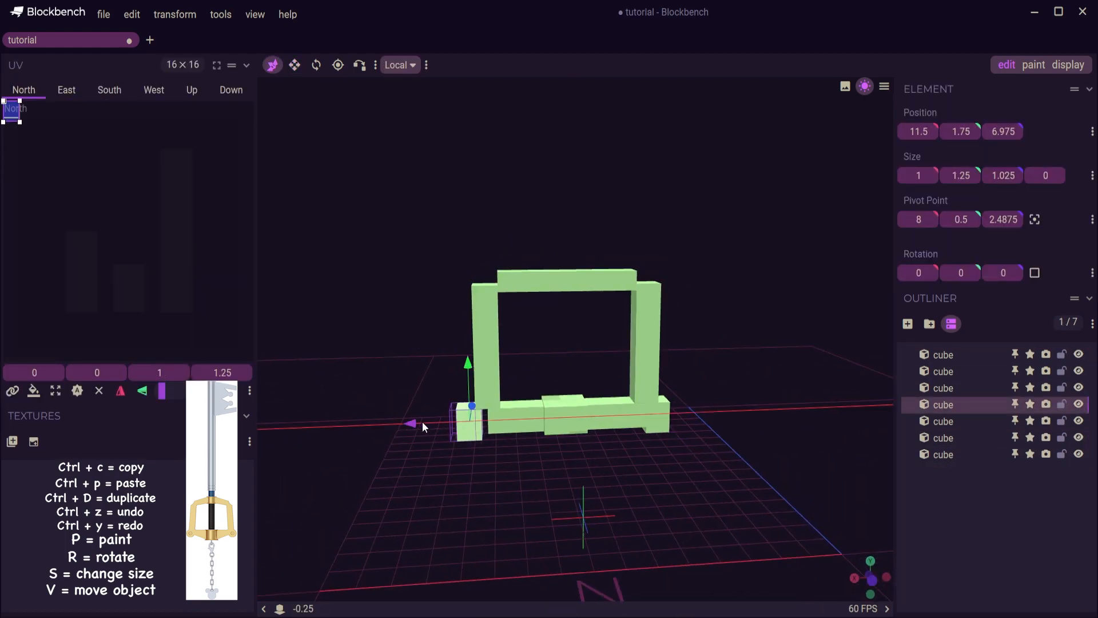
left_click_drag(411, 422, 423, 422)
left_click(944, 544)
Duplicate the base's centre block and stretch the copy upward to form the handle
left_click_drag(790, 498, 651, 505)
key("ctrl+d")
left_click_drag(549, 464, 625, 469)
scroll(625, 469, "up", 6)
key("s")
left_click_drag(539, 428, 559, 228)
Narrow the handle cube slightly on its sides and extend it up to the top crossbar
left_click_drag(548, 415, 538, 408)
left_click_drag(591, 380, 579, 381)
left_click_drag(602, 565, 722, 554)
left_click_drag(392, 445, 414, 444)
left_click_drag(554, 456, 508, 430)
left_click_drag(508, 424, 492, 423)
left_click_drag(601, 442, 522, 428)
left_click_drag(639, 430, 631, 432)
left_click_drag(847, 286, 502, 306)
scroll(515, 309, "down", 3)
left_click_drag(573, 280, 573, 200)
left_click_drag(658, 512, 730, 510)
Duplicate the base's centre block, raise the copy to the middle of the top crossbar and resize it as a collar
left_click(948, 373)
key("ctrl+d")
key("v")
left_click_drag(552, 359, 729, 237)
key("s")
left_click_drag(647, 354, 580, 351)
left_click_drag(496, 319, 510, 320)
left_click_drag(650, 475, 781, 449)
left_click(574, 314)
left_click_drag(634, 313, 624, 313)
Stretch the handle cube upward past the top crossbar
scroll(618, 514, "down", 4)
left_click_drag(635, 572, 597, 516)
right_click_drag(598, 321, 578, 486)
scroll(578, 486, "up", 2)
left_click(555, 444)
left_click_drag(556, 472, 552, 276)
Duplicate the handle cube for the blade, position the copy above the crossbar and widen it slightly on its sides
key("ctrl+d")
key("v")
scroll(562, 286, "up", 3)
right_click_drag(561, 286, 541, 209)
left_click_drag(528, 207, 528, 210)
left_click_drag(606, 246, 575, 249)
key("s")
left_click_drag(571, 255, 575, 256)
left_click_drag(482, 253, 476, 252)
left_click_drag(646, 325, 539, 323)
left_click_drag(513, 256, 509, 256)
left_click_drag(626, 255, 630, 257)
Stretch the blade cube upward into a long, tall blade
left_click_drag(626, 358, 758, 367)
scroll(758, 366, "down", 3)
left_click_drag(574, 356, 574, 164)
left_click(716, 508)
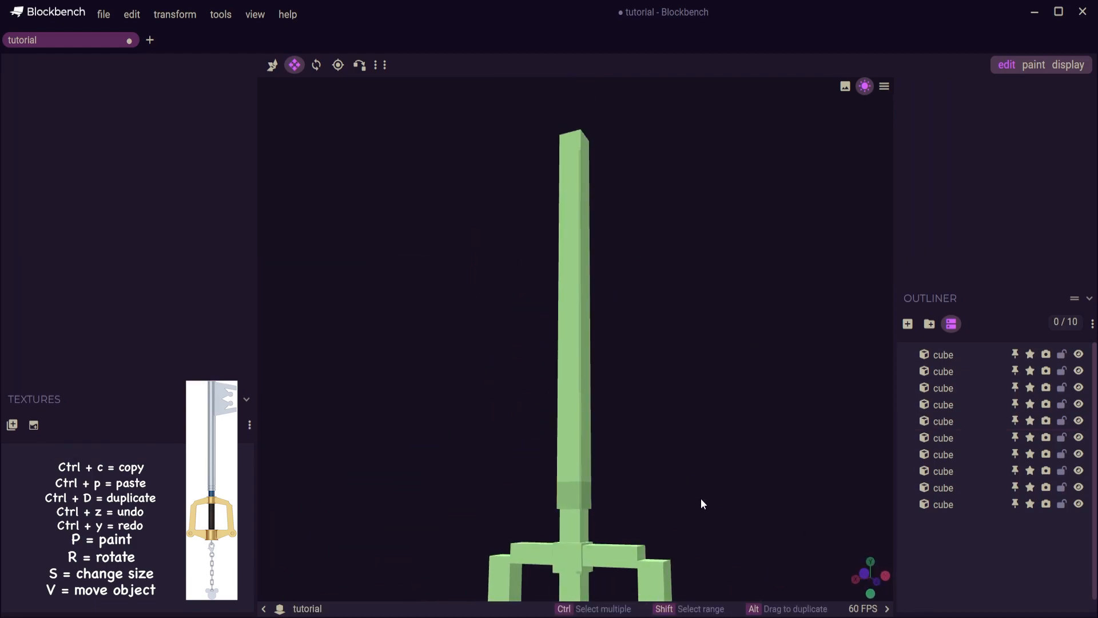
Trim the top crossbar's depth slightly on its front and back
scroll(717, 507, "down", 3)
right_click_drag(717, 508, 750, 429)
scroll(346, 469, "up", 6)
left_click(346, 474)
left_click(449, 395)
left_click_drag(465, 393, 452, 392)
left_click_drag(438, 343, 486, 357)
left_click_drag(598, 412, 595, 410)
left_click_drag(507, 392, 510, 394)
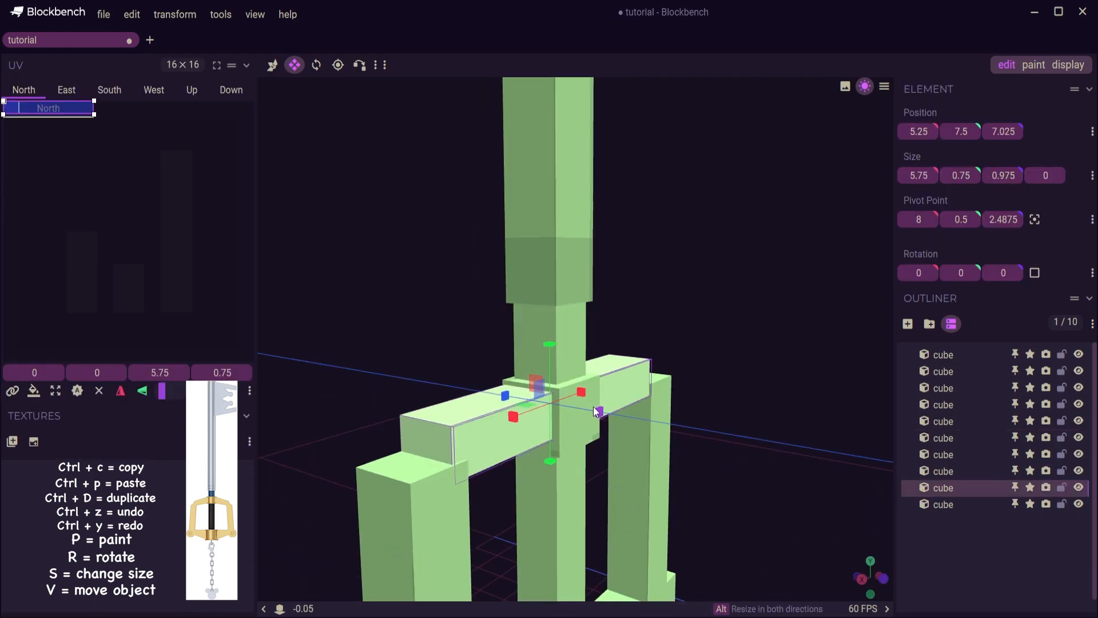
left_click_drag(389, 380, 350, 375)
Lengthen the top crossbar at both ends so it overlaps the tops of the upright posts
left_click(692, 451)
left_click(621, 395)
left_click_drag(577, 393, 592, 392)
left_click(826, 551)
scroll(826, 552, "down", 3)
left_click_drag(397, 515, 469, 546)
left_click(457, 389)
left_click_drag(476, 381, 464, 381)
left_click_drag(589, 378, 600, 378)
left_click(952, 563)
scroll(759, 509, "down", 3)
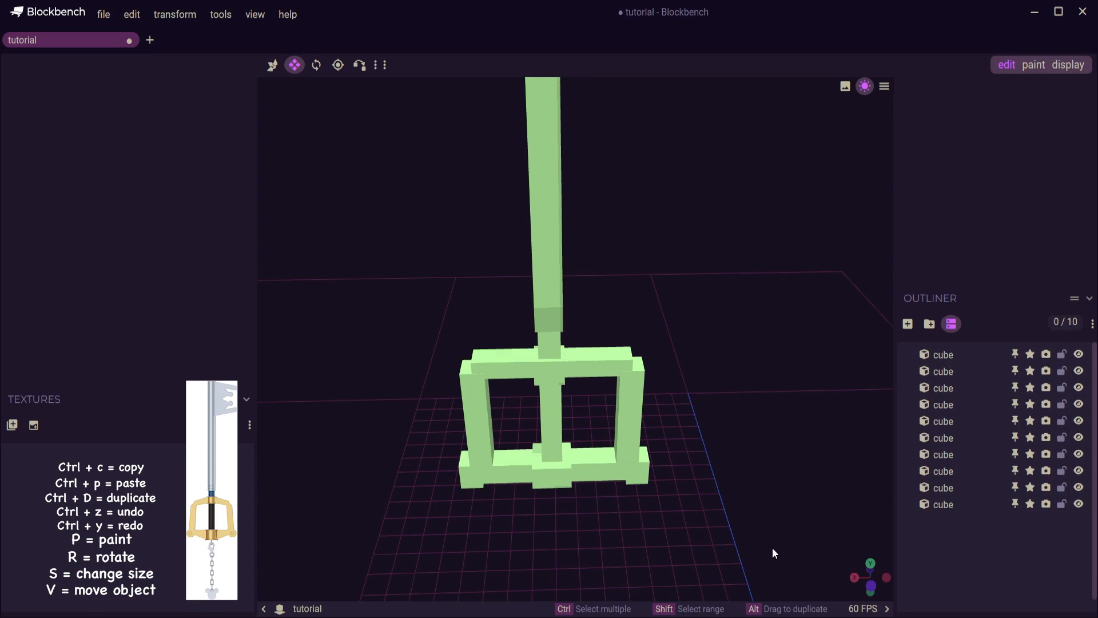
Duplicate the top crossbar, raise the copy to the blade's tip and shift it sideways along X
scroll(771, 569, "down", 4)
right_click_drag(769, 497, 769, 592)
left_click(571, 463)
key("ctrl+d")
key("v")
left_click_drag(572, 405, 572, 96)
left_click_drag(511, 163, 532, 164)
Resize the copied bar at one end and align it with the top of the blade
scroll(686, 217, "up", 3)
right_click_drag(686, 218, 642, 411)
left_click_drag(642, 411, 549, 395)
key("s")
left_click_drag(428, 302, 436, 301)
left_click_drag(547, 280, 721, 349)
key("v")
left_click_drag(509, 225, 513, 194)
left_click_drag(578, 229, 606, 212)
left_click_drag(531, 211, 534, 207)
left_click_drag(607, 275, 600, 377)
Fine-tune the position and size of the horizontal bar against the blade's side at its tip
left_click_drag(485, 356, 497, 356, "ctrl+shift")
scroll(641, 361, "up", 4)
left_click_drag(607, 401, 641, 361)
left_click_drag(473, 283, 461, 282, "ctrl+shift")
scroll(606, 348, "down", 4)
key("s")
left_click_drag(603, 269, 733, 279)
left_click_drag(664, 389, 661, 348)
Duplicate the tip's horizontal bar below itself and rotate the copy 22.5 degrees about its centred pivot
left_click(929, 410)
key("ctrl+d")
key("v")
left_click_drag(599, 186, 598, 220)
left_click(1035, 219)
left_click(317, 65)
left_click_drag(627, 308, 613, 314)
Move the angled bar against the blade and thin its depth to 0.825
key("v")
left_click_drag(613, 235, 606, 255)
left_click_drag(544, 269, 536, 266, "ctrl+shift")
left_click_drag(643, 403, 616, 441)
key("s")
left_click_drag(510, 321, 515, 318, "ctrl+shift")
scroll(600, 367, "up", 4)
left_click_drag(647, 372, 622, 278)
scroll(667, 415, "down", 5)
Duplicate the angled bar, lower the copy along the blade and try to rotate it to another angle
key("ctrl+d")
key("v")
left_click_drag(559, 224, 543, 291)
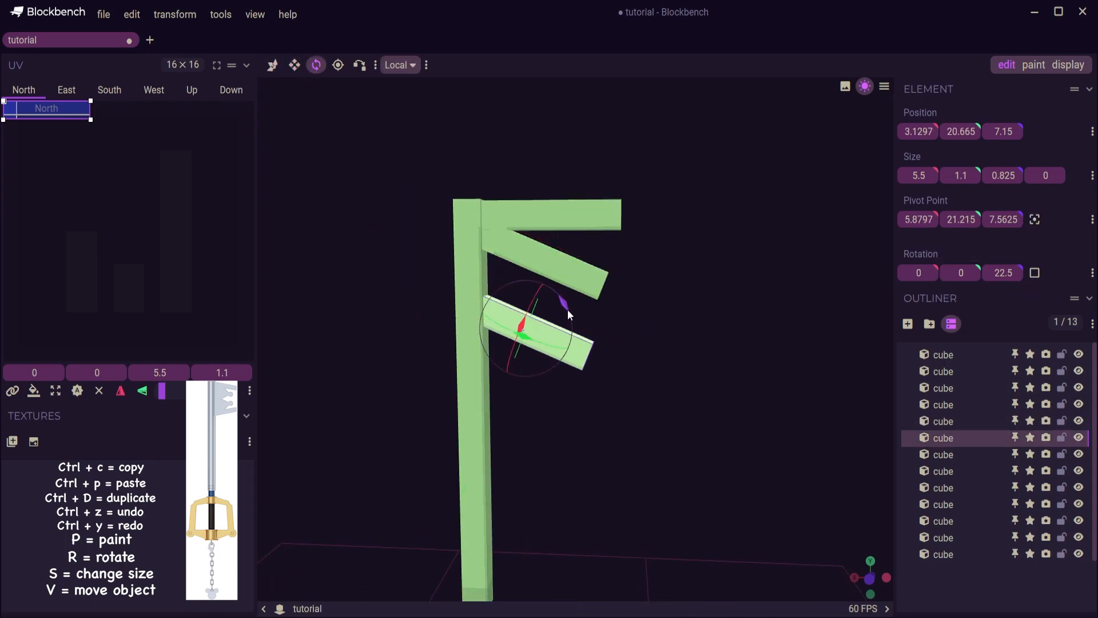
key("v")
key("f")
key("Escape")
key("r")
left_click_drag(563, 303, 494, 249)
key("v")
Undo the angled bar copies and their edits, leaving only the horizontal bar at the blade's tip
key("ctrl+z")
key("ctrl+z")
key("ctrl+z")
key("ctrl+z")
key("ctrl+z")
key("ctrl+z")
key("ctrl+z")
key("ctrl+z")
key("ctrl+z")
Duplicate the horizontal bar directly below itself, shorten the copy to 3 along X and stretch it downward beside the blade
key("ctrl+d")
left_click_drag(554, 179, 556, 217)
key("s")
left_click_drag(608, 250, 566, 253)
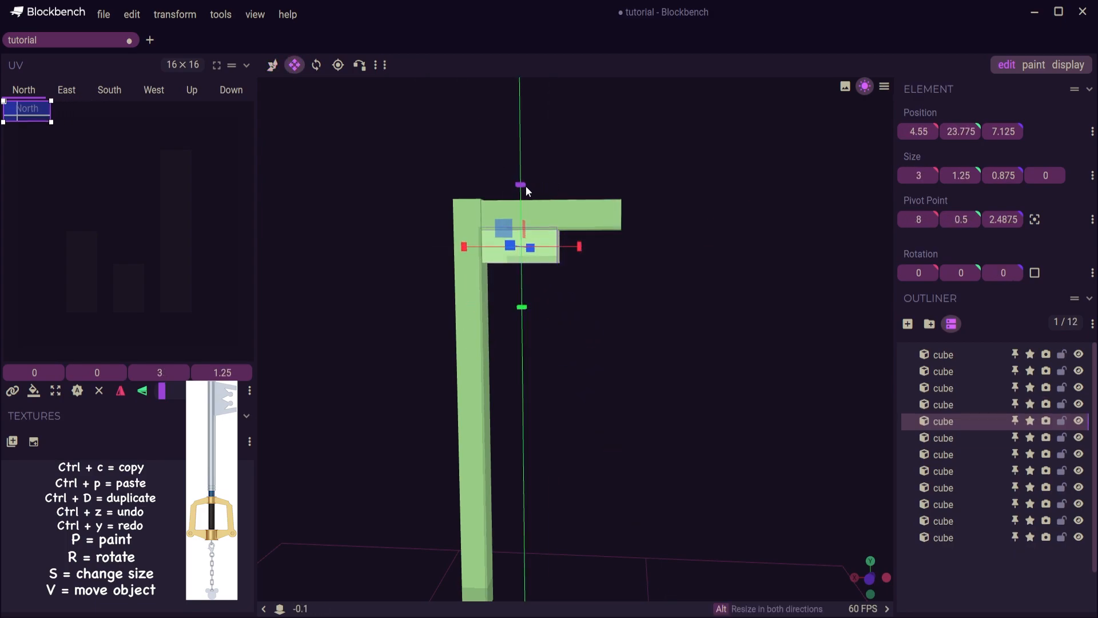
left_click_drag(525, 370, 527, 404)
Shorten the top bar at its inner end so it starts at the tall block's outer edge
left_click(523, 216)
left_click(508, 246)
key("v")
mouse_move(495, 215)
left_mouse_down()
mouse_move(570, 215)
mouse_move(514, 211)
left_mouse_up()
key("s")
left_click(784, 502)
left_click_drag(784, 502, 752, 500)
scroll(751, 499, "up", 2)
Narrow the tall block slightly along X and extend the top bar's inner end to a length of 3 to meet it
left_click(523, 274)
left_click_drag(570, 267, 554, 268)
left_click(584, 192)
left_click_drag(532, 188, 515, 188)
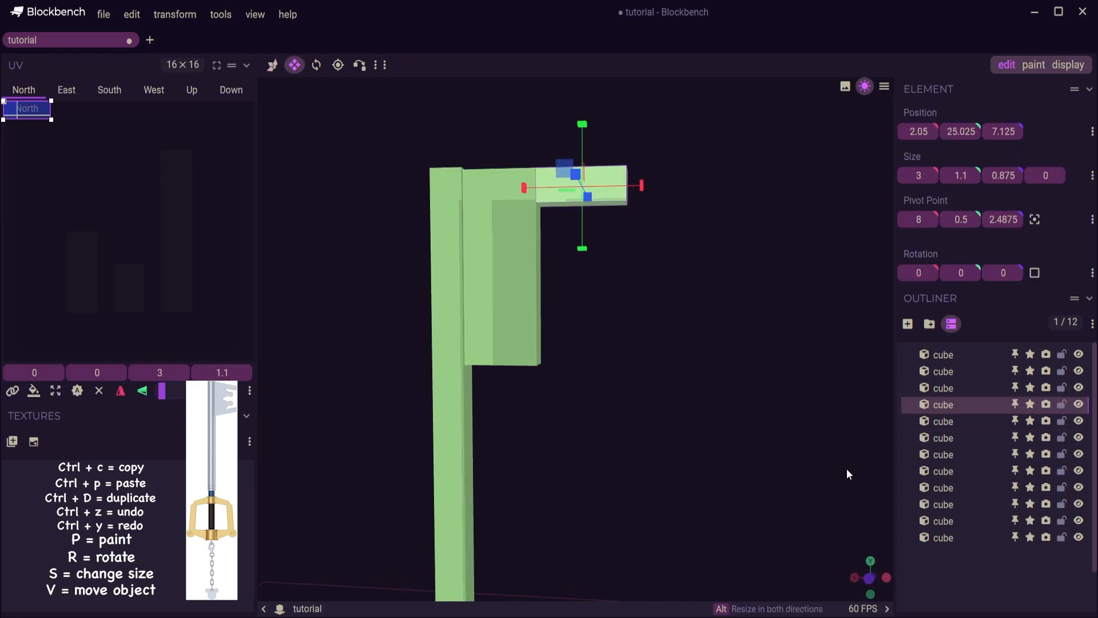
Duplicate the top bar as a second tooth and lower the copy to Y 23.525
key("ctrl+d")
key("v")
left_click_drag(583, 161, 582, 193)
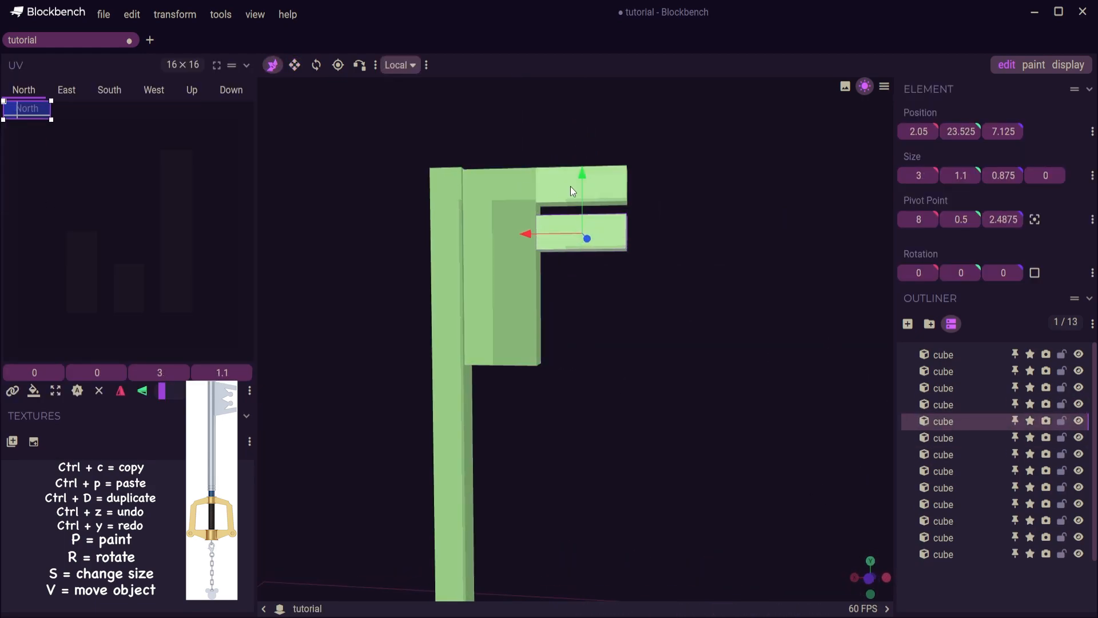
Duplicate the teeth down the tall block's outer edge and shorten the two middle ones to 1.75 along X
left_click(623, 200)
key("ctrl+d")
left_click_drag(593, 318, 594, 326)
scroll(744, 452, "down", 5)
left_click_drag(749, 453, 663, 458)
scroll(847, 494, "up", 5)
scroll(658, 452, "down", 3)
Raise the bottom tooth to Y 20.525 and shorten the tall block's lower end to meet it
left_click(534, 261)
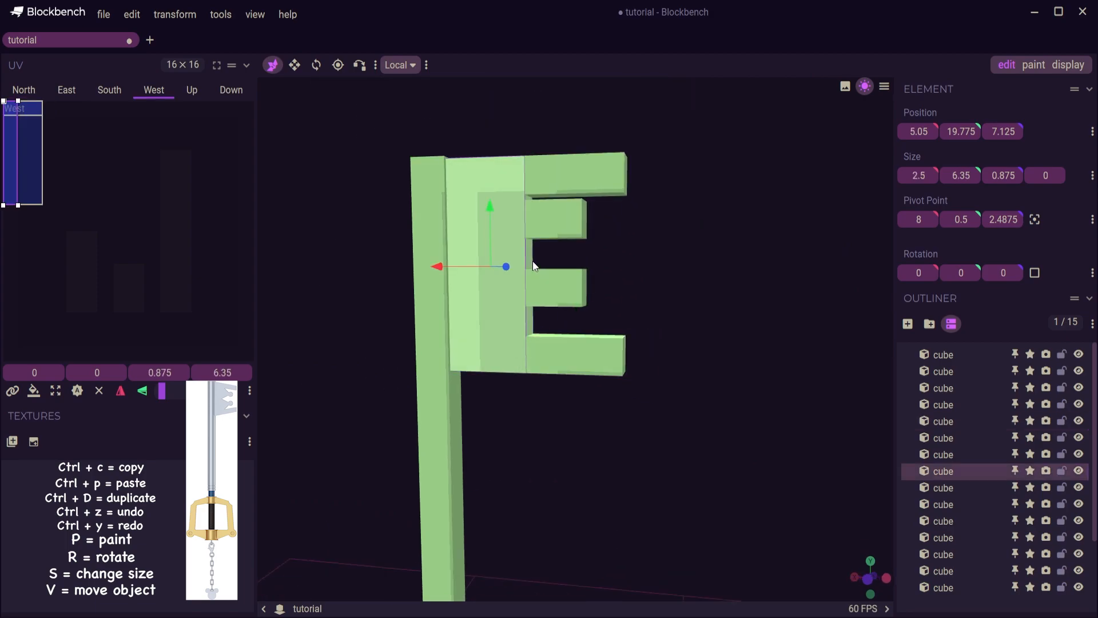
left_click(552, 229)
left_click(556, 279)
left_click(555, 346)
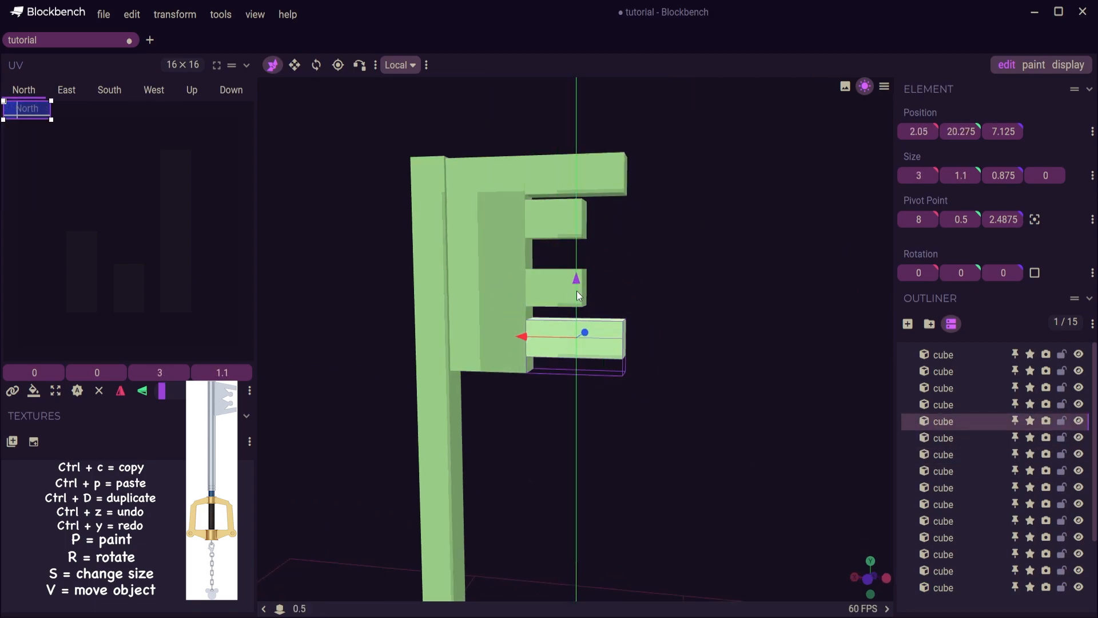
left_click(502, 337)
key("s")
left_click_drag(495, 339, 495, 313)
mouse_move(658, 400)
left_mouse_down()
mouse_move(618, 401)
mouse_move(652, 409)
left_mouse_up()
left_click(577, 337)
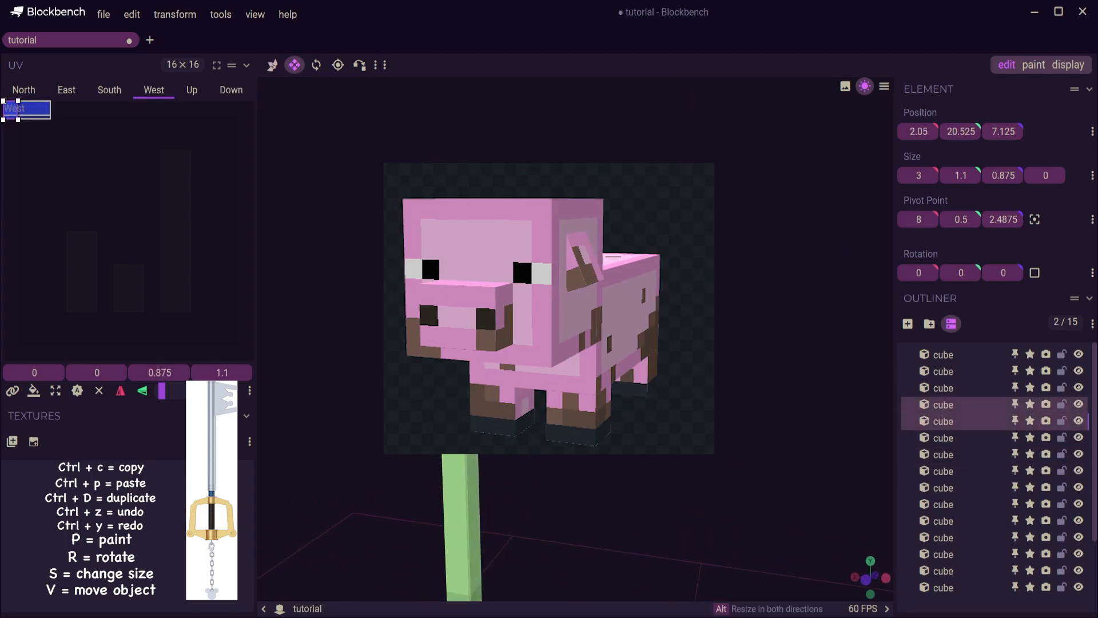
Duplicate the lower short tooth and move the copy up into the gap between the two short teeth
left_click_drag(629, 286, 615, 286)
scroll(941, 458, "down", 2)
left_click(946, 549)
left_click_drag(744, 464, 506, 469)
scroll(505, 469, "down", 4)
scroll(509, 400, "up", 4)
right_click_drag(509, 332, 612, 418)
left_click(616, 322)
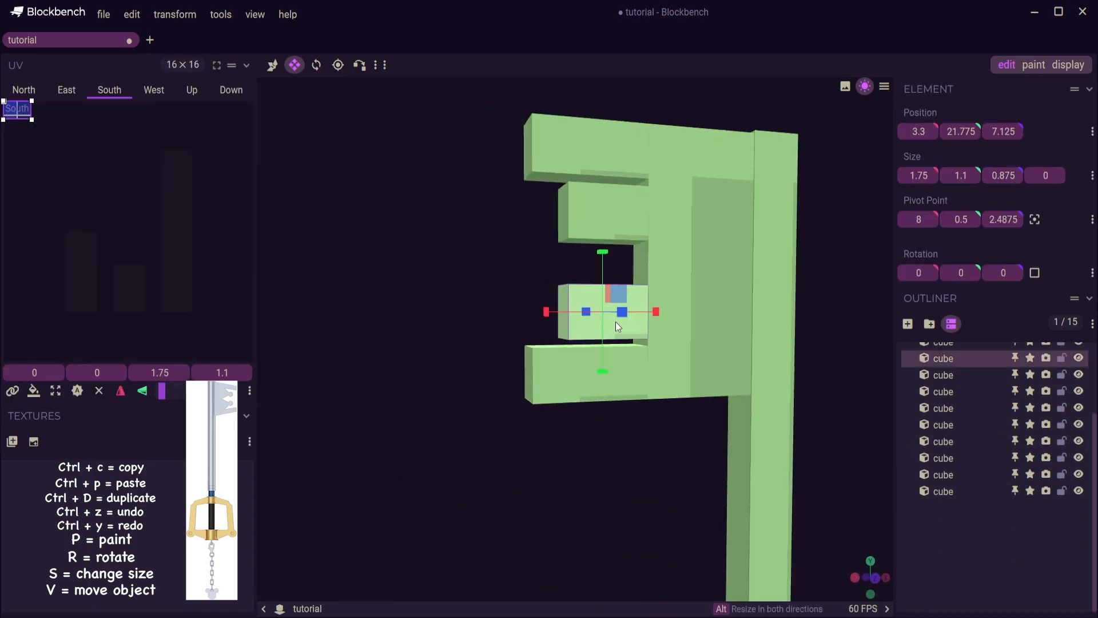
key("ctrl+d")
key("v")
left_click_drag(606, 275, 572, 262)
Resize the copied piece between the short teeth to 1 along X and 0.7 along Z
left_click_drag(486, 297, 535, 297)
left_click_drag(604, 246, 596, 248)
left_click_drag(469, 252, 543, 257)
left_click_drag(398, 242, 404, 243)
left_click_drag(521, 277, 435, 301)
Center the small piece's pivot point and rotate it 22.5° about Z
scroll(434, 301, "up", 3)
right_click_drag(437, 301, 407, 347)
left_click(1036, 220)
key("r")
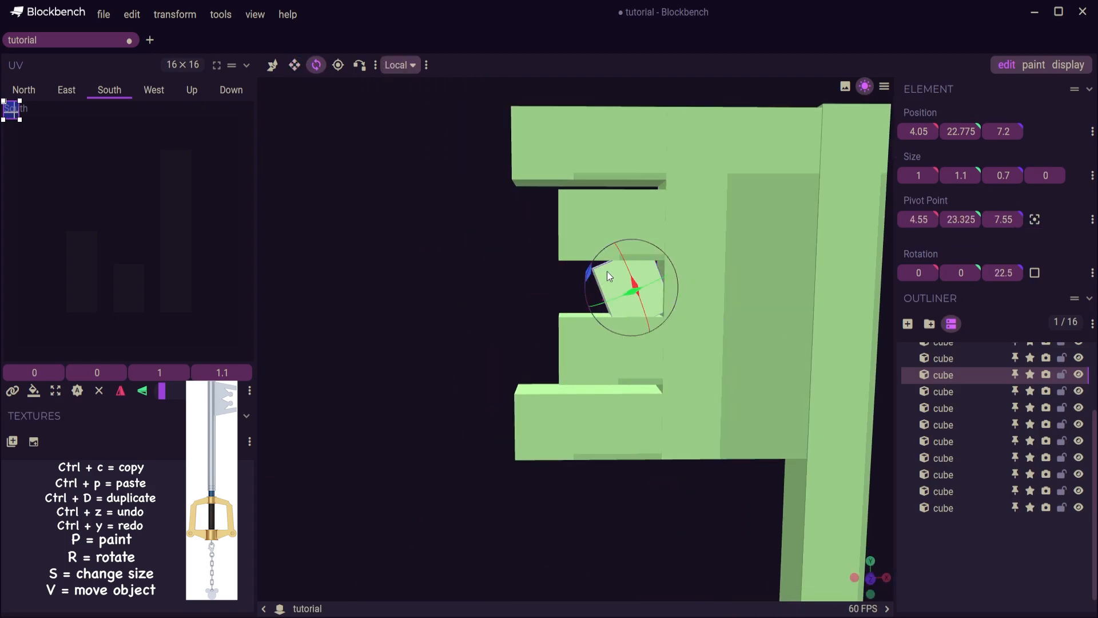
Lower the angled piece into the lower short tooth at Y 22.025 and lengthen it to 1.75
left_click_drag(630, 272, 635, 286)
left_click_drag(690, 312, 703, 308)
key("s")
left_click_drag(612, 344, 574, 356)
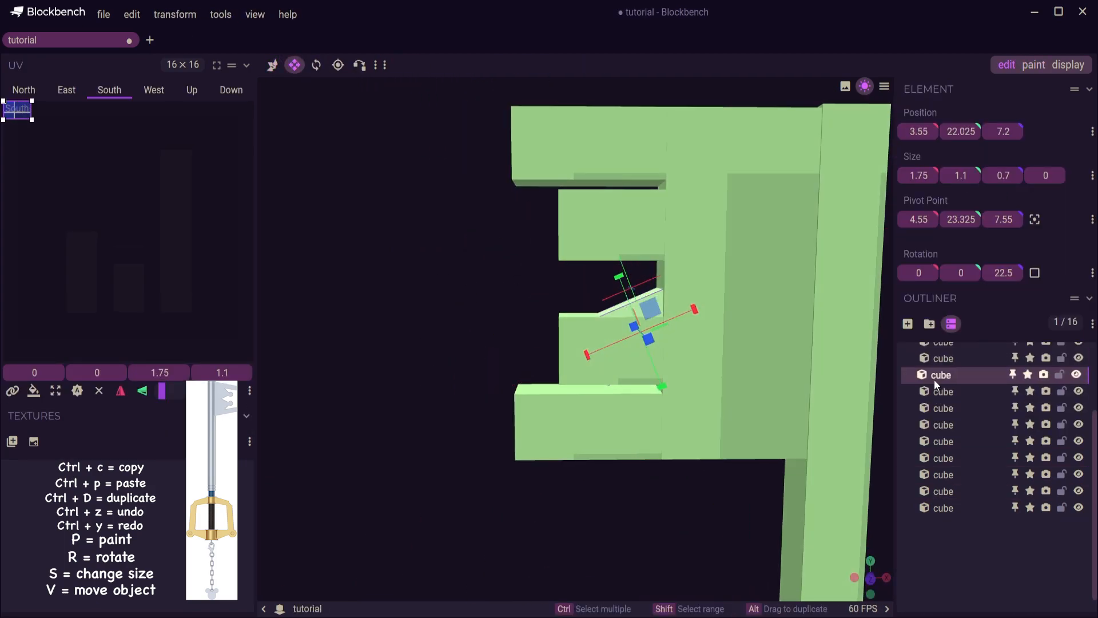
Duplicate the angled piece, turn the copy to -22.5° about Z and place it under the upper short tooth
key("ctrl+d")
key("v")
key("b")
key("v")
mouse_move(658, 292)
left_mouse_down()
mouse_move(693, 212)
mouse_move(690, 222)
left_mouse_up()
left_click_drag(726, 284, 705, 274)
mouse_move(423, 315)
left_mouse_down()
mouse_move(595, 314)
mouse_move(397, 319)
mouse_move(589, 442)
mouse_move(671, 471)
mouse_move(674, 484)
left_mouse_up()
left_click(590, 441)
left_click(588, 440)
key("s")
left_click_drag(589, 427, 578, 434)
left_click_drag(417, 373, 437, 396)
key("ctrl+z")
key("ctrl+z")
Reduce the upper angled piece's height to 0.85 so it fits against the upper short tooth
left_click_drag(614, 393, 609, 377)
left_click_drag(430, 456, 400, 511)
left_click(645, 301)
scroll(384, 314, "down", 5)
left_click_drag(384, 314, 361, 372)
left_click_drag(429, 458, 439, 417)
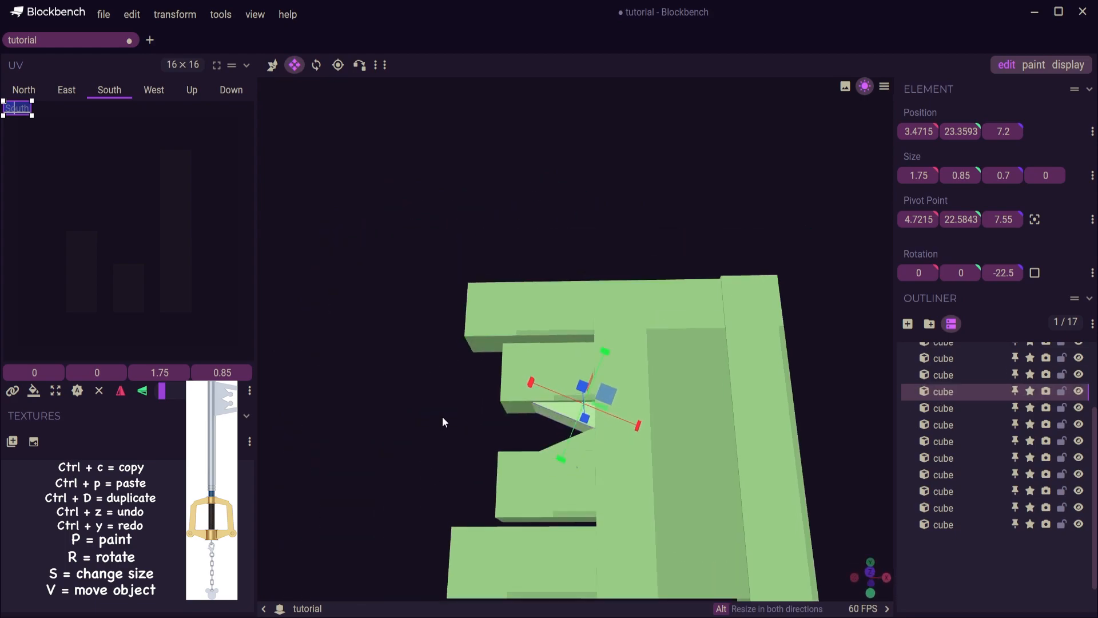
Duplicate the angled piece, rotate the copy to -45° about Z and place it between the lower short tooth and the bottom tooth
left_click(563, 418)
key("v")
key("ctrl+d")
left_click_drag(605, 354, 557, 471)
left_click_drag(584, 544, 574, 367)
left_click(574, 367)
key("r")
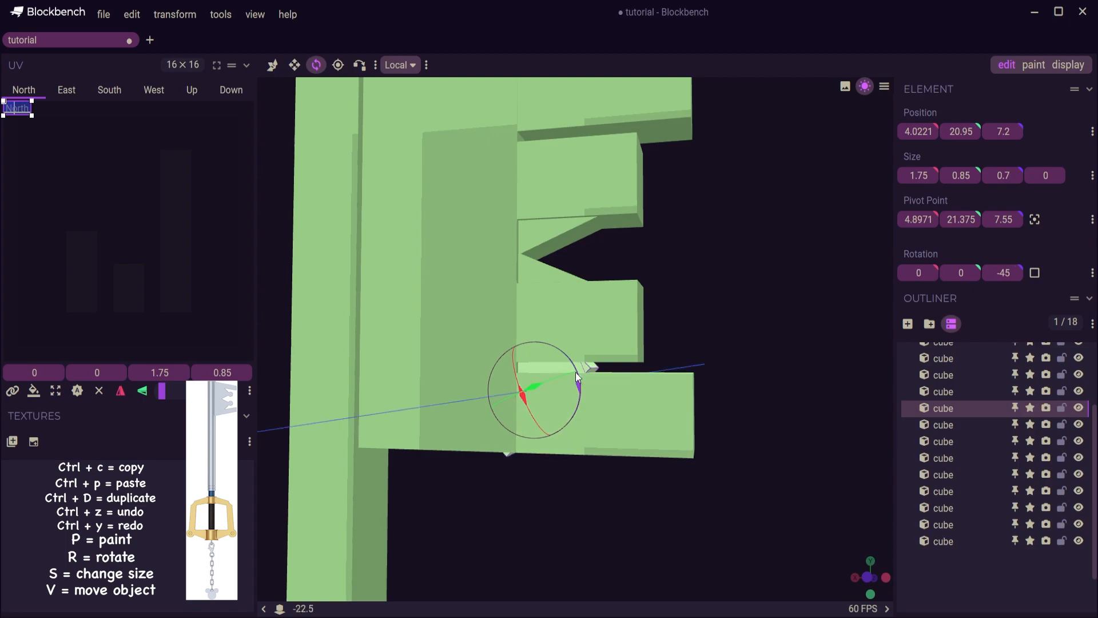
key("v")
left_click_drag(497, 335, 527, 372)
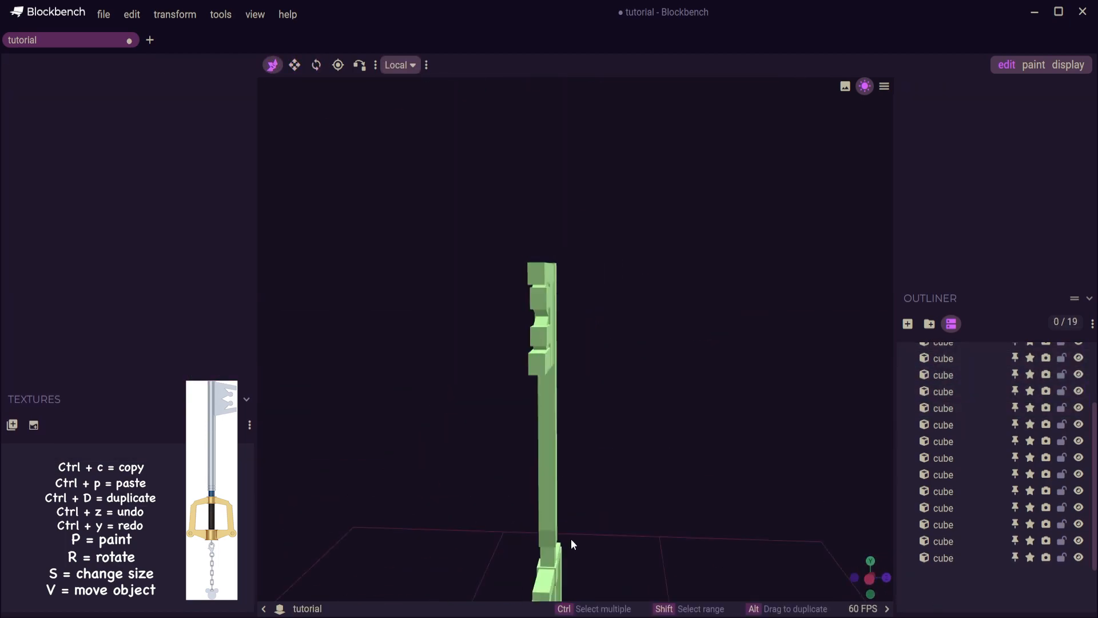
Duplicate the upper short tooth and move the copy outward along X to extend the tooth
left_click_drag(571, 539, 667, 406)
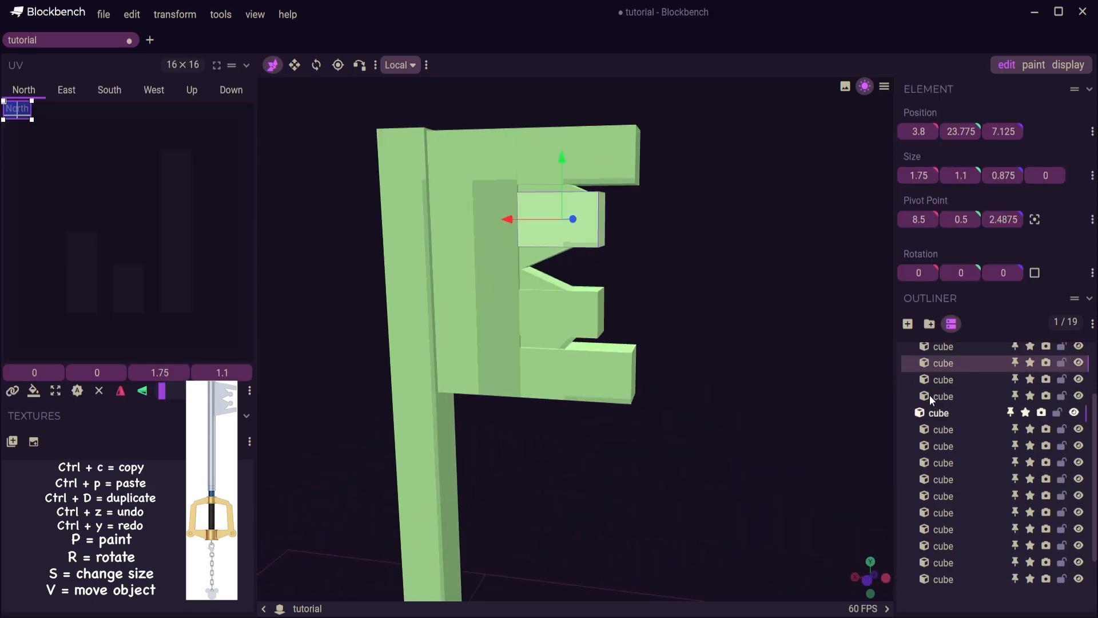
left_click(853, 370)
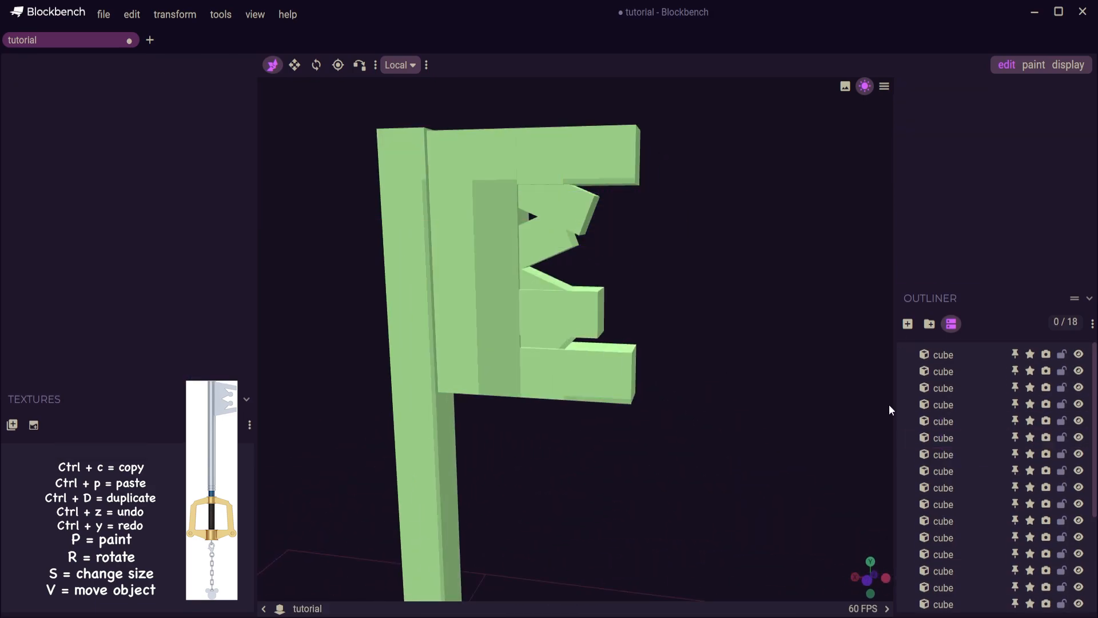
key("ctrl+d")
left_click_drag(508, 222, 606, 226)
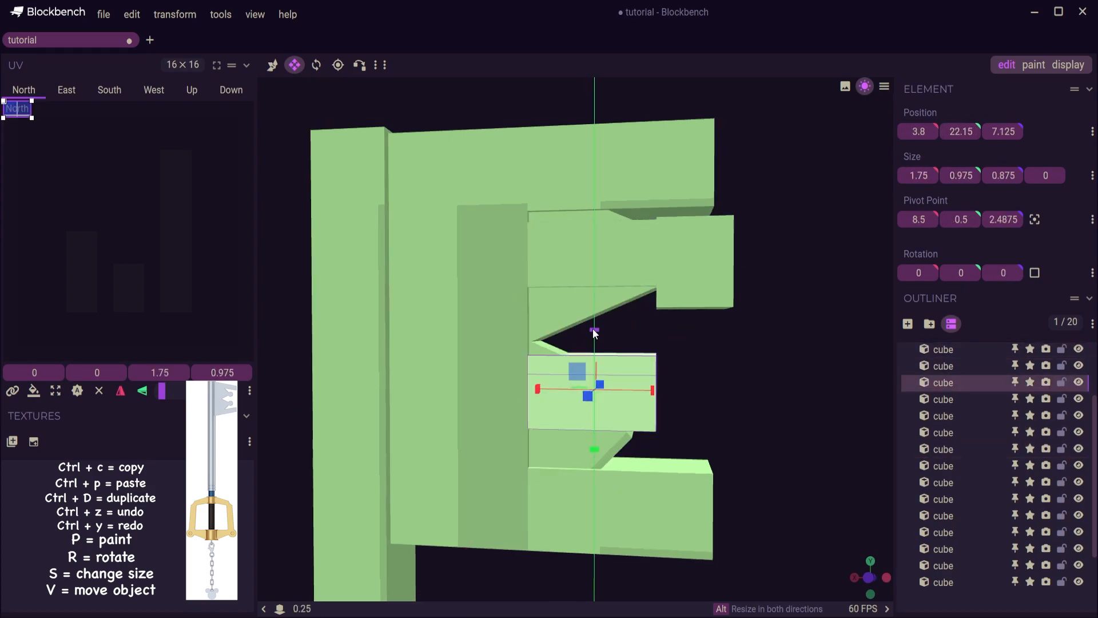
left_click(650, 228)
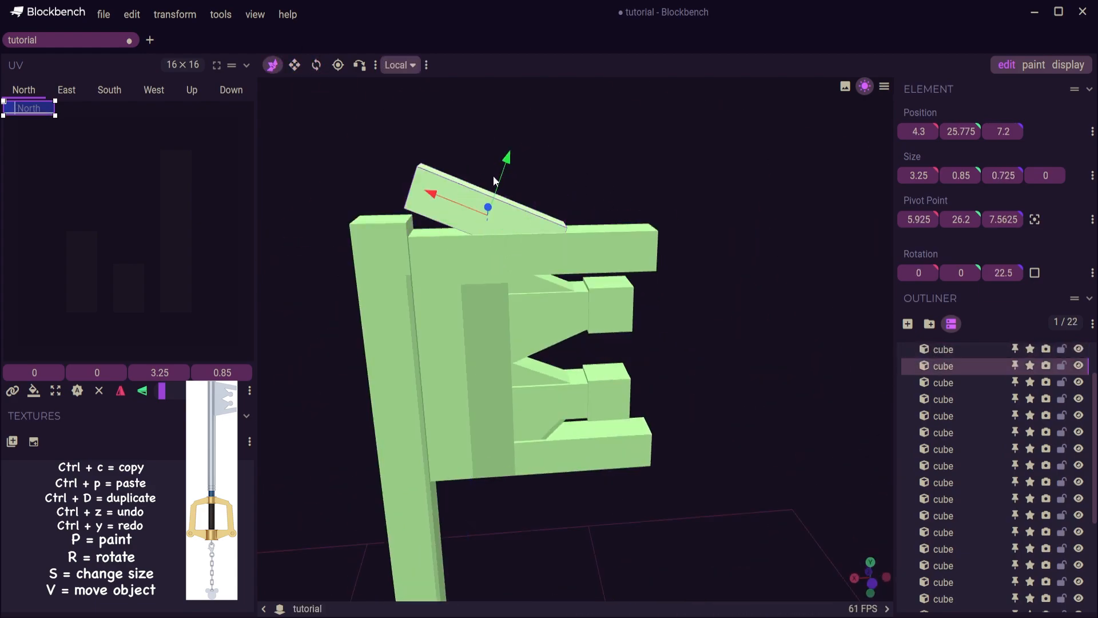
Rotate the angled brace above the top bar about Z
key("r")
left_click_drag(530, 200, 478, 168)
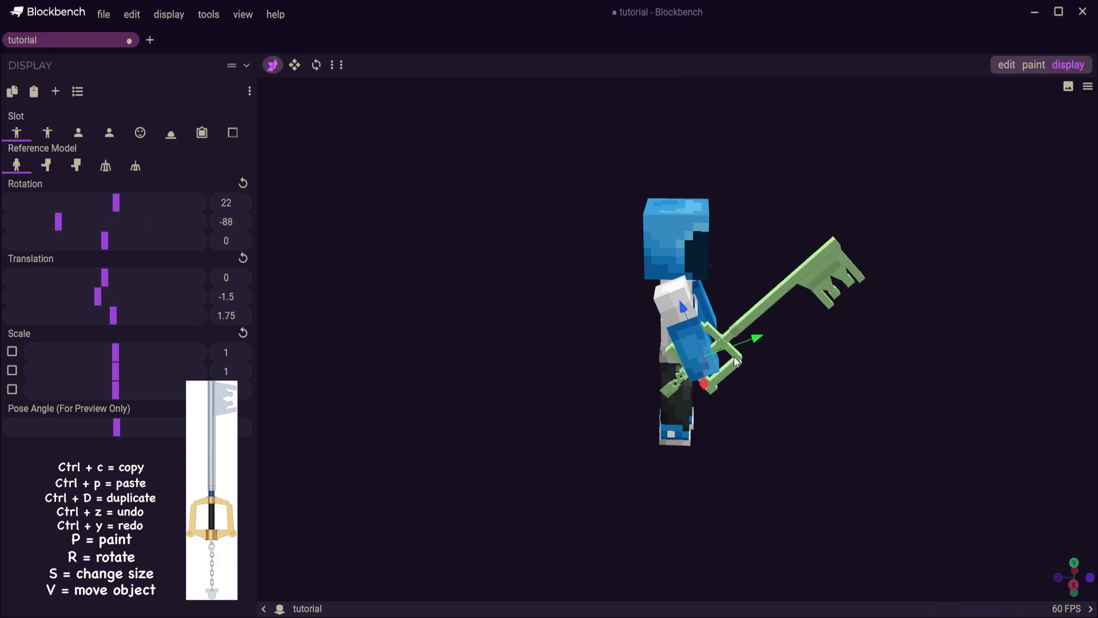
Set the held sword's display rotation to 26 on X and -50 on Y
left_click_drag(117, 205, 120, 205)
left_click_drag(58, 221, 79, 222)
left_click(1007, 65)
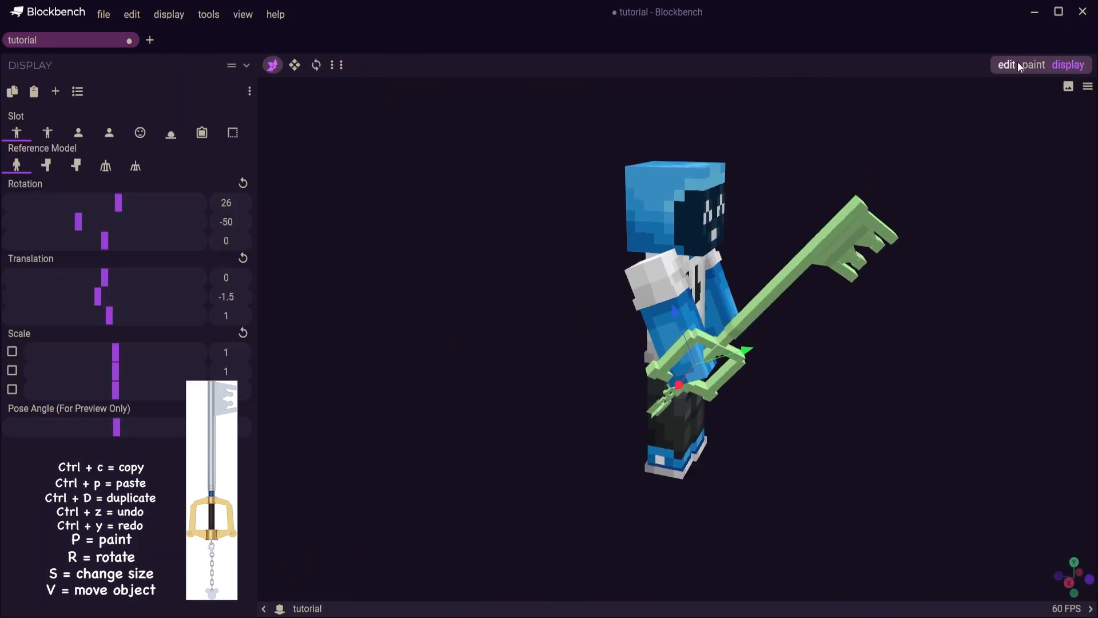
Return to edit mode and resize a block of the keychain charm along Y
left_click(1011, 65)
key("s")
scroll(657, 371, "up", 3)
left_click(649, 355)
left_click_drag(619, 276, 618, 315)
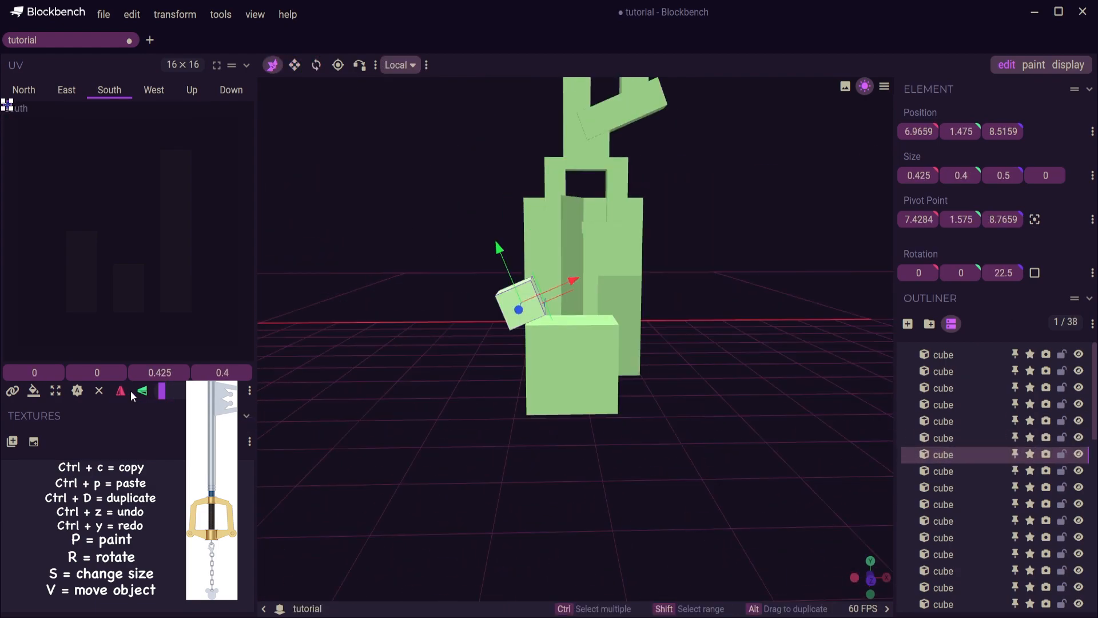
right_click(539, 314)
left_click(787, 535)
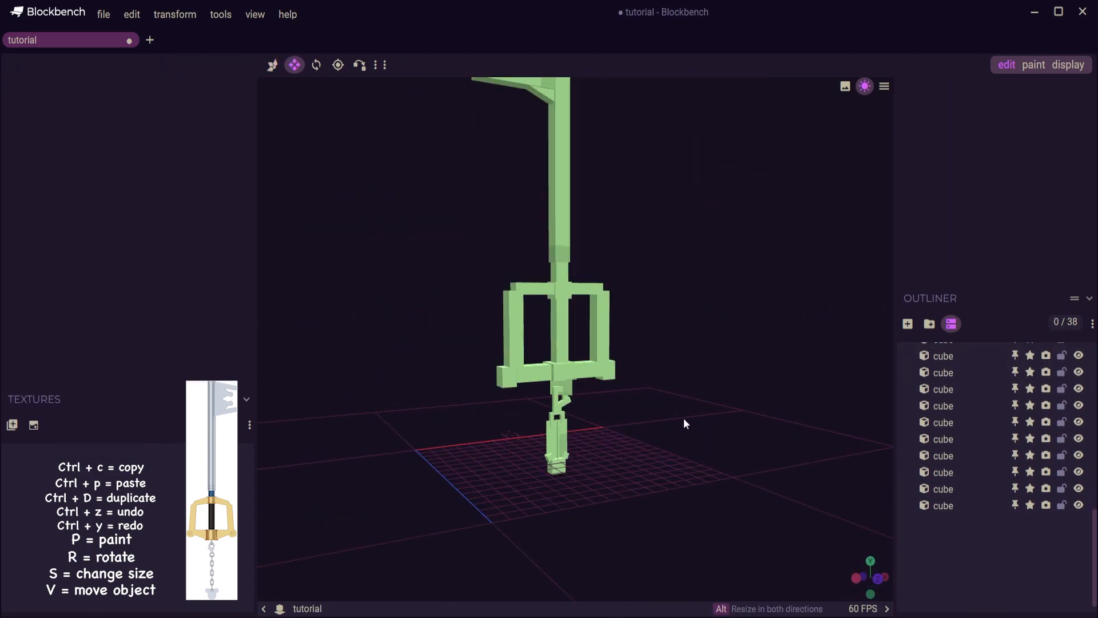
Select every cube of the model and put them all into one group
scroll(960, 562, "down", 3)
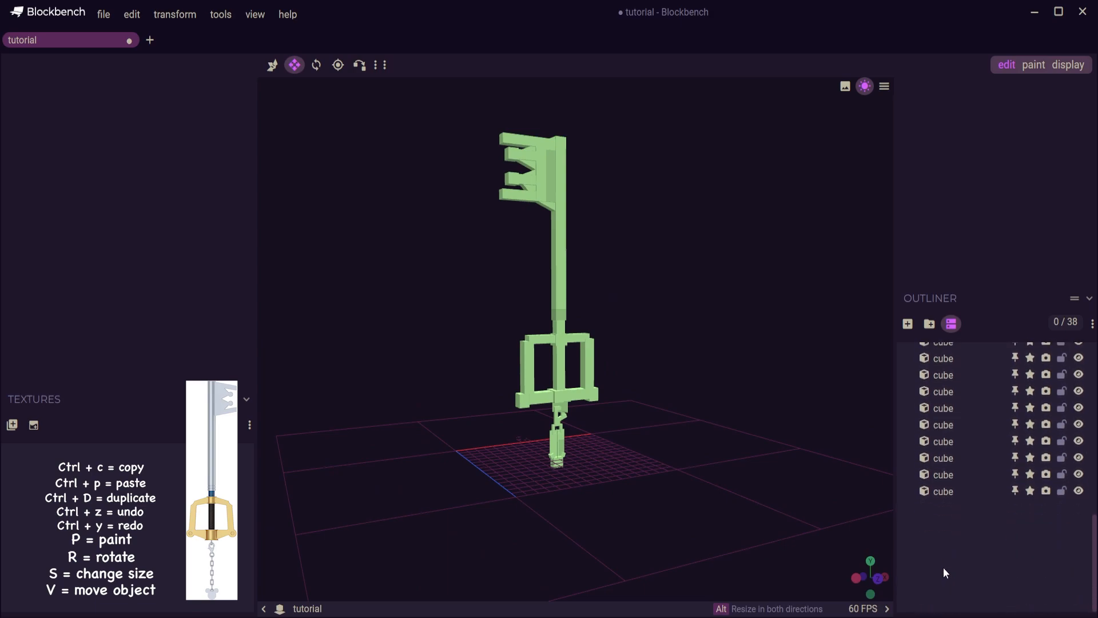
left_click(943, 495)
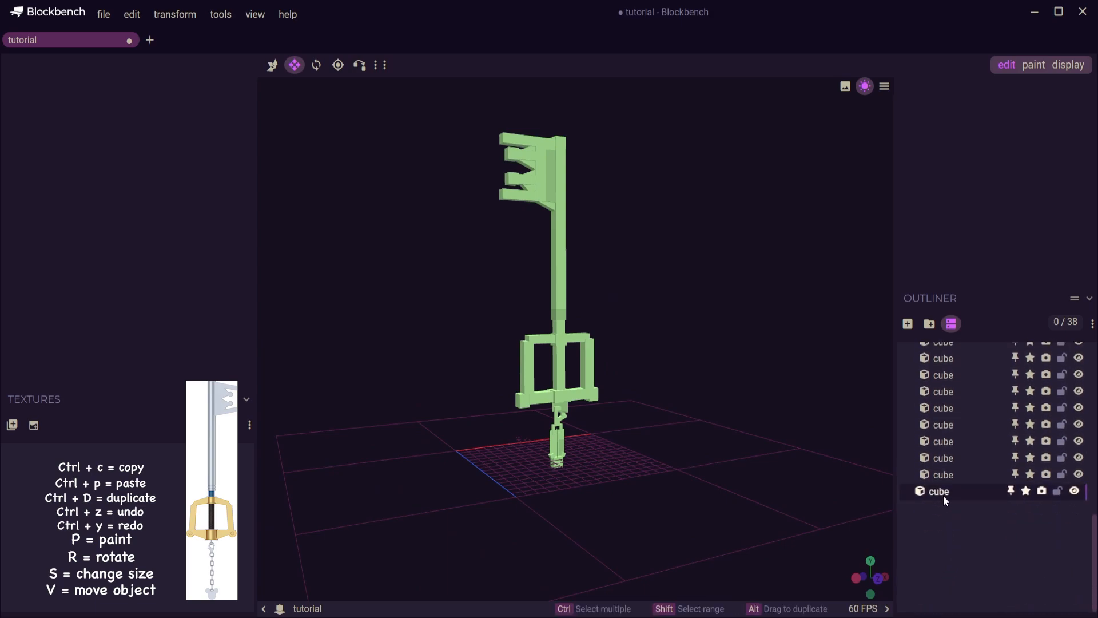
scroll(972, 492, "down", 4)
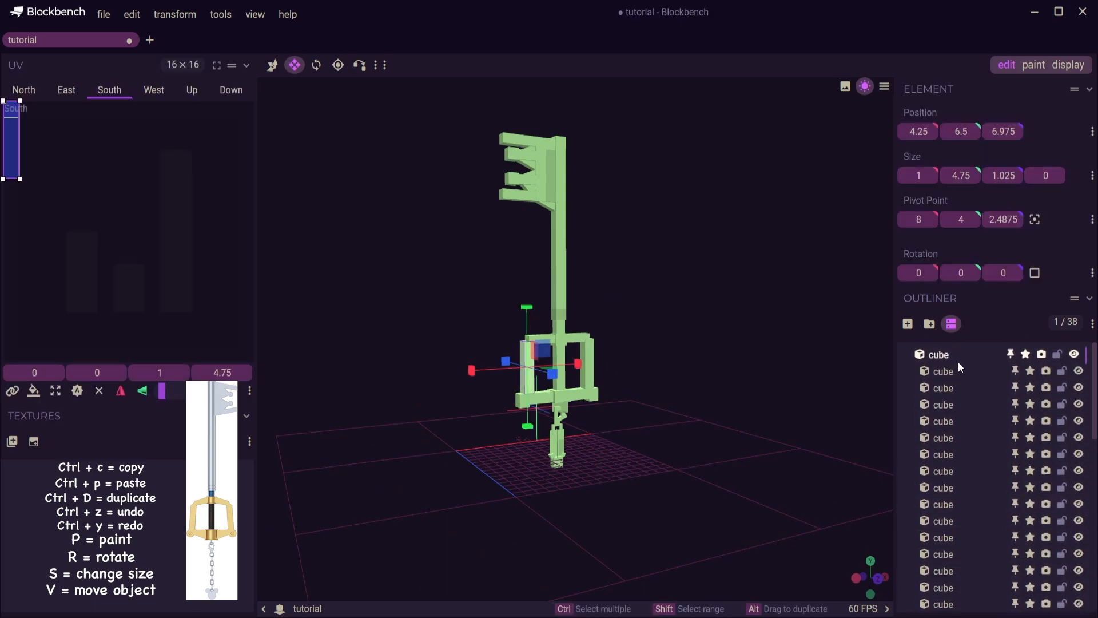
key("ctrl+a")
left_click(929, 324)
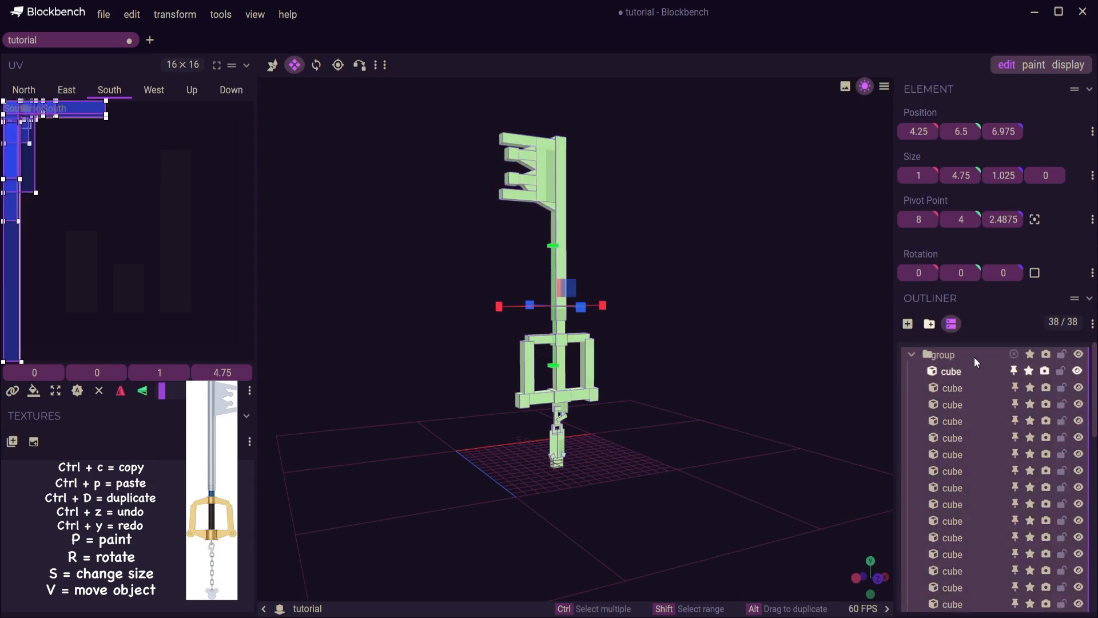
Create a texture template named Key with a pixel density of 32x
left_click(34, 442)
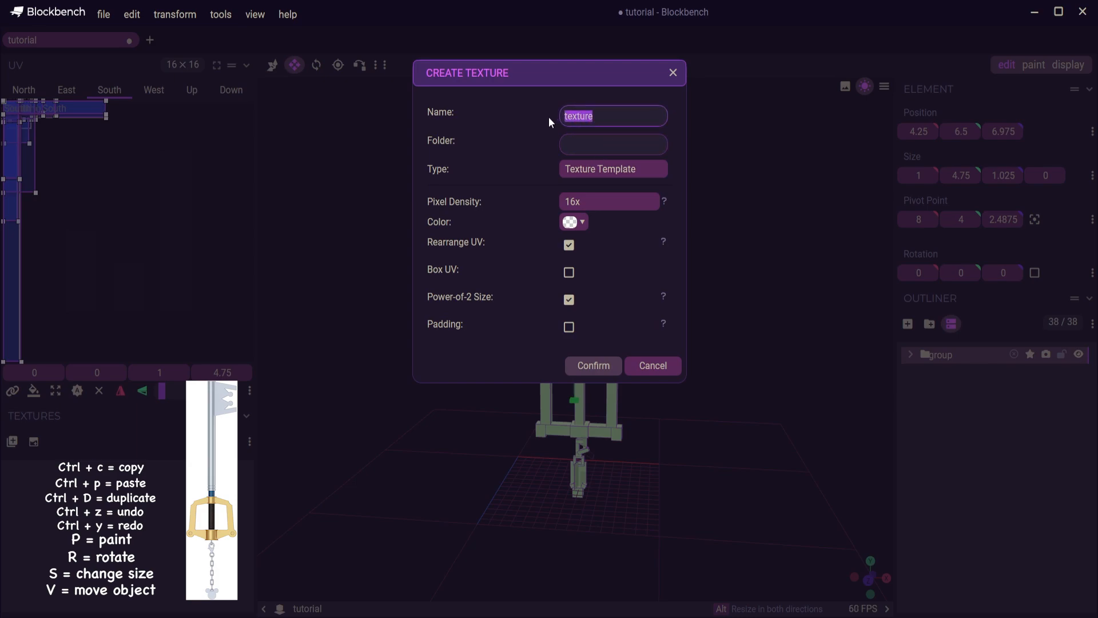
type("Key")
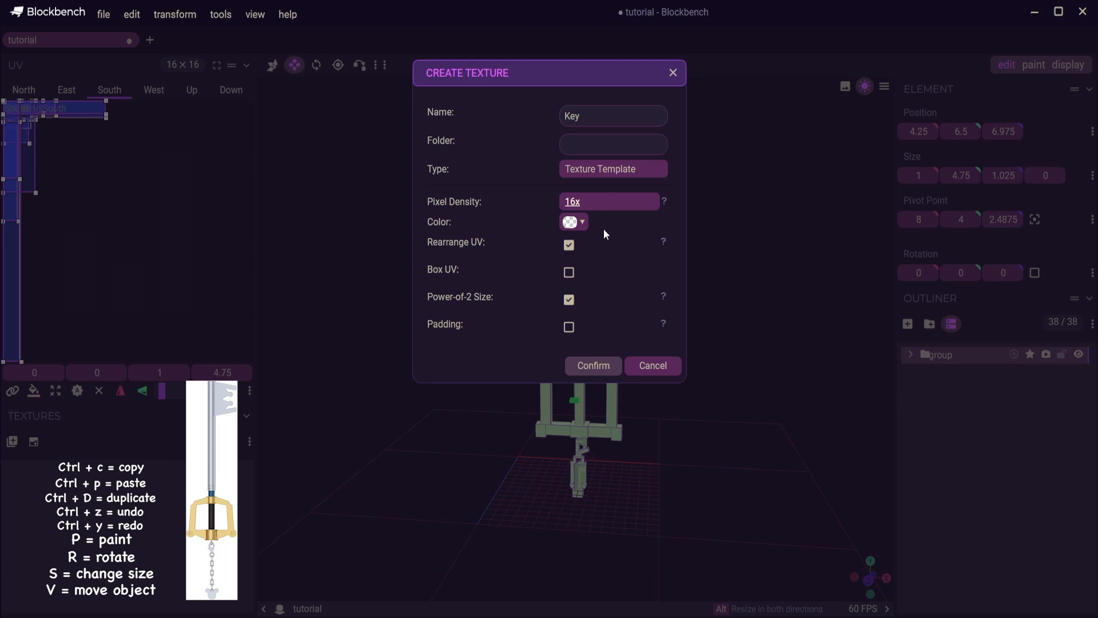
key("Down")
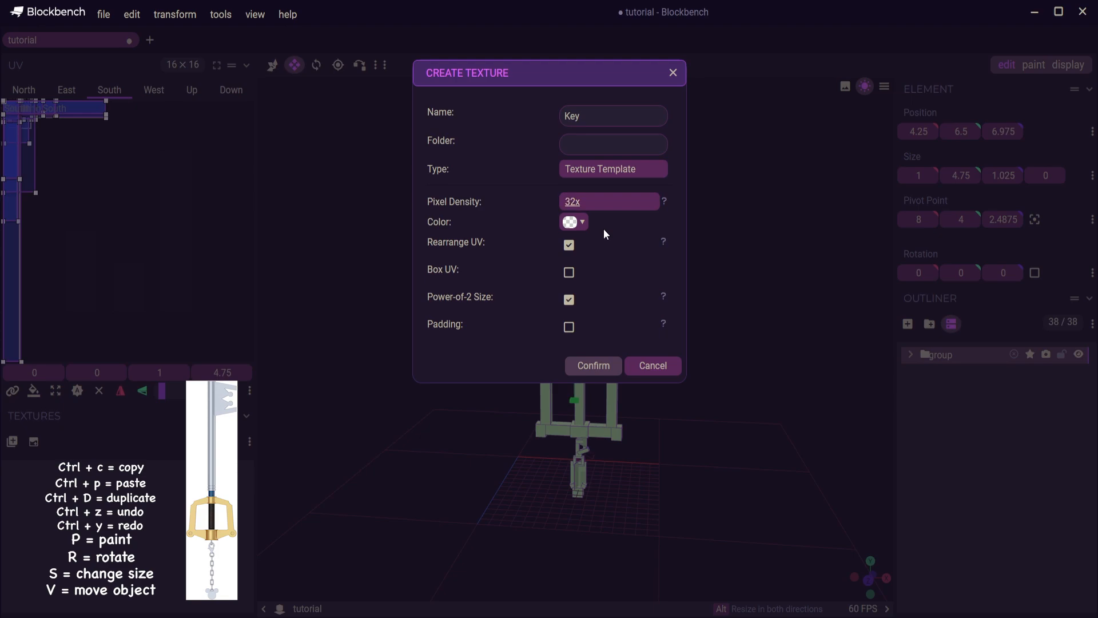
left_click(581, 366)
left_click_drag(598, 437, 400, 466)
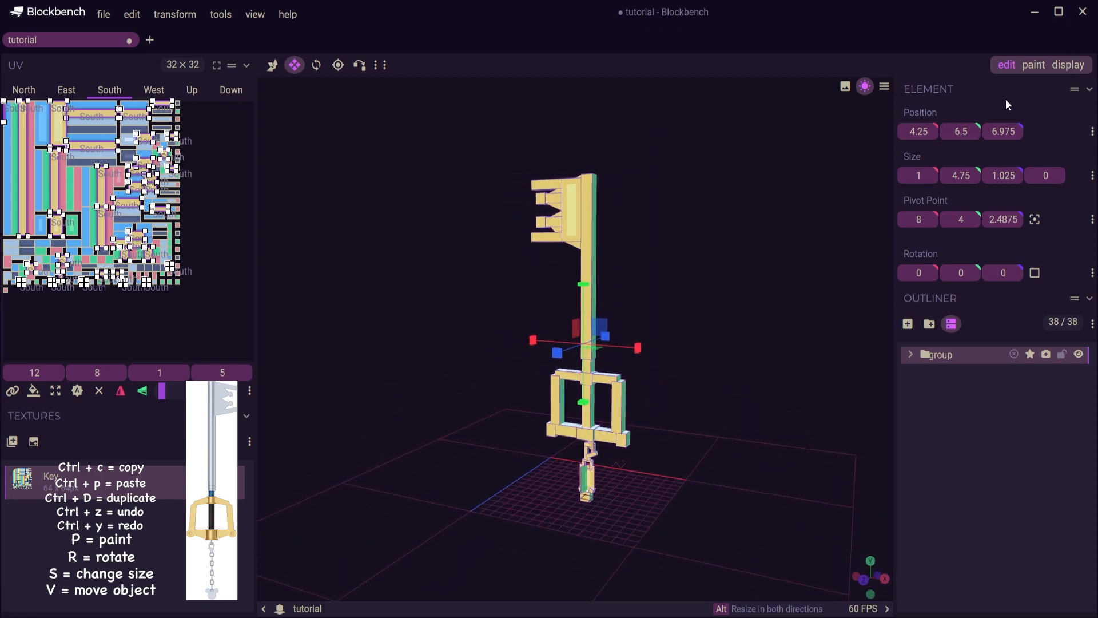
Switch to paint mode and fill the blade, tall block and teeth by whole element with grey #9a9a9a
left_click(1036, 66)
left_click_drag(473, 417, 781, 301)
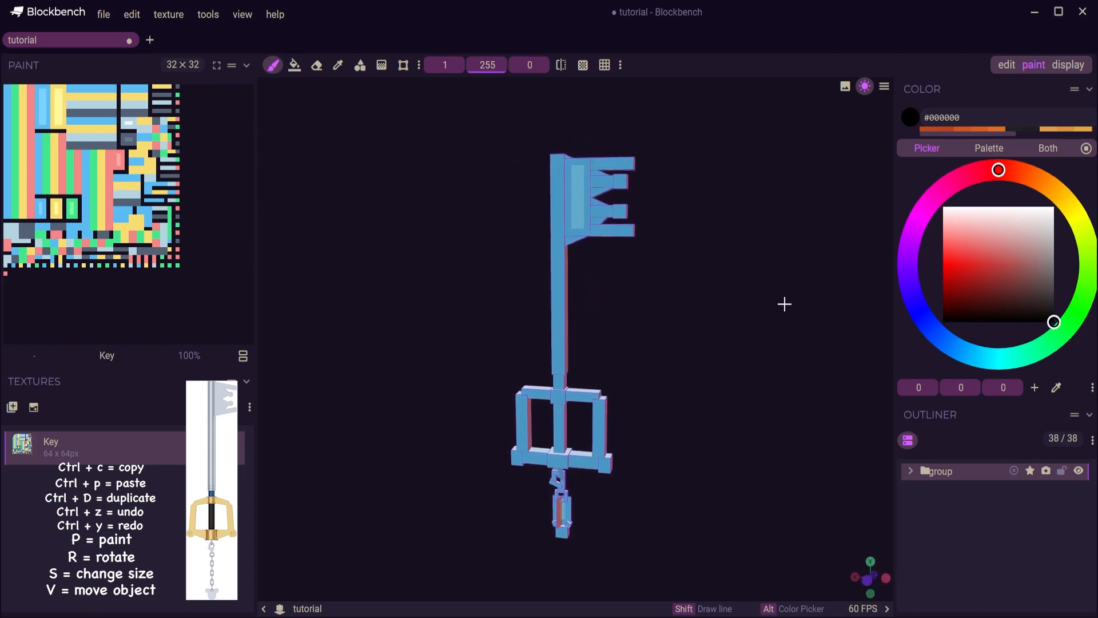
left_click(443, 66)
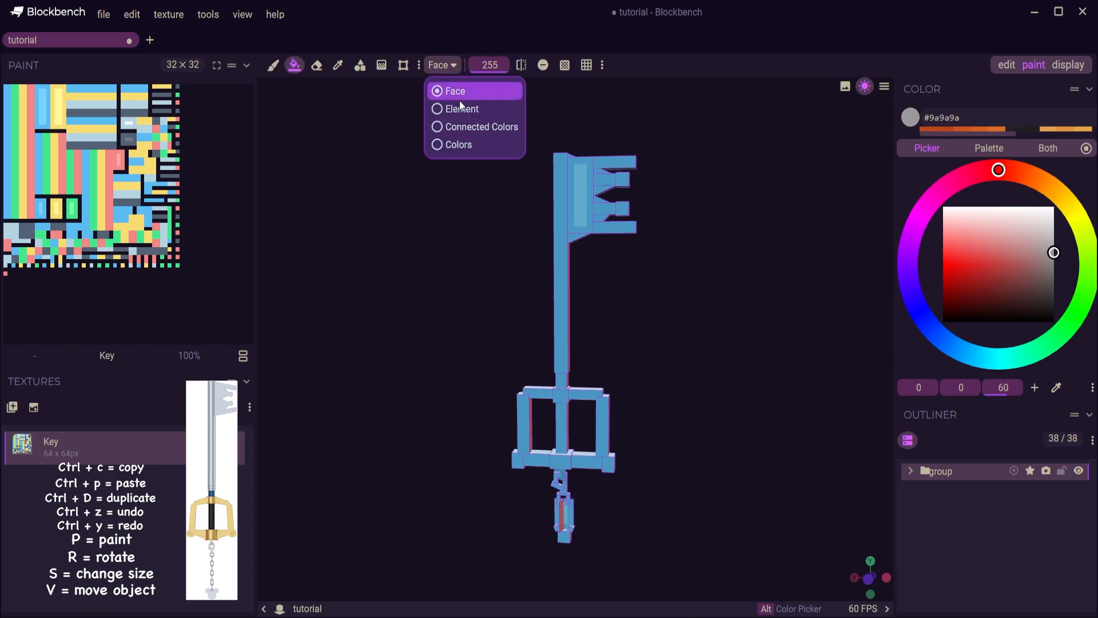
left_click(466, 109)
left_click(563, 162)
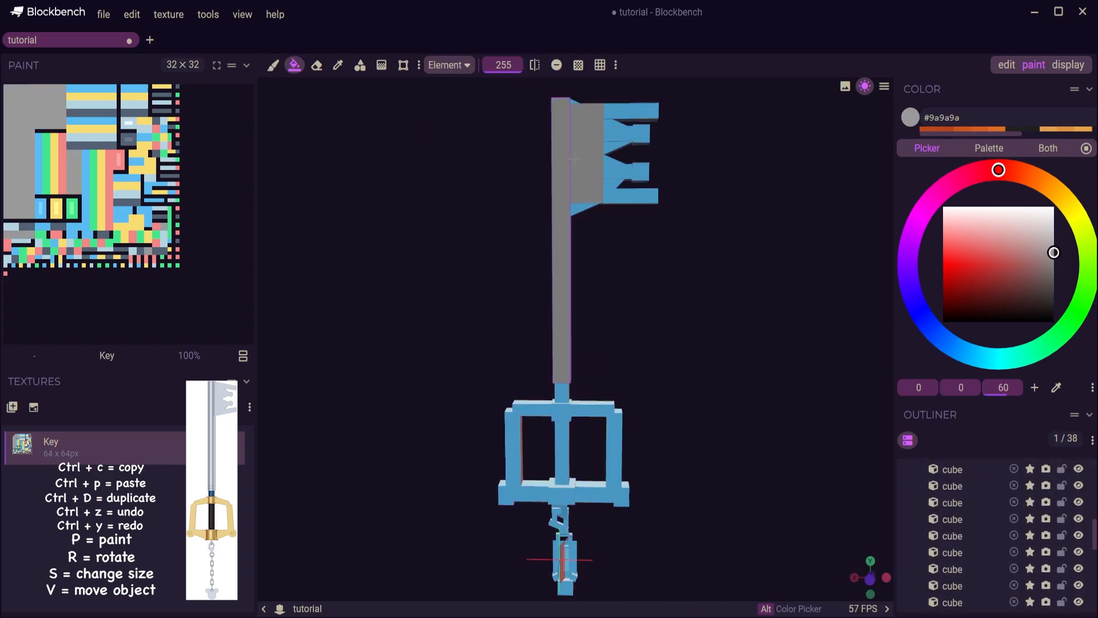
left_click(619, 124)
left_click(634, 144)
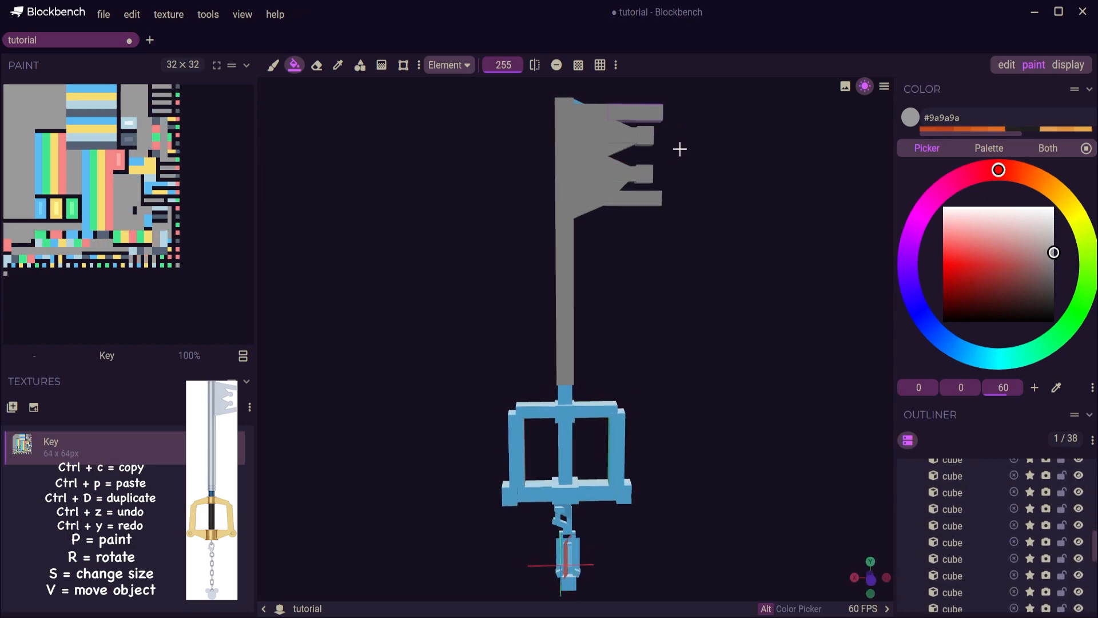
Fill the remaining pieces at the blade's top and the central handle shaft with the same grey
right_click_drag(679, 152, 674, 183)
left_click(576, 133)
left_click(564, 147)
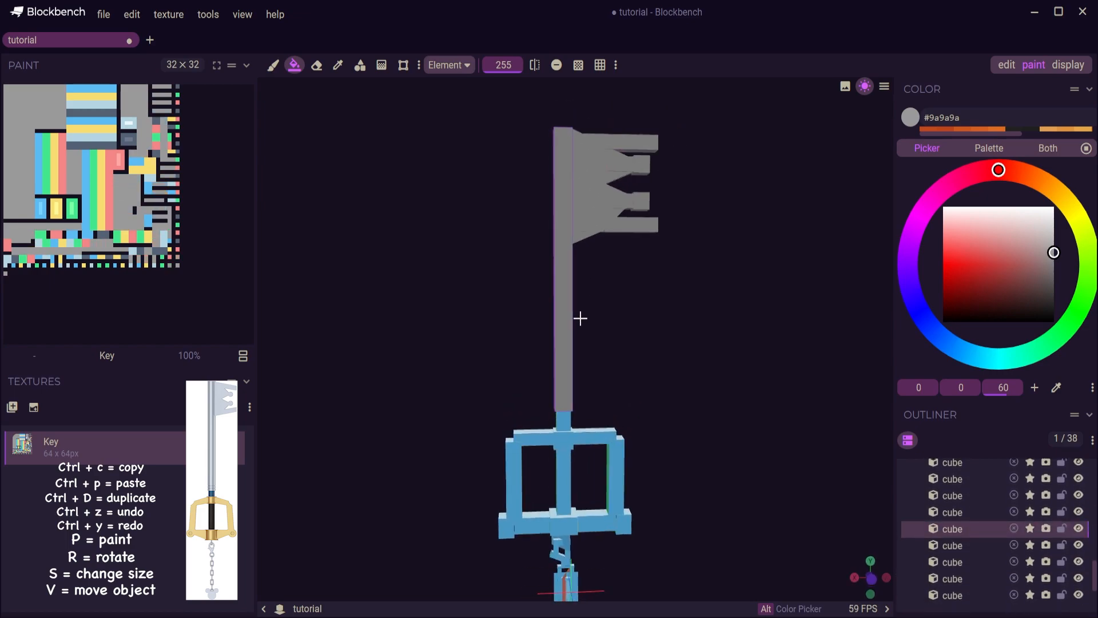
right_click_drag(580, 318, 577, 270)
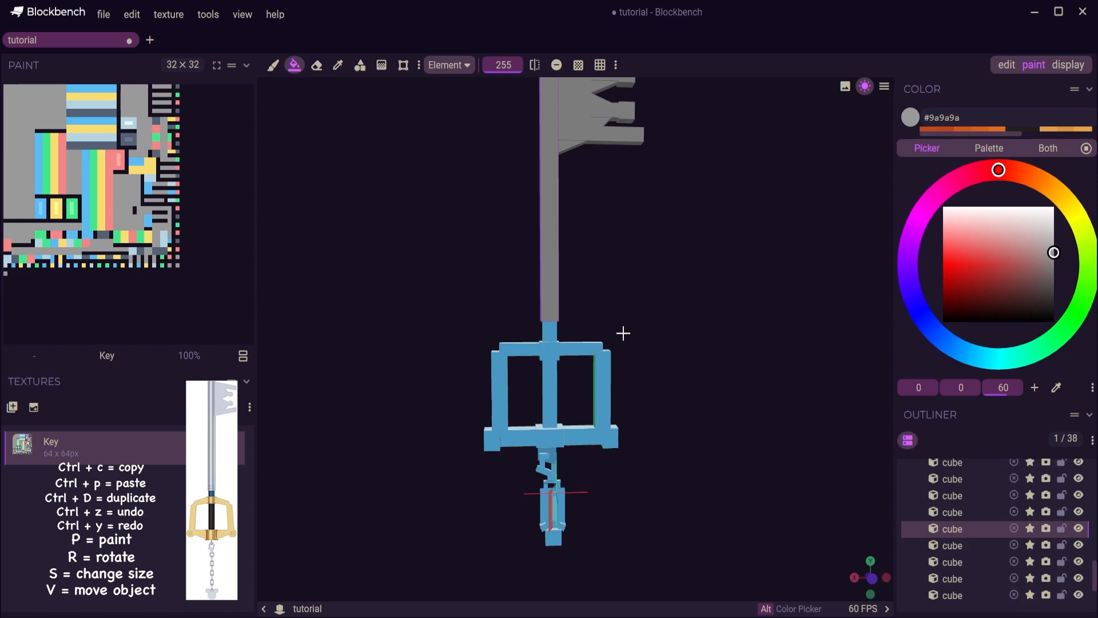
left_click(551, 417)
Fill the guard's crossbars, side posts and center joints by whole element with gold #e8bf68
left_click_drag(623, 409, 714, 393)
scroll(714, 396, "up", 3)
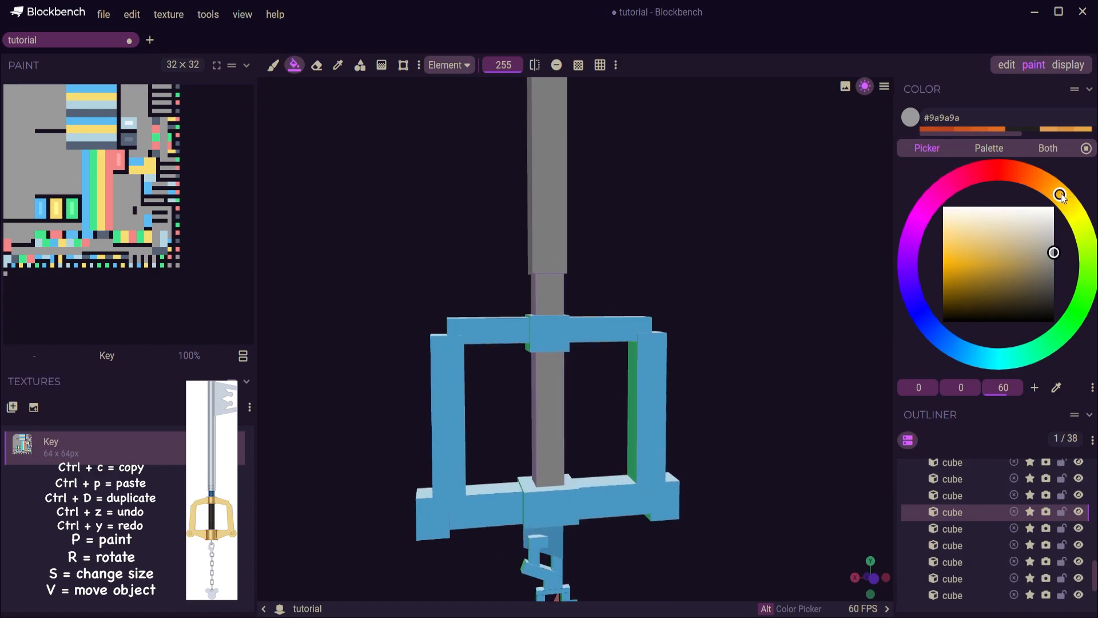
left_click(595, 327)
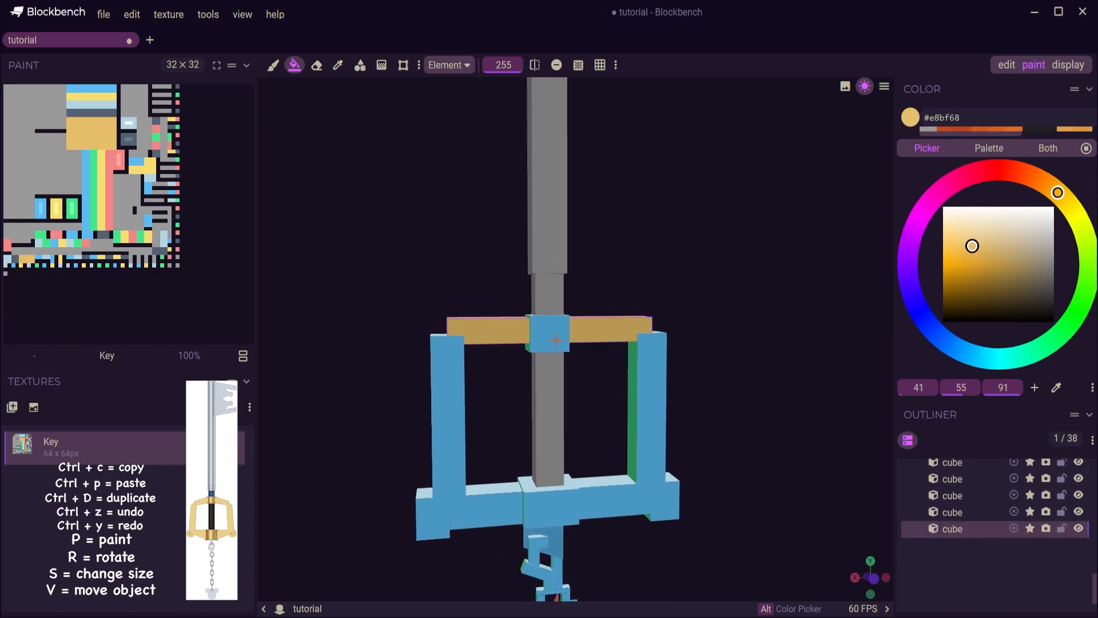
left_click(548, 335)
left_click(448, 412)
left_click(477, 508)
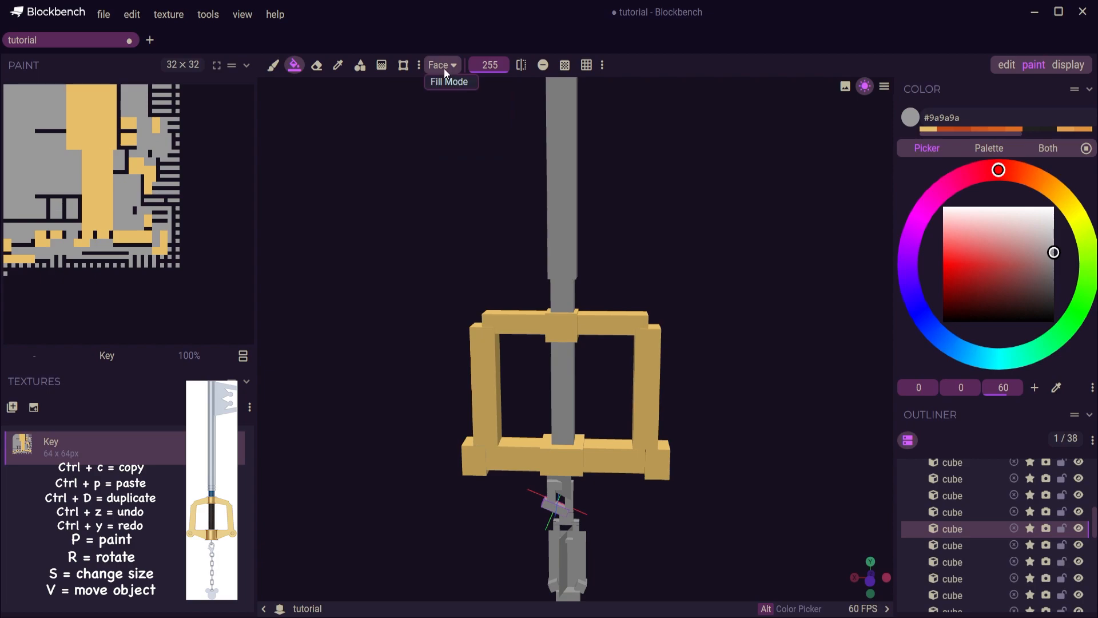
Paint all sides of the short collar between the blade and the guard blue #4562cf
scroll(657, 250, "up", 5)
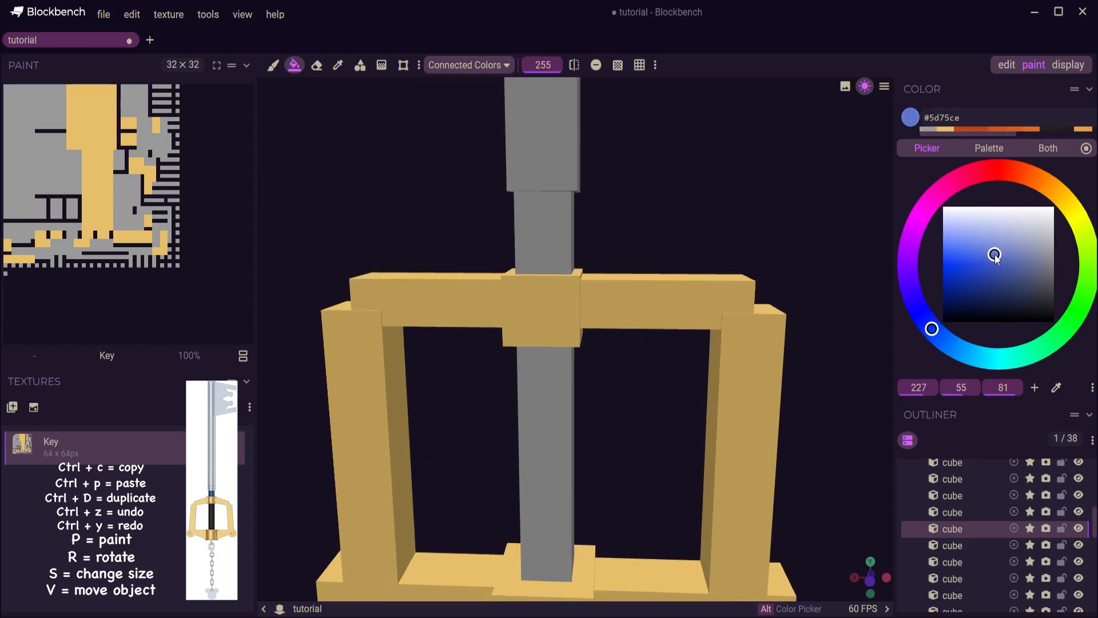
scroll(728, 216, "up", 4)
left_click(273, 65)
left_click(537, 150)
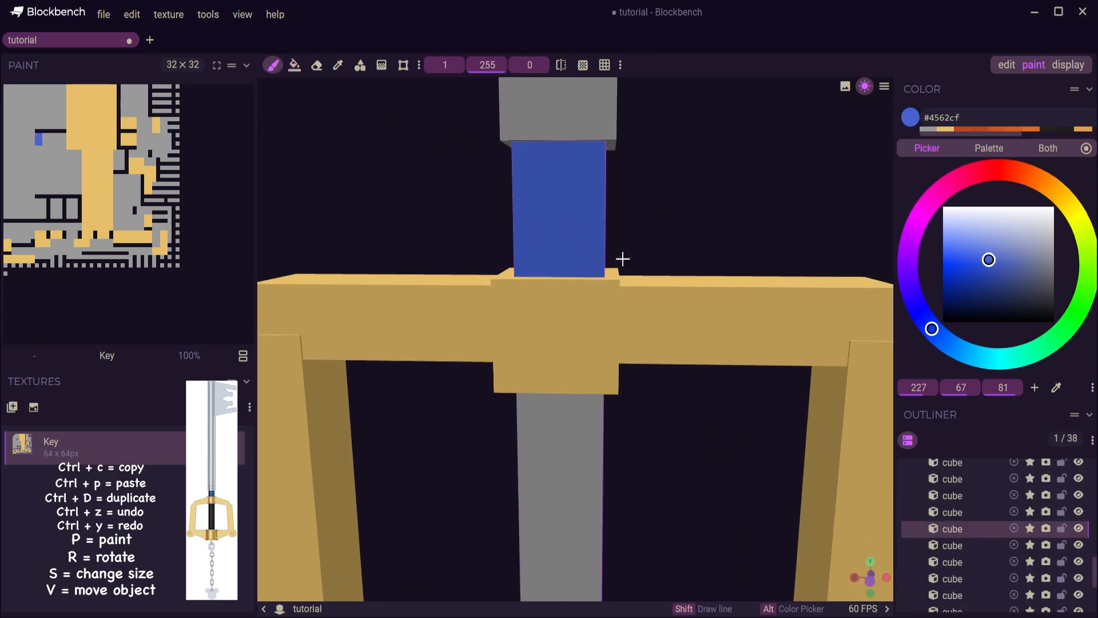
left_click_drag(622, 259, 498, 242)
left_click_drag(324, 197, 726, 286)
left_click_drag(539, 246, 483, 171)
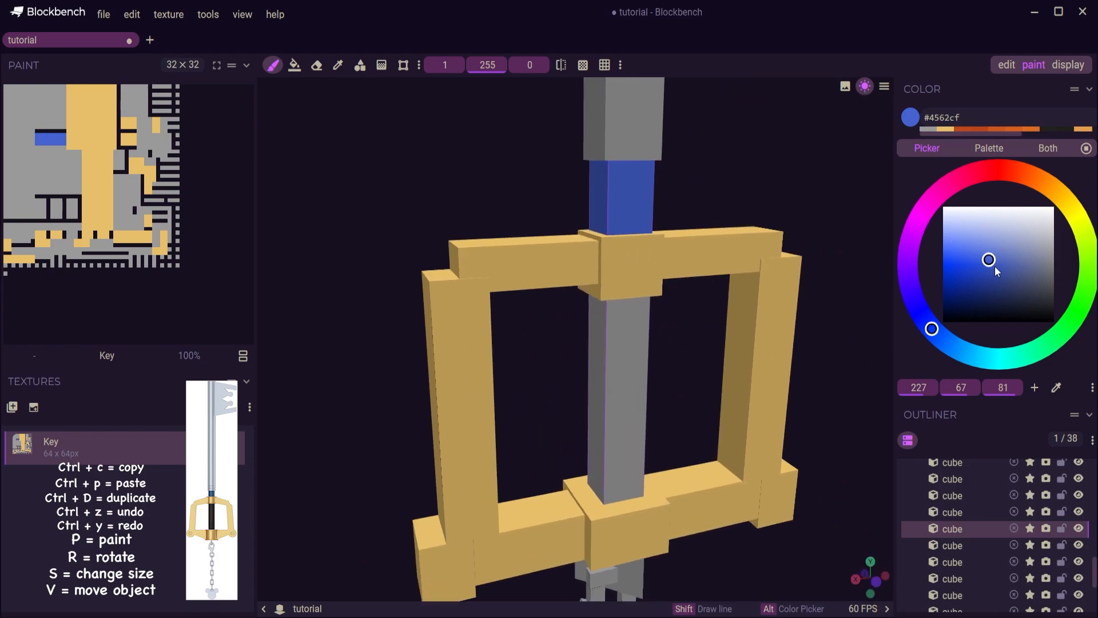
Fill the handle shaft inside the guard with dark grey #45464c
left_click_drag(1038, 272, 1051, 282)
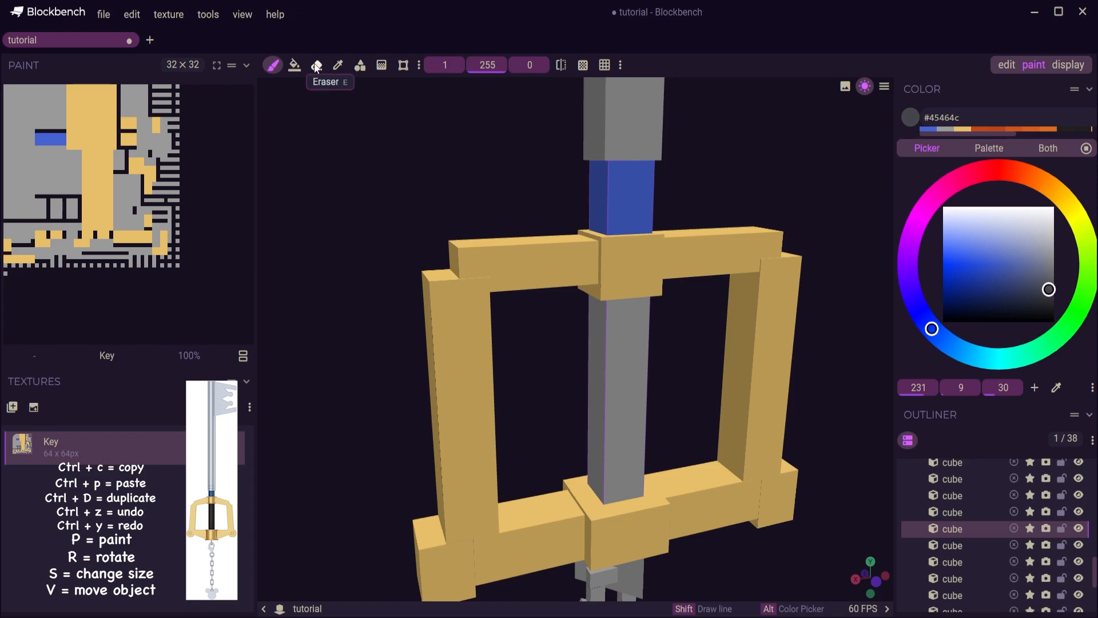
left_click_drag(579, 366, 637, 280)
left_click_drag(504, 278, 579, 359)
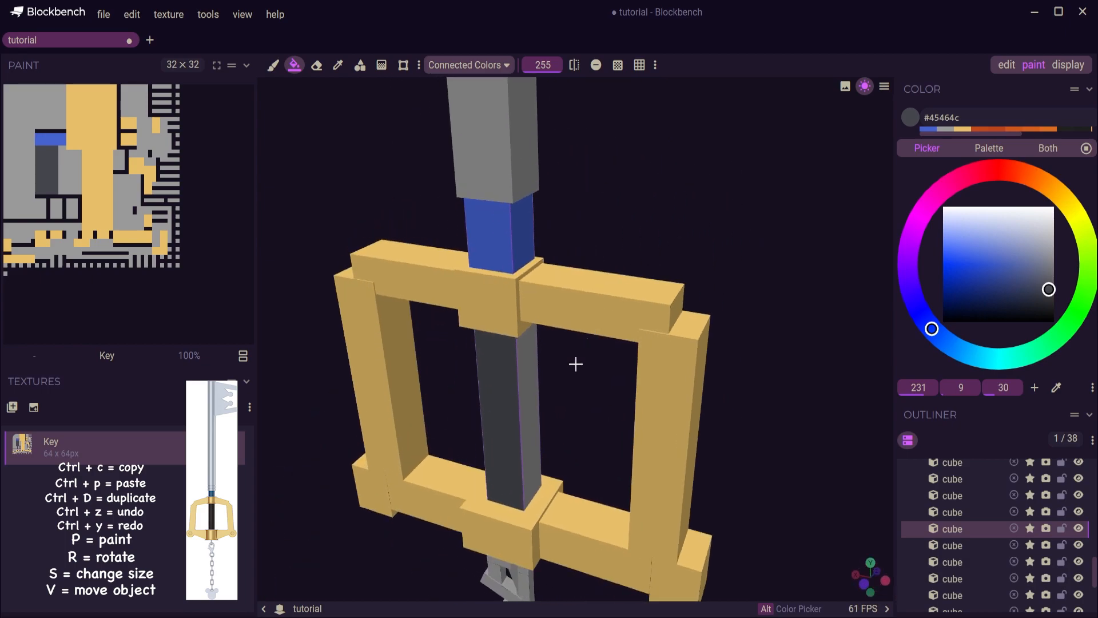
Choose the warm light grey #aba6a2 and brush a highlight along the blade's upper edge
left_click(276, 72)
scroll(397, 225, "down", 6)
left_click_drag(397, 226, 421, 242)
right_click_drag(426, 190, 417, 282)
scroll(417, 283, "down", 2)
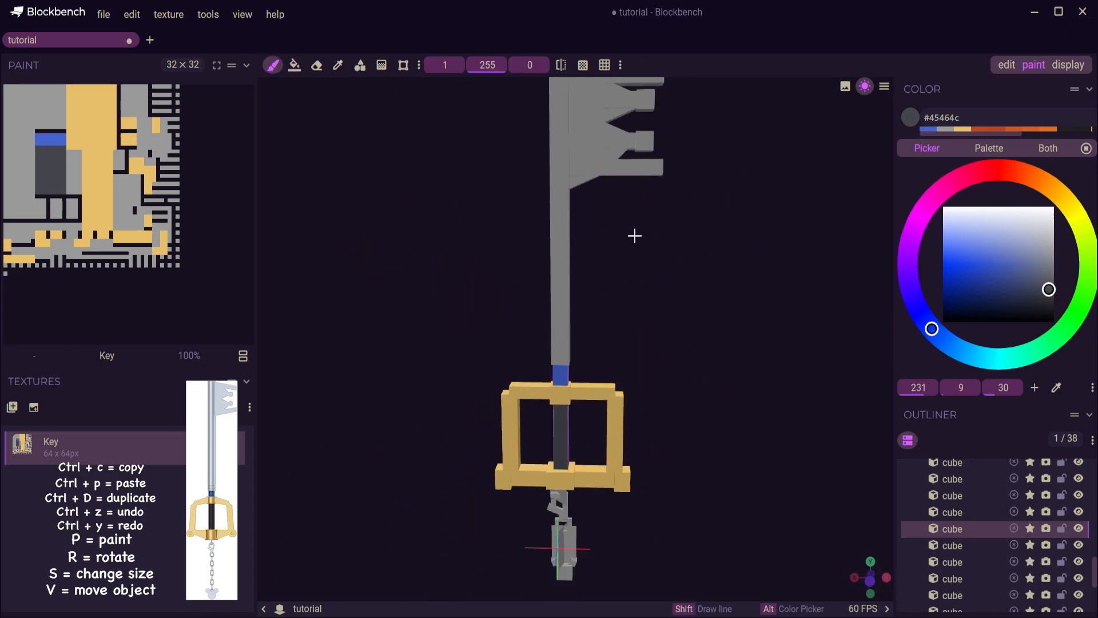
left_click_drag(617, 239, 654, 260)
scroll(652, 253, "down", 1)
scroll(652, 253, "up", 2)
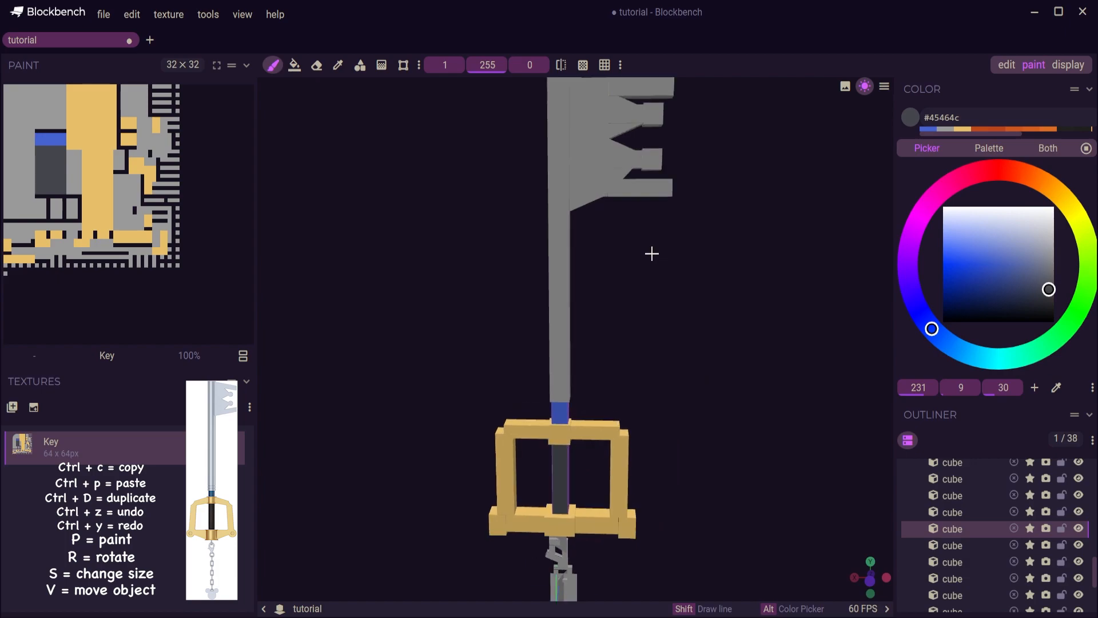
right_click_drag(652, 254, 650, 286)
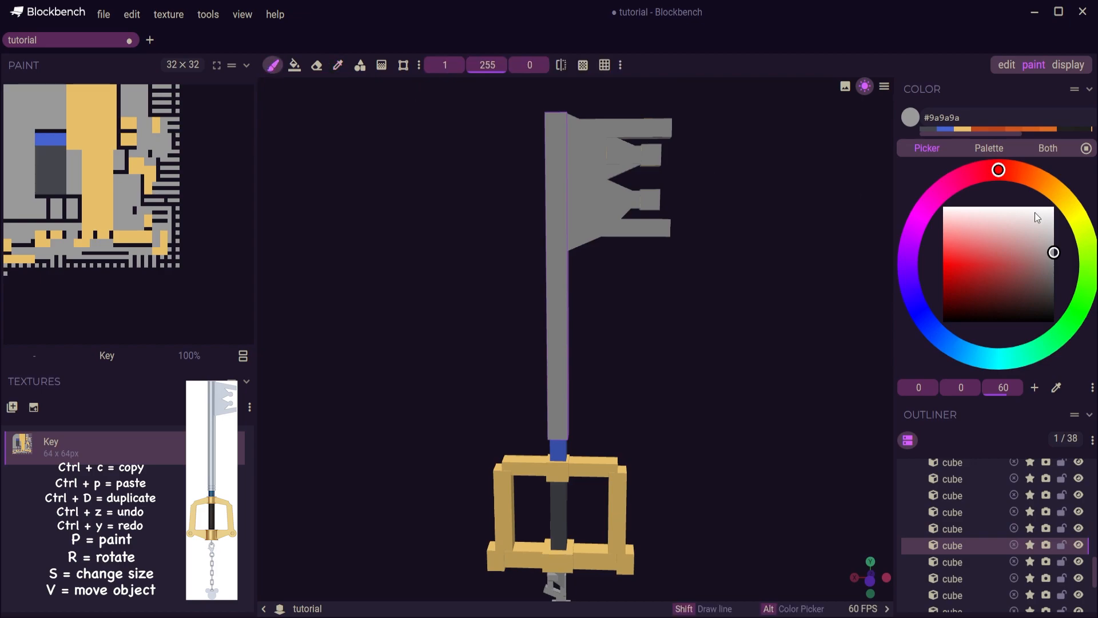
left_click_drag(1027, 179, 1038, 179)
scroll(814, 217, "up", 3)
mouse_move(814, 217)
right_mouse_down()
mouse_move(790, 332)
mouse_move(830, 295)
right_mouse_up()
left_click_drag(563, 155, 563, 286)
Brush #aba6a2 highlights onto the outer ends and edges of the four teeth
mouse_move(675, 366)
left_mouse_down()
mouse_move(623, 366)
mouse_move(715, 309)
left_mouse_up()
left_click_drag(643, 221, 678, 228)
left_click_drag(720, 292, 695, 252)
left_click_drag(628, 266, 644, 281)
left_click_drag(576, 309, 660, 322)
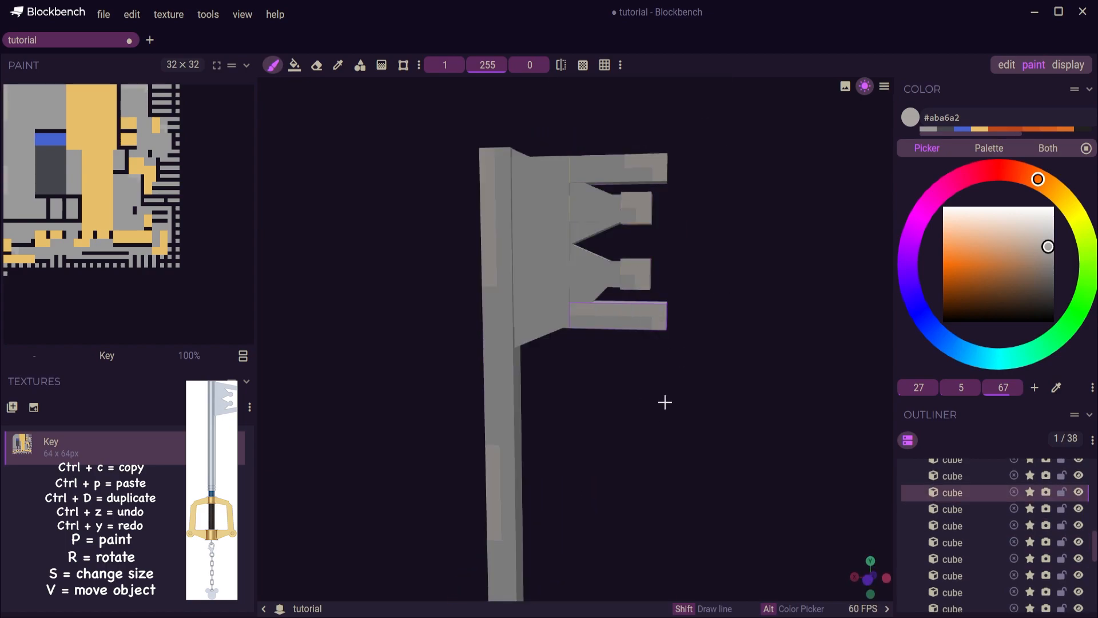
left_click_drag(659, 413, 692, 326)
mouse_move(720, 263)
left_mouse_down()
mouse_move(675, 378)
mouse_move(566, 351)
left_mouse_up()
mouse_move(680, 338)
left_mouse_down()
mouse_move(550, 343)
mouse_move(734, 275)
mouse_move(624, 343)
left_mouse_up()
Add #aba6a2 highlight strokes further down the blade
scroll(624, 344, "down", 2)
left_click_drag(568, 412, 568, 464)
left_click_drag(567, 501, 567, 530)
mouse_move(627, 497)
left_mouse_down()
mouse_move(654, 275)
mouse_move(675, 320)
left_mouse_up()
scroll(675, 320, "up", 2)
left_click_drag(420, 239, 399, 257)
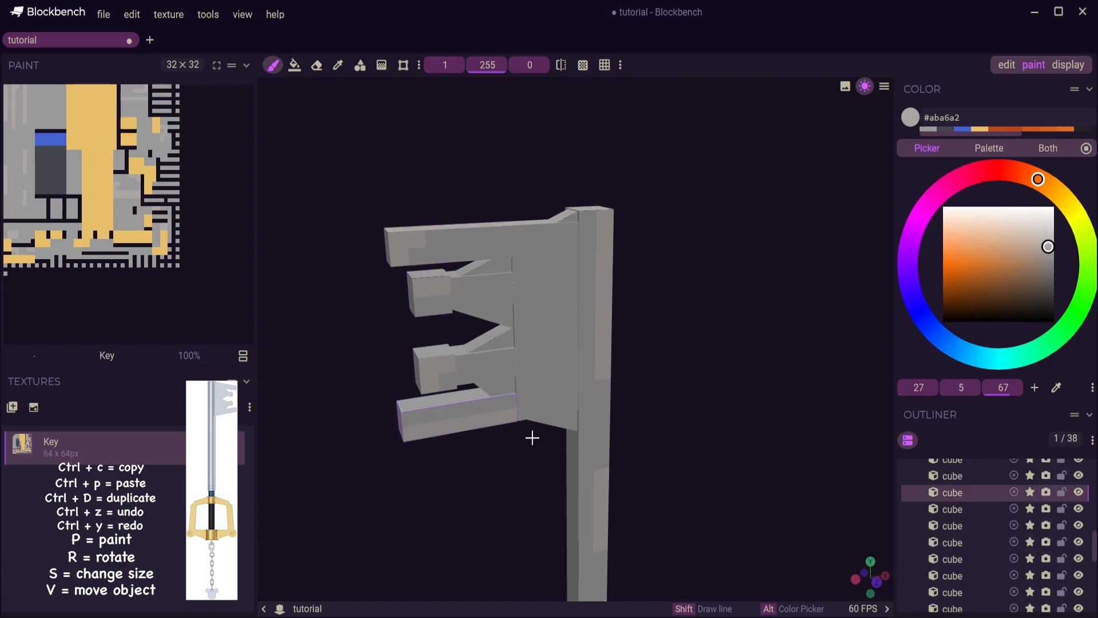
Highlight the tall block's upper edge and the second tooth's brace, and undo the last stroke
left_click_drag(517, 424, 541, 401)
left_click_drag(564, 225, 577, 229)
left_click_drag(675, 344, 813, 337)
left_click_drag(565, 232, 629, 232)
right_click_drag(693, 529, 608, 441)
scroll(608, 441, "up", 2)
left_click(555, 165)
left_click(576, 181)
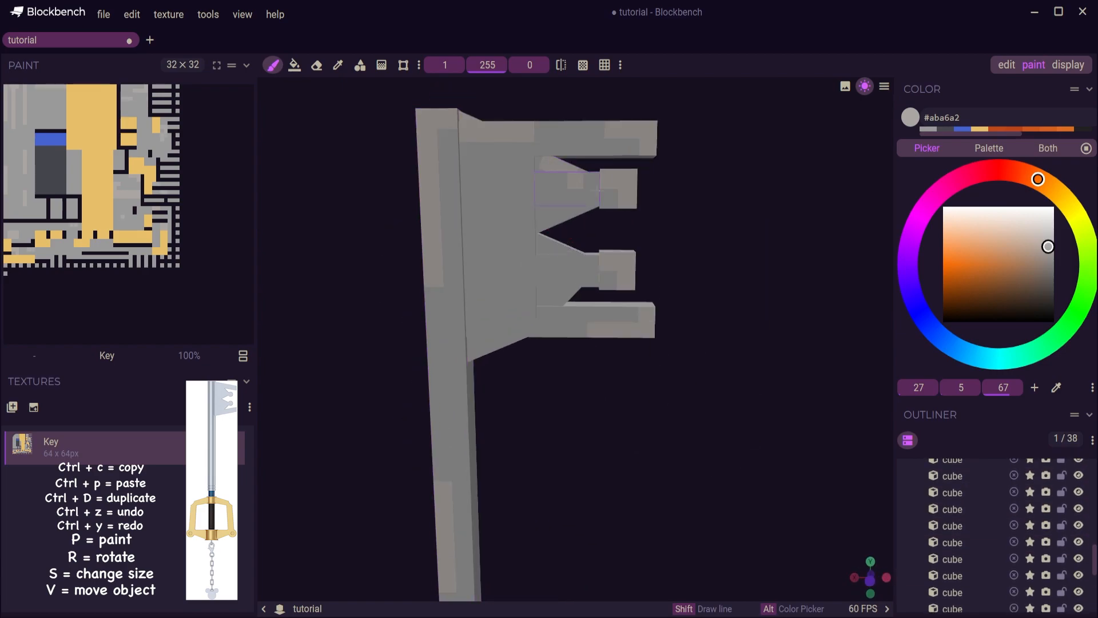
key("ctrl+z")
Slightly reposition the angled pieces between the teeth in edit mode and return to painting
scroll(549, 397, "down", 4)
mouse_move(709, 400)
left_mouse_down()
mouse_move(557, 427)
mouse_move(577, 452)
left_mouse_up()
scroll(557, 427, "up", 6)
left_click(1007, 66)
left_click(582, 317)
left_click(1034, 65)
scroll(560, 436, "down", 3)
left_click(1007, 66)
left_click(575, 315)
left_click_drag(596, 312, 606, 311)
left_click(567, 350)
left_click_drag(539, 314, 535, 309)
left_click(1034, 65)
mouse_move(635, 441)
left_mouse_down()
mouse_move(591, 474)
mouse_move(738, 423)
left_mouse_up()
Set the paint colour to yellowish light grey #b2b1a4 and try it on the highlight low on the blade
scroll(585, 447, "down", 5)
right_click_drag(687, 423, 692, 309)
left_click(932, 130)
scroll(561, 286, "up", 3)
left_click(1077, 215)
left_click(1045, 245)
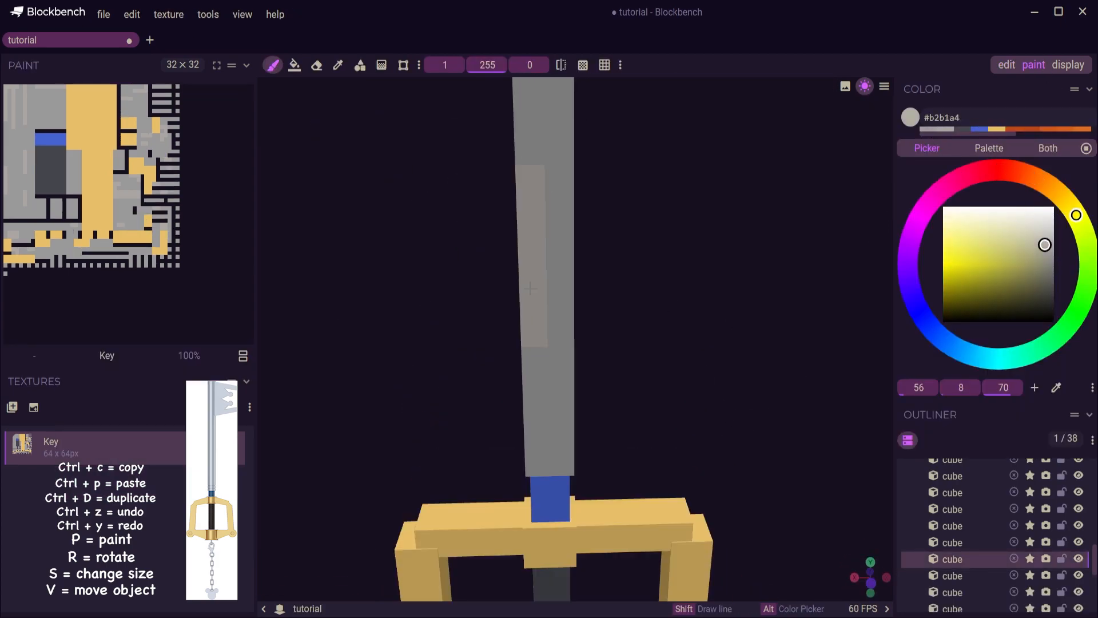
scroll(524, 263, "down", 2)
left_click(534, 246)
Change to bluish light grey #acaeb1 and paint highlights on the blade and across the tall block's upper edge
left_click(934, 331)
left_click(531, 303)
left_click(1047, 240)
left_click(1051, 243)
right_click_drag(612, 258, 618, 404)
left_click_drag(567, 123, 626, 122)
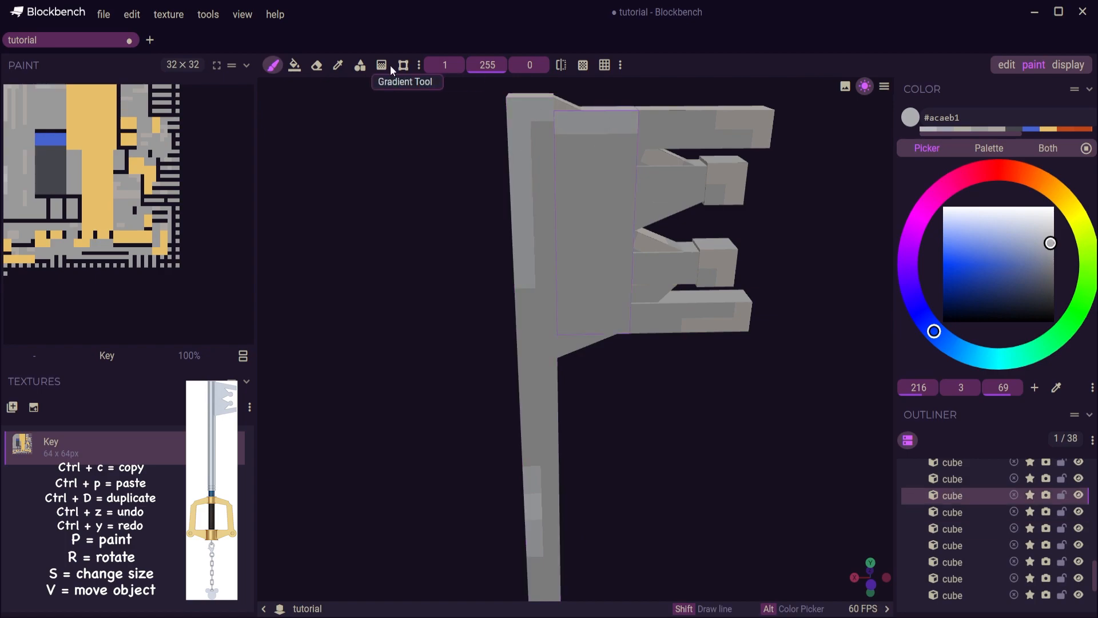
Fill the warm-toned highlight patches on the teeth with bluish light grey #acaeb1
key("f")
left_click(737, 317)
left_click_drag(721, 412, 458, 412)
left_click(620, 286)
left_click_drag(715, 355, 646, 406)
mouse_move(343, 406)
left_mouse_down()
mouse_move(517, 355)
mouse_move(600, 378)
left_mouse_up()
Brush light spots onto the teeth and sample a grey from the model for more shading
key("b")
left_click(675, 217)
left_click(678, 303)
left_click_drag(749, 206, 765, 245)
left_click(339, 65)
left_click(723, 182)
left_click(273, 66)
mouse_move(801, 172)
left_mouse_down()
mouse_move(816, 218)
mouse_move(686, 252)
left_mouse_up()
Dab small light grey patches across the other sides of the teeth
left_click(552, 392)
left_click(414, 286)
mouse_move(715, 298)
left_mouse_down()
mouse_move(624, 343)
mouse_move(666, 345)
mouse_move(701, 515)
left_mouse_up()
left_click(440, 420)
left_click(424, 372)
left_click(395, 395)
left_click(366, 343)
Sample greys from the blade and vary its lower highlight with #b2b3b6
scroll(677, 414, "up", 4)
left_click(658, 211)
scroll(703, 302, "down", 6)
scroll(704, 301, "up", 3)
left_click_drag(703, 301, 715, 397)
scroll(605, 361, "up", 5)
left_click(509, 334, "alt")
left_click(506, 320, "alt")
left_click(504, 344)
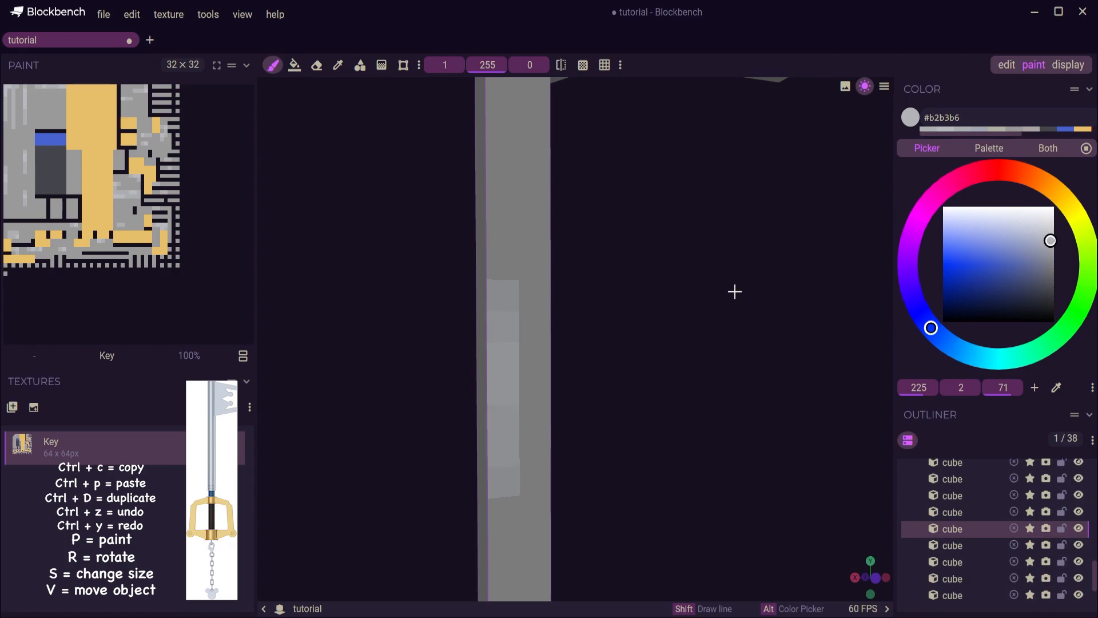
Paint #b2b3b6 patches on the top faces of the upper tooth and tall block
right_click_drag(725, 316, 738, 514)
left_click(744, 280)
left_click(735, 394)
mouse_move(769, 426)
left_mouse_down()
mouse_move(771, 477)
mouse_move(550, 457)
left_mouse_up()
left_click(452, 375)
left_click(446, 320)
left_click_drag(375, 194, 366, 252)
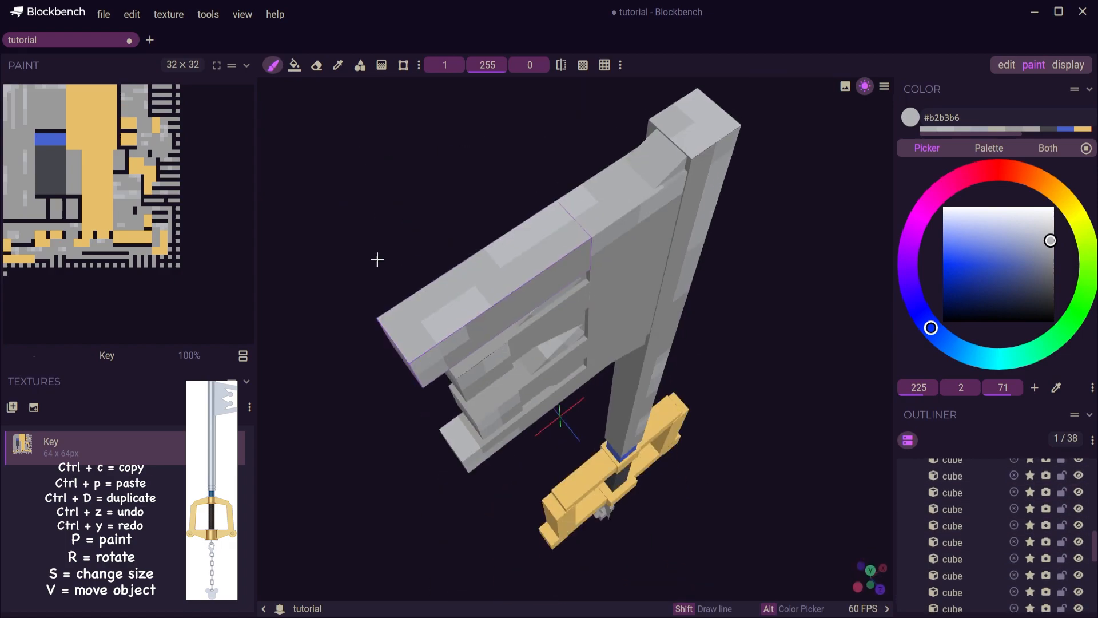
Recolour the neutral base grey across the key with bluish grey #a1a5aa using a same-colour fill
left_click(666, 260)
left_click_drag(753, 265, 515, 223)
right_click_drag(737, 258, 736, 447)
scroll(736, 446, "up", 4)
left_click(736, 433, "alt")
left_click(294, 65)
left_click(496, 297)
left_click(480, 286, "alt")
scroll(441, 314, "down", 6)
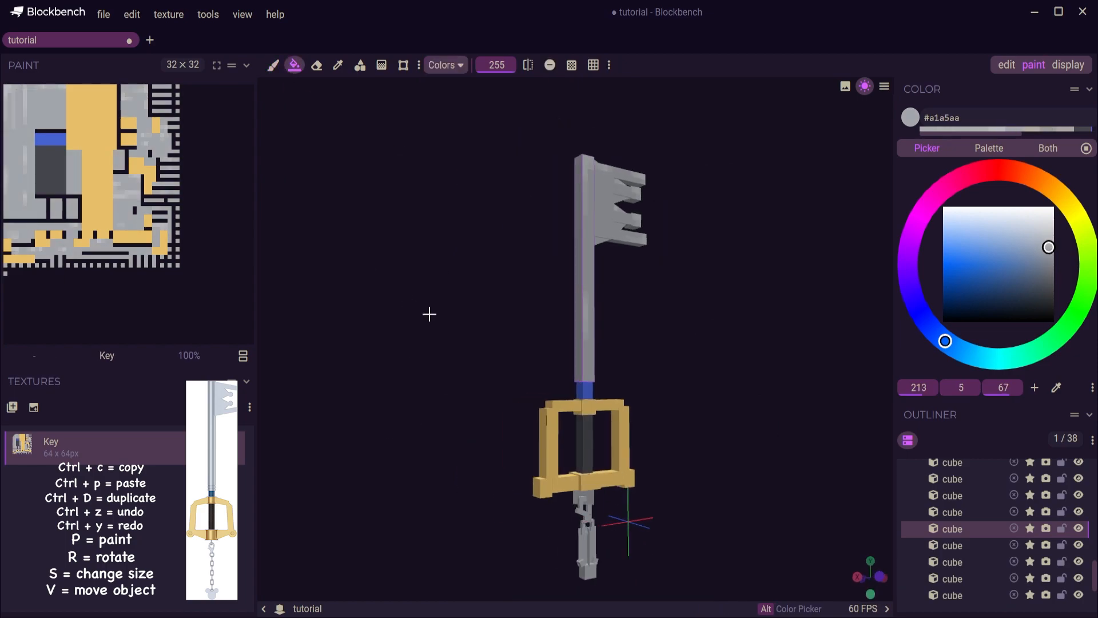
Sample greys from the key and brush subtle shading patches onto the blade and teeth
scroll(409, 314, "up", 3)
left_click_drag(409, 314, 274, 311)
left_click(272, 65)
left_click(564, 217)
scroll(564, 217, "up", 4)
left_click(560, 223, "alt")
left_click(428, 344)
mouse_move(423, 423)
left_mouse_down()
mouse_move(426, 349)
mouse_move(549, 400)
mouse_move(492, 377)
left_mouse_up()
Shade more areas of the blade and tall block with the darker grey #9b9ea3 using fill and brush
left_click(295, 65)
left_click(558, 301)
left_click_drag(744, 344, 801, 320)
left_click(273, 66)
scroll(732, 401, "down", 4)
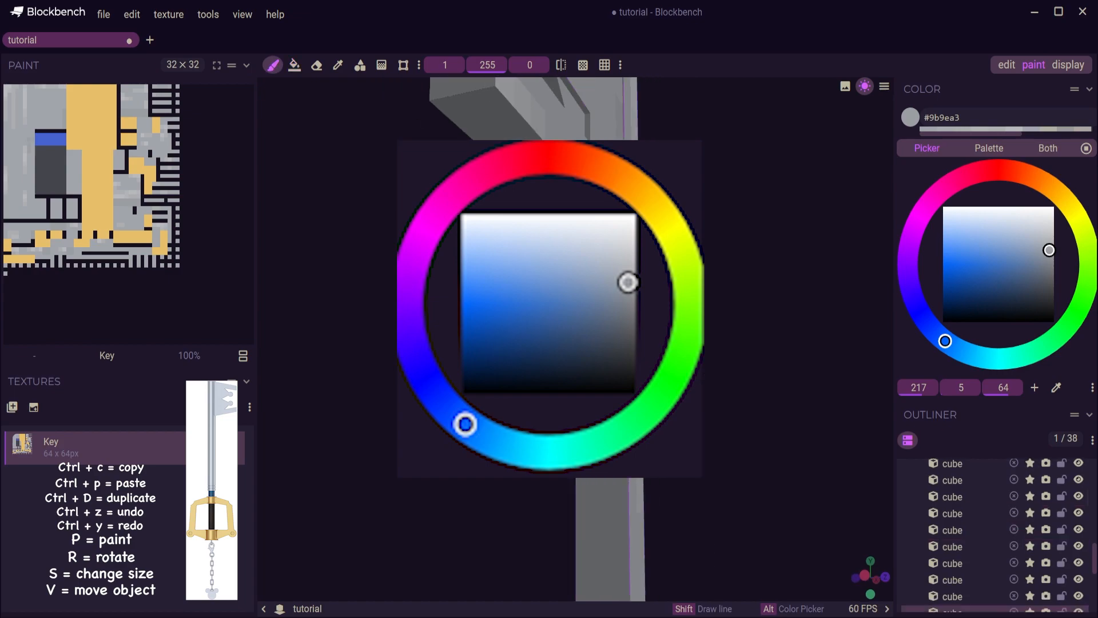
scroll(732, 457, "up", 4)
left_click(294, 65)
left_click(273, 65)
scroll(691, 494, "down", 5)
left_click_drag(691, 494, 801, 492)
scroll(744, 458, "up", 2)
left_click(572, 515)
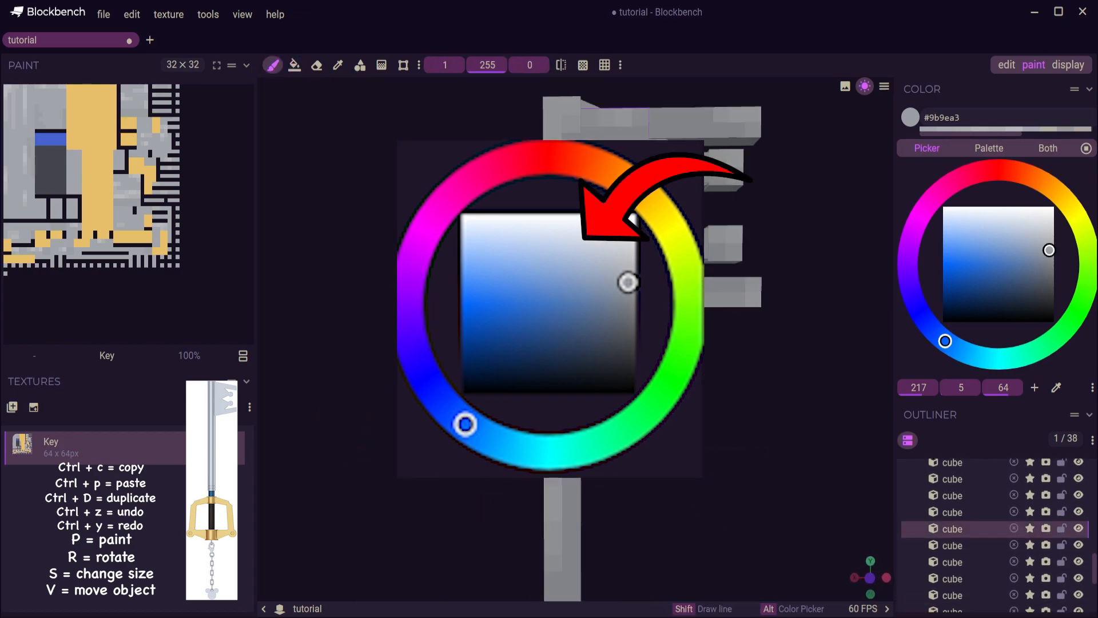
left_click_drag(744, 458, 641, 469)
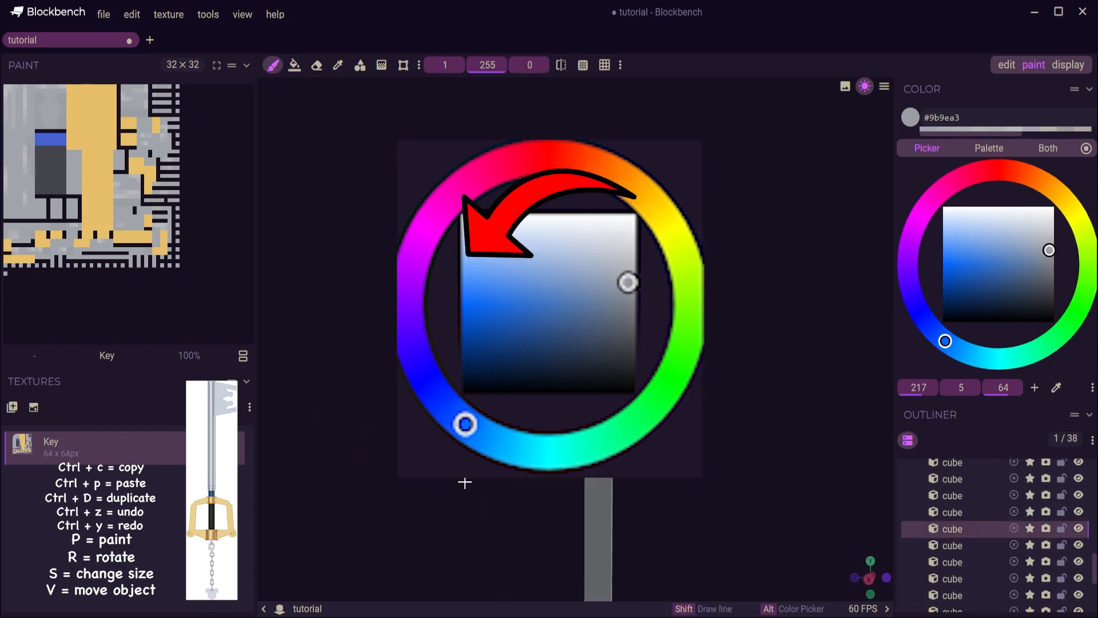
Pick a much lighter grey, brush bright highlight strokes along the blade's side, and return to #9b9ea3
mouse_move(743, 458)
left_mouse_down()
mouse_move(813, 469)
mouse_move(732, 441)
left_mouse_up()
scroll(744, 492, "up", 3)
left_click(1053, 224)
left_click_drag(615, 452, 664, 449)
left_click_drag(732, 440, 783, 446)
left_click(927, 129)
left_click_drag(715, 457, 812, 457)
scroll(744, 492, "down", 4)
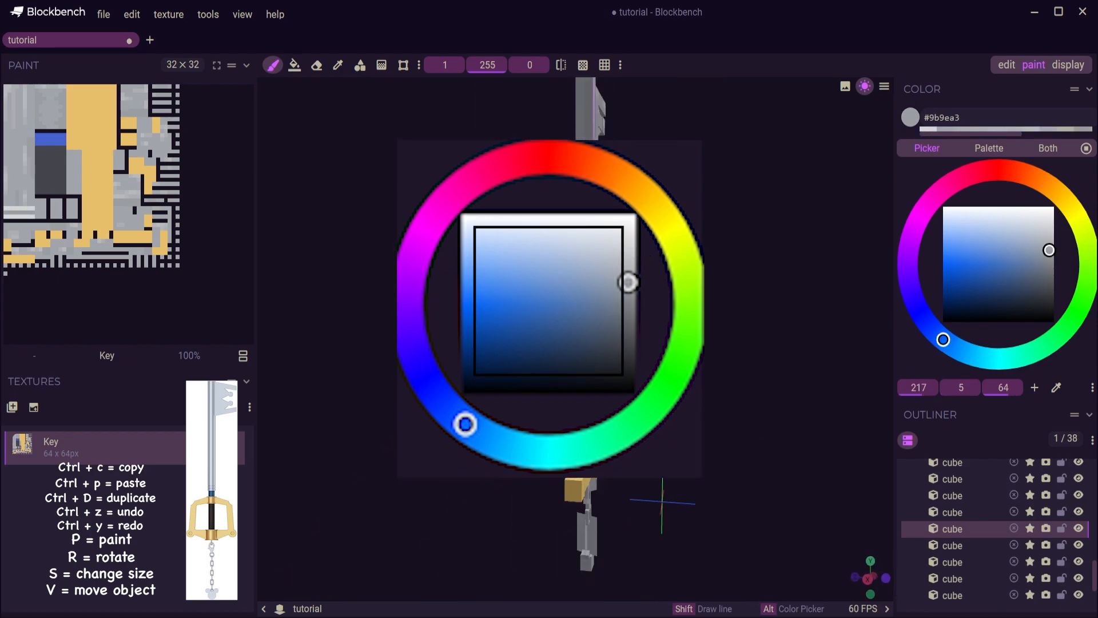
Choose a lighter grey and brush small shading patches onto the blade and the key's teeth
left_click_drag(380, 389, 338, 395)
scroll(549, 503, "up", 4)
left_click(962, 129)
mouse_move(744, 492)
left_mouse_down()
mouse_move(812, 486)
mouse_move(698, 480)
left_mouse_up()
scroll(698, 492, "down", 4)
scroll(784, 136, "up", 3)
left_click(486, 240, "alt")
left_click(487, 257)
left_click_drag(524, 477, 355, 447)
left_click(457, 404)
left_click(372, 384)
left_click(579, 366)
Sample the light grey #a7aaae from the key and brush patches of it onto the teeth and shaft on both sides
left_click_drag(698, 498, 630, 286)
scroll(654, 353, "down", 4)
scroll(572, 229, "up", 4)
left_click(516, 286, "alt")
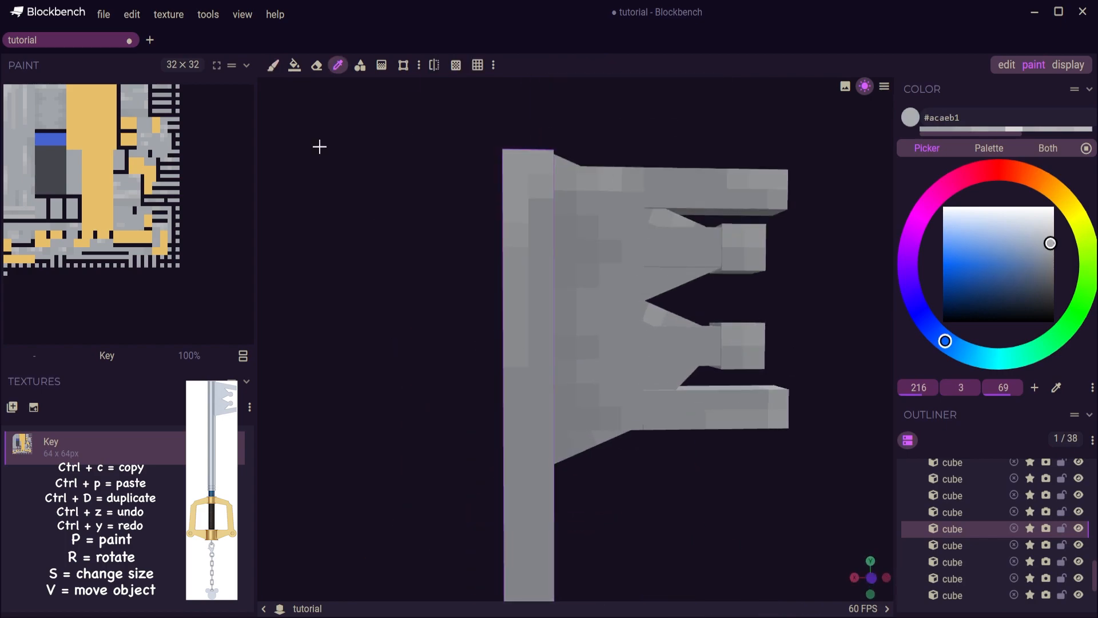
left_click(523, 320)
right_click_drag(553, 366, 508, 389)
left_click(662, 260)
left_click_drag(761, 320, 486, 320)
scroll(545, 274, "down", 3)
left_click(543, 247)
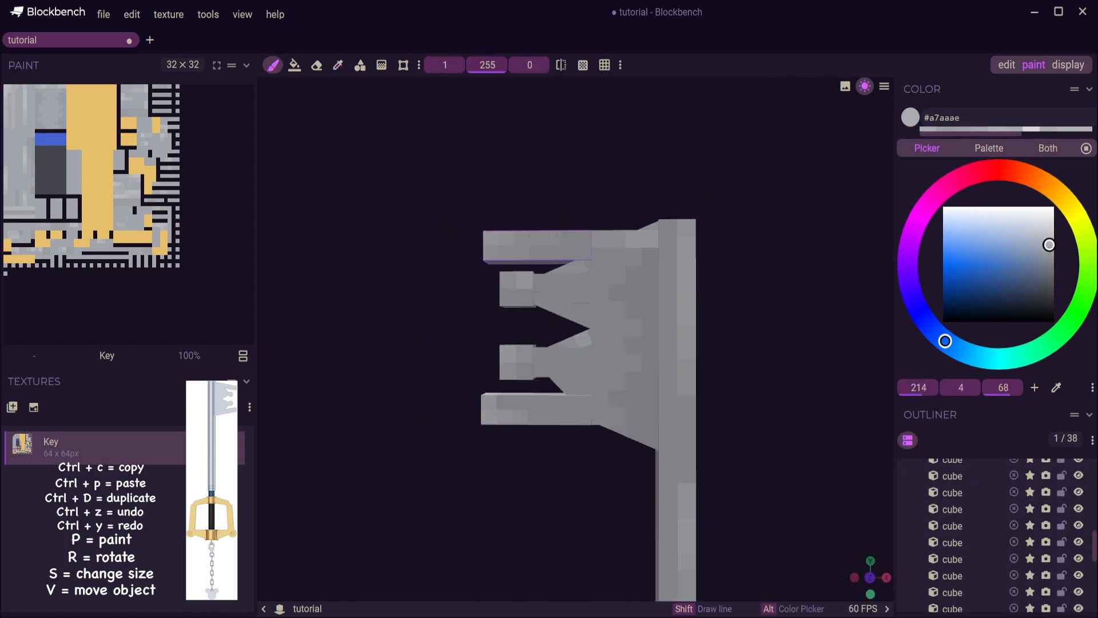
left_click(566, 409)
left_click_drag(560, 466, 549, 495)
left_click(683, 393)
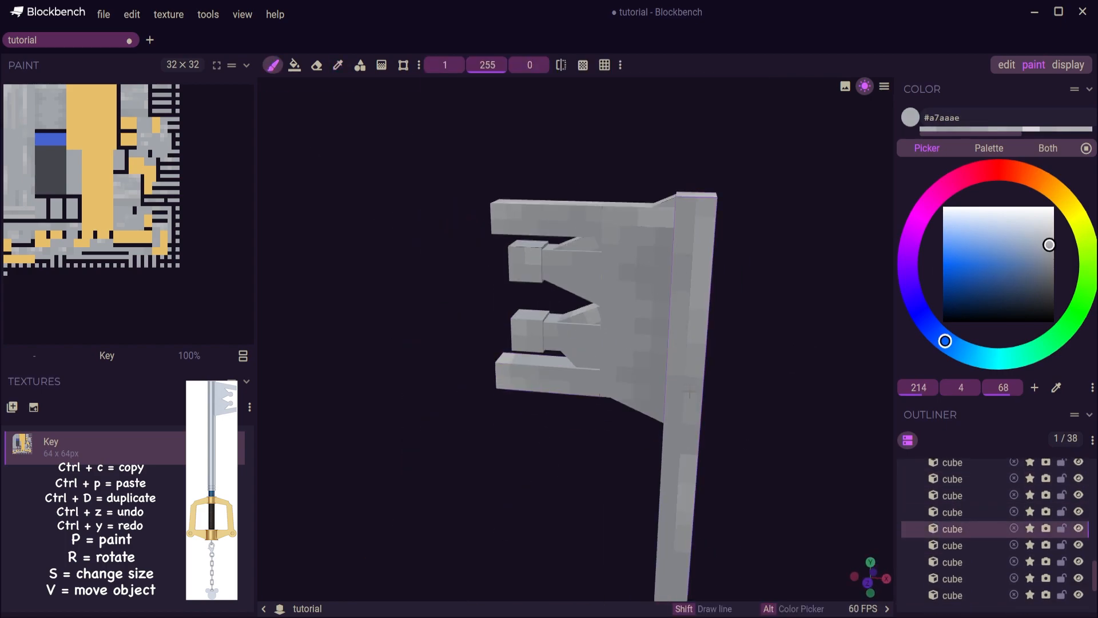
Brush more #a7aaae patches along the blade's shaft beside the teeth
scroll(688, 392, "down", 3)
right_click_drag(688, 392, 681, 240)
scroll(733, 451, "up", 4)
left_click_drag(733, 451, 481, 440)
scroll(701, 390, "down", 5)
right_click_drag(630, 229, 623, 366)
scroll(514, 258, "up", 5)
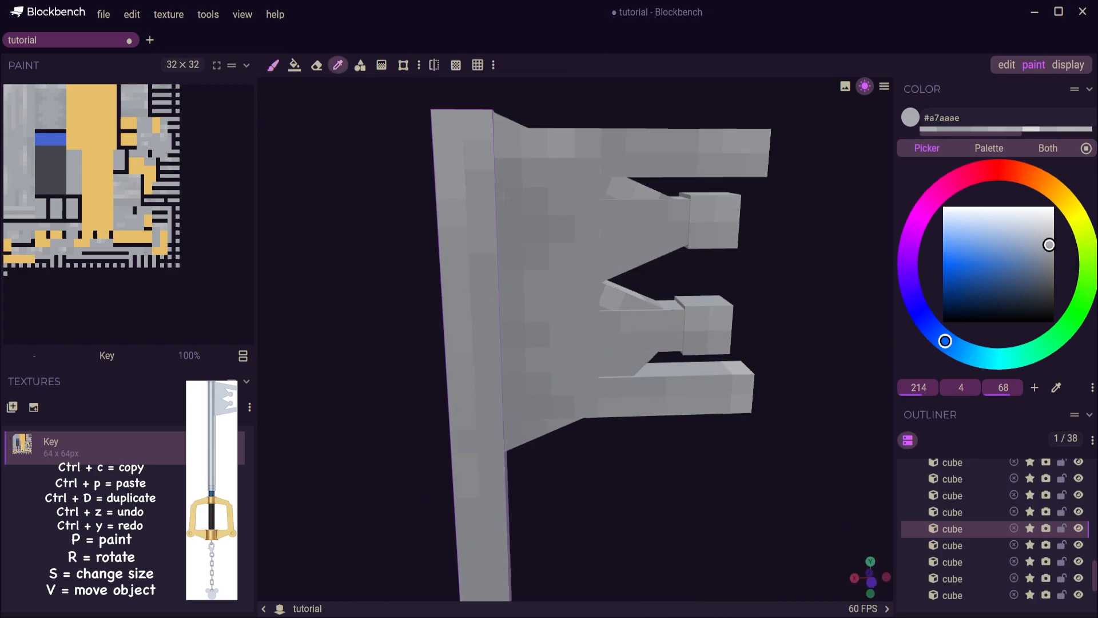
left_click(472, 355)
left_click_drag(681, 457, 606, 451)
left_click(464, 228)
scroll(412, 454, "up", 2)
scroll(606, 451, "down", 6)
scroll(606, 452, "up", 4)
Sample the blue collar's colour, brush a darker blue band around its upper part, and choose #3051cf
right_click_drag(669, 537, 691, 395)
scroll(691, 395, "up", 4)
left_click(572, 349, "alt")
left_click(985, 269)
left_click_drag(400, 286, 674, 299)
left_click(985, 264)
left_click_drag(812, 309, 515, 321)
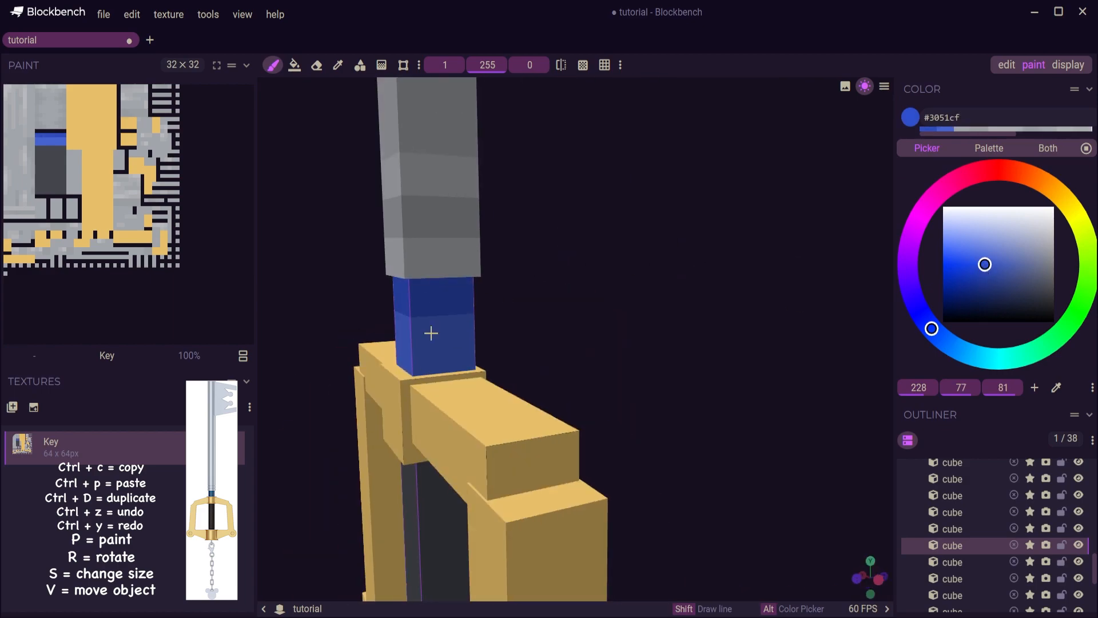
Brush blue shading strokes around the lower part of the collar on its different sides
left_click_drag(400, 335, 468, 337)
left_click_drag(321, 344, 648, 343)
left_click_drag(735, 368, 652, 358)
mouse_move(457, 338)
left_mouse_down()
mouse_move(518, 338)
mouse_move(527, 320)
left_mouse_up()
scroll(486, 320, "down", 2)
Brush a checkered pattern of dark grey #3e3f45 patches over the grip's sides
right_click_drag(452, 321, 422, 164)
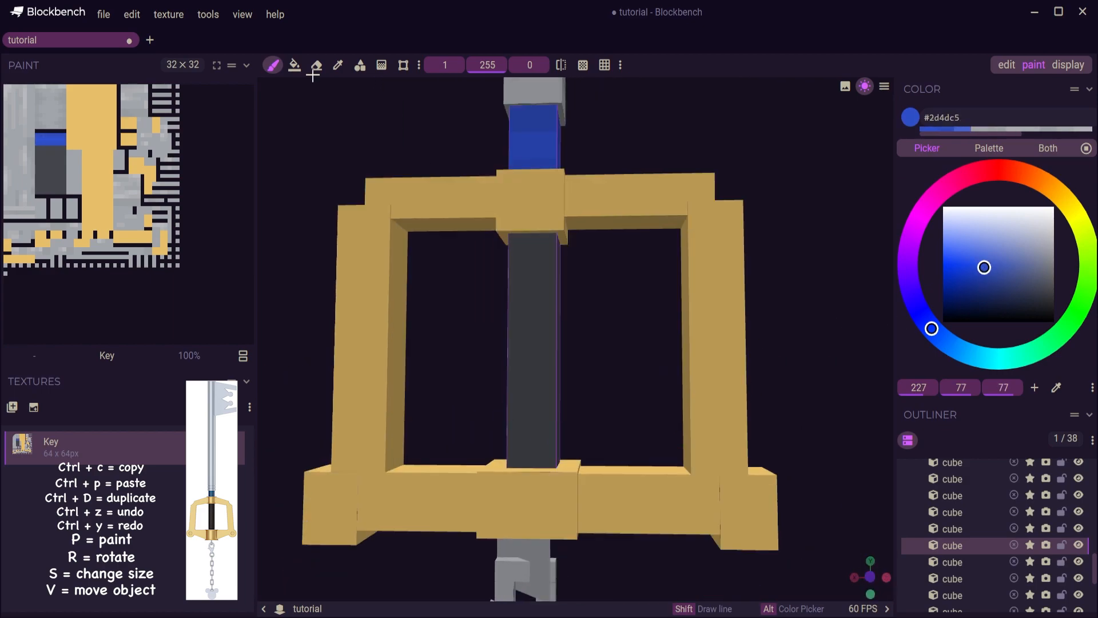
left_click_drag(604, 376, 493, 405)
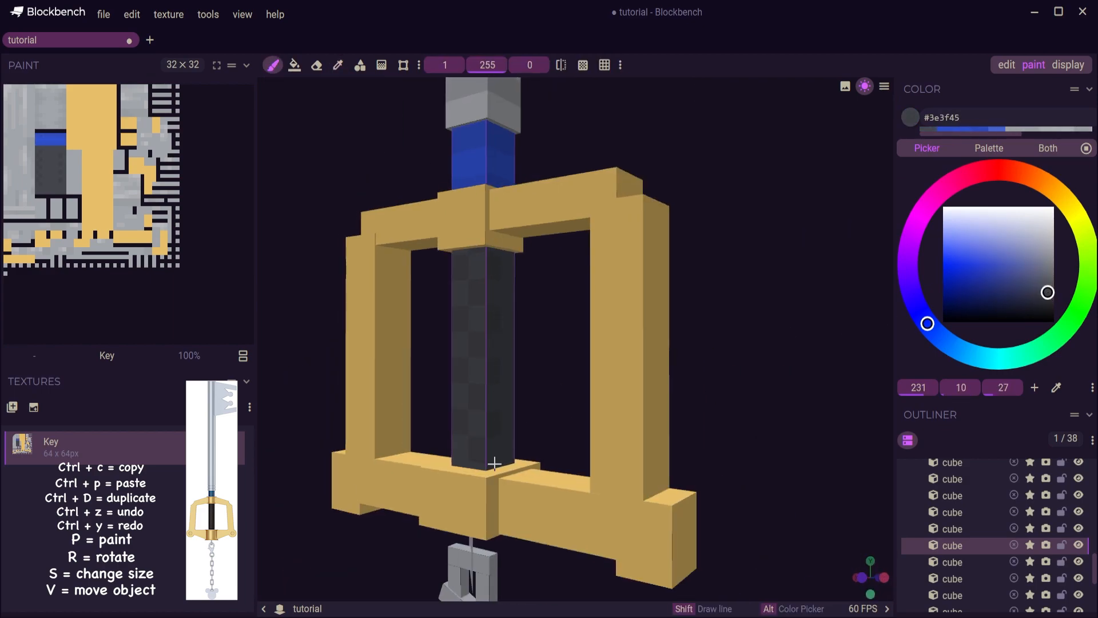
scroll(459, 314, "up", 3)
left_click_drag(458, 314, 501, 210)
left_click(486, 331)
left_click_drag(740, 353, 618, 366)
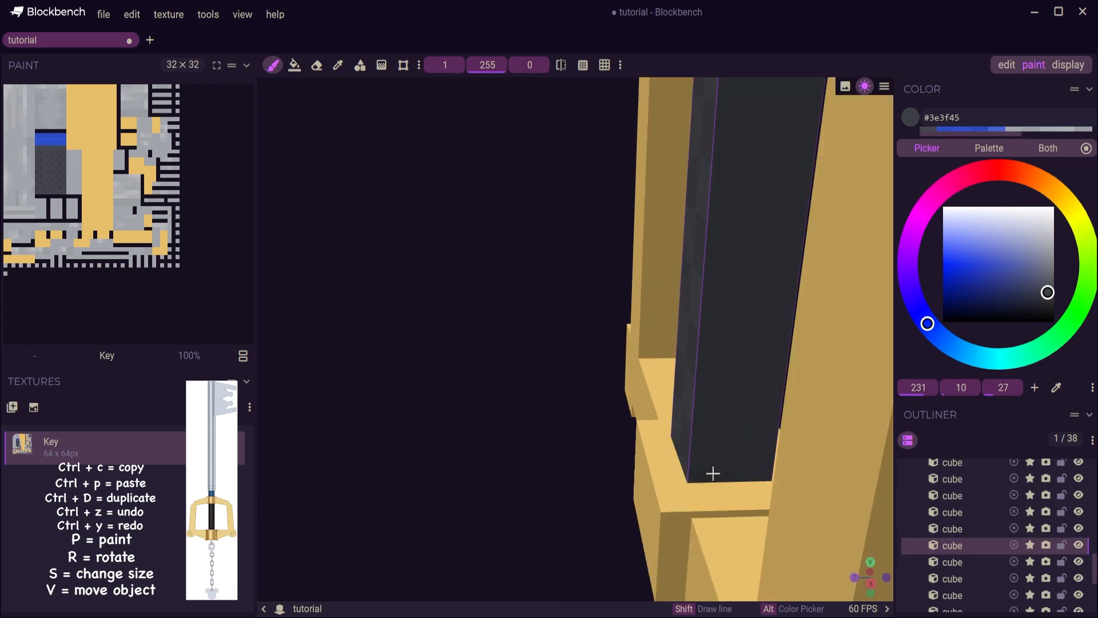
left_click_drag(515, 223, 624, 221)
mouse_move(824, 240)
left_mouse_down()
mouse_move(760, 223)
mouse_move(699, 258)
mouse_move(552, 245)
mouse_move(691, 421)
mouse_move(760, 402)
mouse_move(812, 455)
mouse_move(343, 380)
left_mouse_up()
Darken the grip colour to #3b3c41 and brush it between the existing patches on the grip
left_click(1048, 295)
left_click(1048, 294)
left_click_drag(352, 240, 449, 248)
left_click_drag(403, 567, 615, 581)
scroll(581, 224, "down", 8)
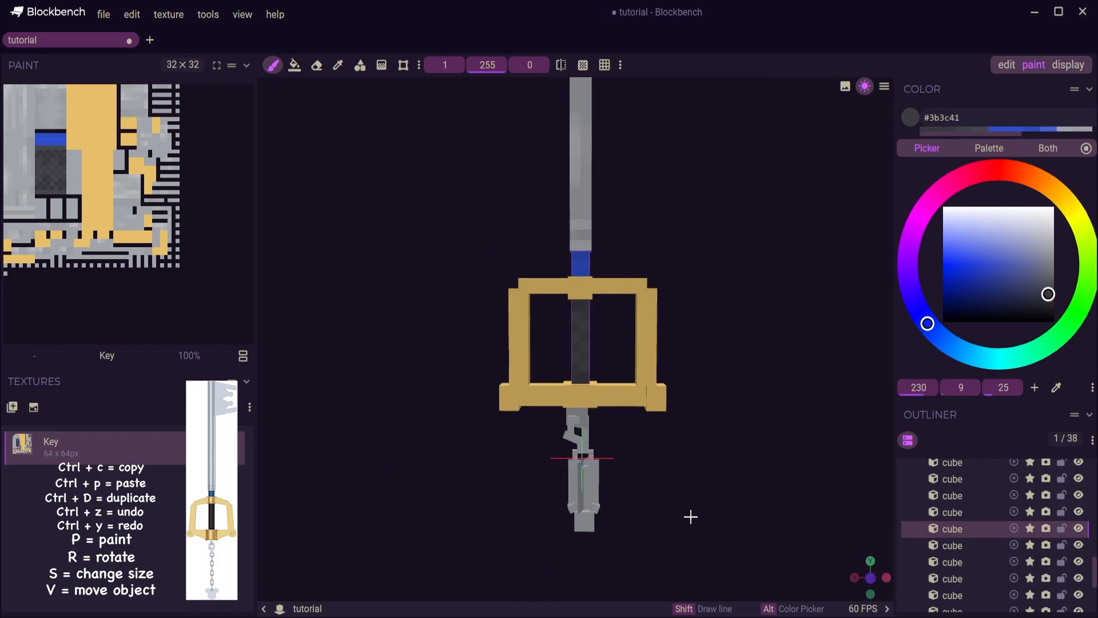
Sample the guard's gold, darken it to #dfa952, and fill faces of the lower guard bar with it
scroll(685, 433, "up", 6)
left_click(646, 429, "alt")
left_click(1054, 189)
left_click(977, 253)
scroll(701, 410, "up", 4)
left_click_drag(715, 486, 846, 480)
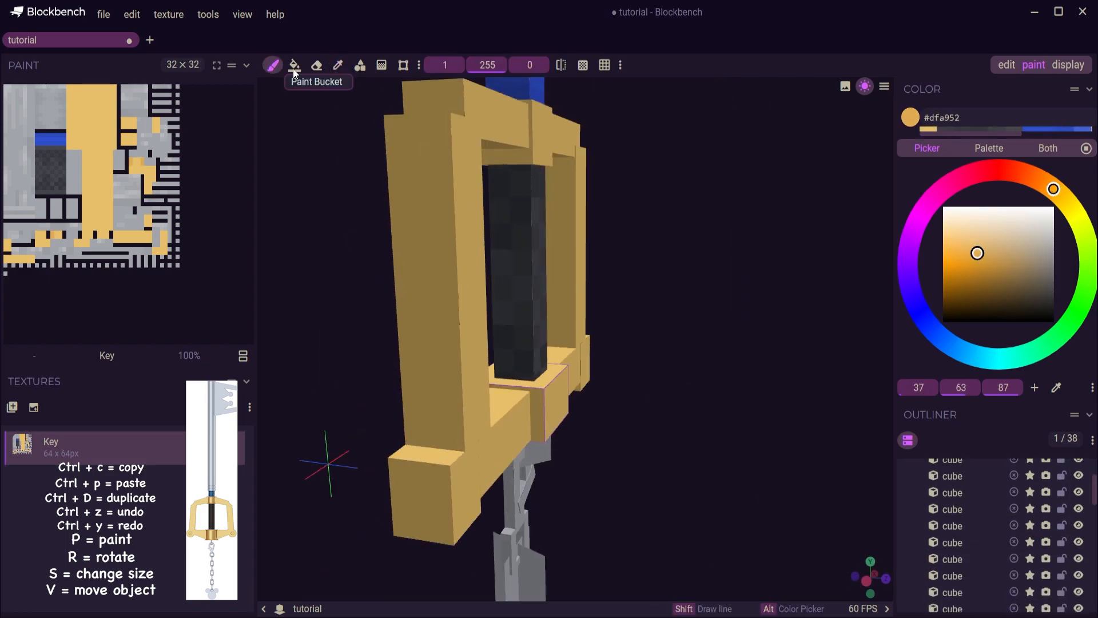
left_click(294, 65)
left_click_drag(715, 343, 493, 348)
left_click_drag(640, 403, 641, 443)
left_click(294, 64)
left_click(273, 64)
left_click(294, 65)
left_click_drag(400, 344, 497, 333)
Brush #dfa952 shading patches onto the inner faces of the guard
left_click(273, 65)
left_click_drag(535, 226, 530, 286)
mouse_move(457, 309)
left_mouse_down()
mouse_move(415, 294)
mouse_move(651, 164)
left_mouse_up()
left_click_drag(676, 322, 618, 251)
scroll(549, 355, "up", 3)
Resample gold from the guard and brush contrasting patches on the lower bar and corner blocks
left_click(532, 366, "alt")
left_click_drag(617, 475, 617, 446)
left_click_drag(486, 383, 412, 367)
left_click_drag(481, 515, 439, 525)
left_click_drag(623, 343, 664, 358)
mouse_move(366, 529)
left_mouse_down()
mouse_move(431, 527)
mouse_move(372, 523)
left_mouse_up()
left_click(844, 373)
mouse_move(730, 488)
left_mouse_down()
mouse_move(403, 494)
mouse_move(516, 425)
left_mouse_up()
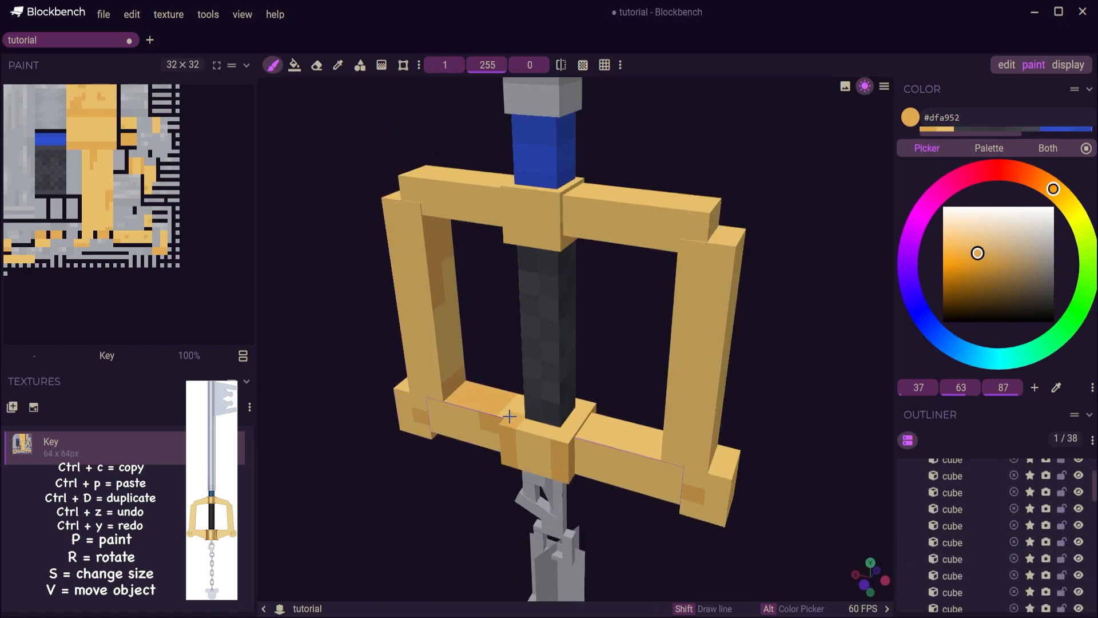
Add #dfa952 patches to the lower bar, its central block and the upper bar, undoing one misplaced stroke
left_click_drag(463, 503, 401, 492)
scroll(563, 389, "up", 3)
left_click(564, 428)
key("ctrl+z")
left_click(579, 411)
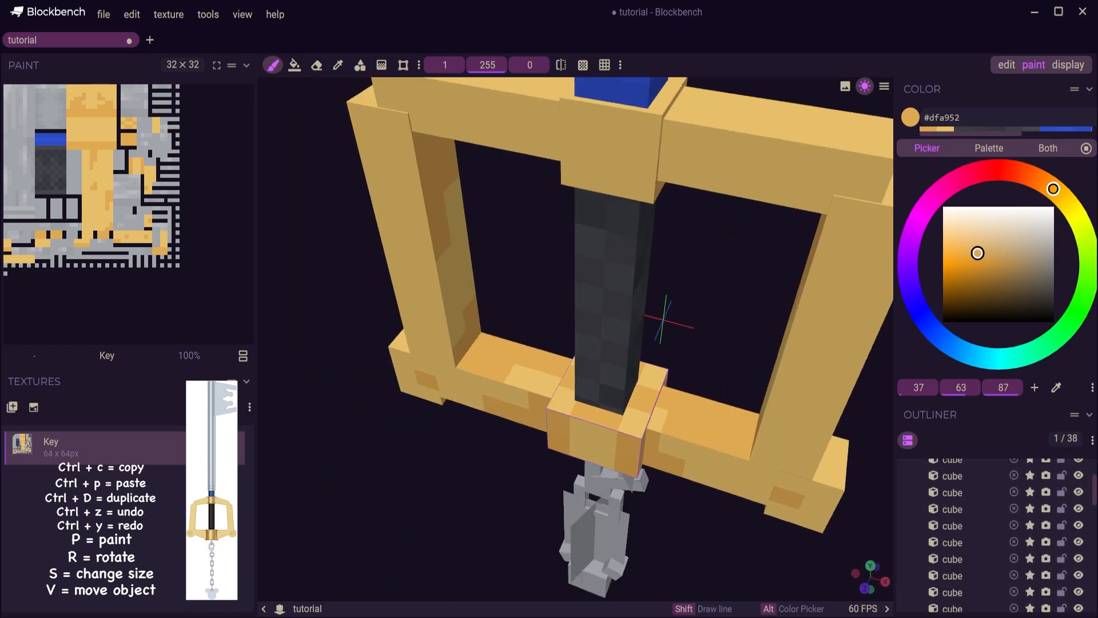
left_click_drag(389, 549, 458, 522)
right_click_drag(572, 286, 578, 424)
left_click_drag(541, 316, 567, 289)
scroll(658, 306, "down", 5)
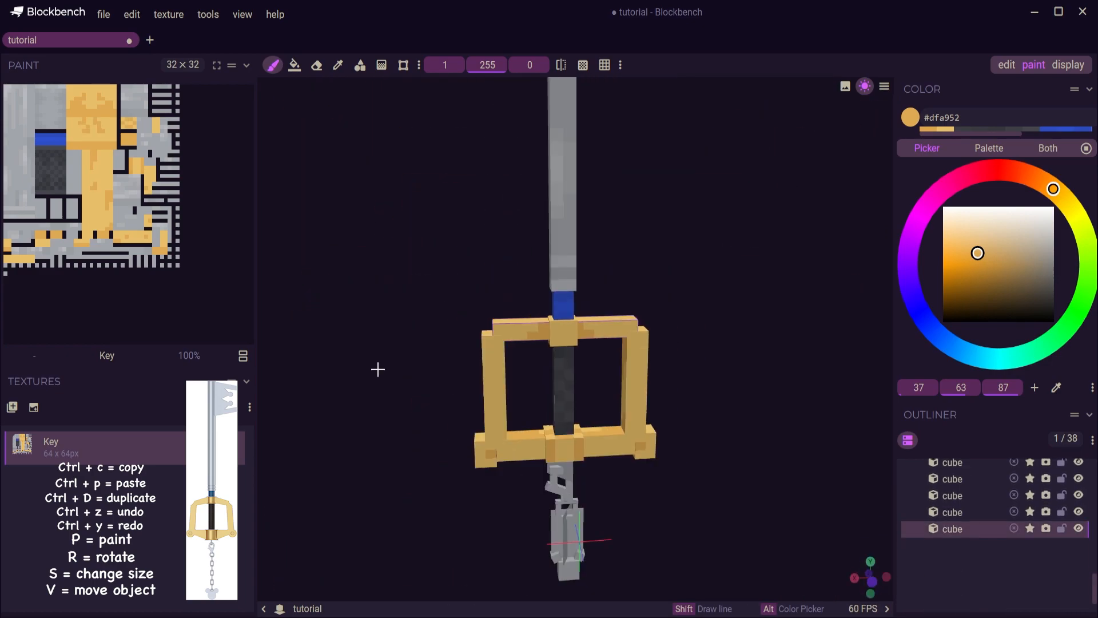
Deepen the gold to #e0a341 and dab patches of it on the guard's bars and side posts
scroll(749, 307, "up", 3)
left_click_drag(978, 254, 974, 256)
left_click(727, 338)
mouse_move(681, 394)
left_mouse_down()
mouse_move(727, 321)
mouse_move(583, 395)
mouse_move(714, 374)
mouse_move(519, 493)
mouse_move(675, 510)
mouse_move(532, 486)
left_mouse_up()
left_click(696, 318)
left_click(508, 314)
left_click(456, 397)
left_click(629, 409)
mouse_move(474, 515)
left_mouse_down()
mouse_move(560, 528)
mouse_move(505, 391)
mouse_move(846, 449)
mouse_move(755, 469)
left_mouse_up()
scroll(755, 469, "down", 4)
scroll(755, 468, "up", 3)
Sample the gold, lighten it to #eec97a, and brush highlight patches on the guard's posts and bars
left_click(798, 397, "alt")
left_click(969, 240)
right_click_drag(447, 171, 518, 323)
left_click_drag(513, 346, 514, 294)
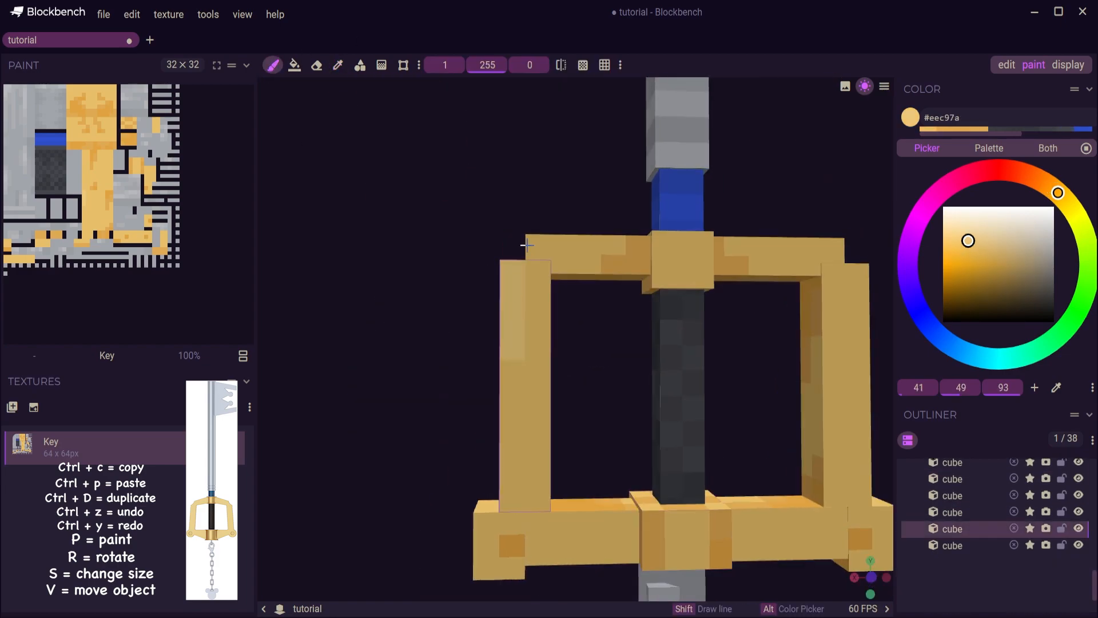
left_click(483, 529)
left_click_drag(440, 521, 595, 503)
left_click_drag(767, 395, 549, 395)
left_click_drag(434, 400, 709, 417)
scroll(708, 417, "down", 3)
left_click_drag(488, 335, 498, 366)
scroll(580, 338, "up", 4)
left_click(579, 338)
Lighten the highlight gold slightly and add further bright patches to the guard
left_click(968, 238)
scroll(790, 394, "down", 3)
left_click_drag(789, 394, 863, 389)
scroll(549, 338, "up", 3)
right_click_drag(635, 526, 633, 307)
left_click(349, 246)
Pick a mid gold for the lower bar, and resample the darker gold #e0a341 from it
mouse_move(686, 486)
left_mouse_down()
mouse_move(654, 461)
mouse_move(695, 452)
mouse_move(679, 429)
mouse_move(733, 475)
mouse_move(772, 451)
left_mouse_up()
scroll(630, 435, "up", 3)
left_click(587, 389, "alt")
left_click(978, 253)
scroll(615, 367, "down", 3)
scroll(652, 377, "up", 3)
left_click(642, 371, "alt")
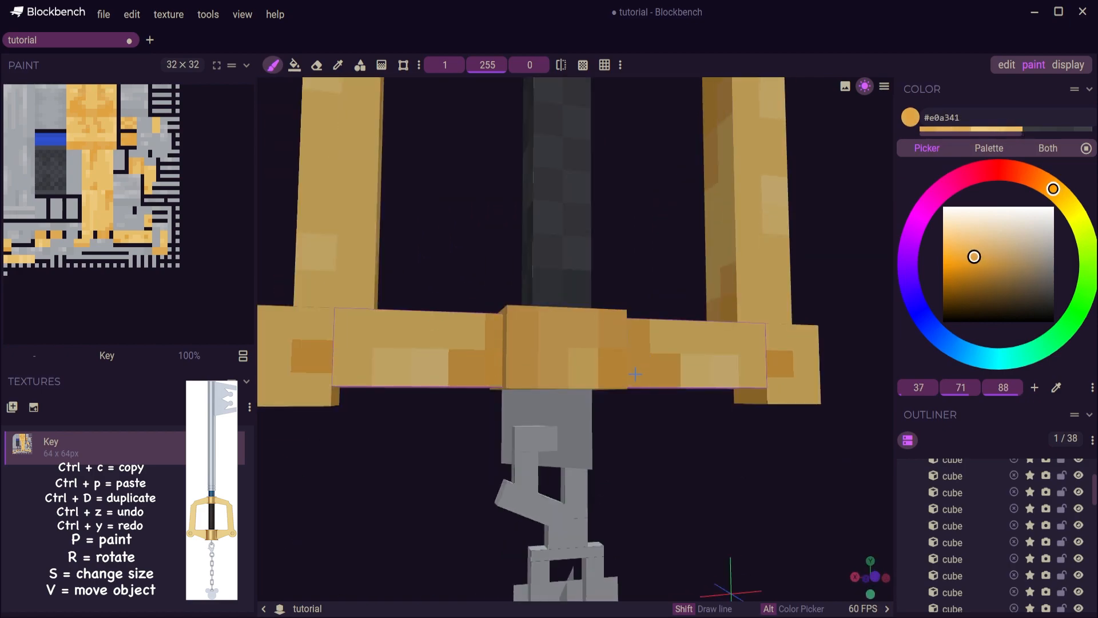
Sample the mid gold #e2b25f from the guard and dab blending patches along the lower bar
left_click_drag(647, 447, 583, 441)
left_click(452, 343, "alt")
left_click(413, 341)
scroll(457, 429, "down", 3)
left_click_drag(549, 400, 515, 441)
scroll(515, 441, "up", 3)
left_click(709, 246)
mouse_move(698, 412)
left_mouse_down()
mouse_move(705, 358)
mouse_move(457, 338)
mouse_move(529, 337)
left_mouse_up()
left_click(432, 314)
scroll(497, 423, "down", 4)
scroll(588, 485, "up", 5)
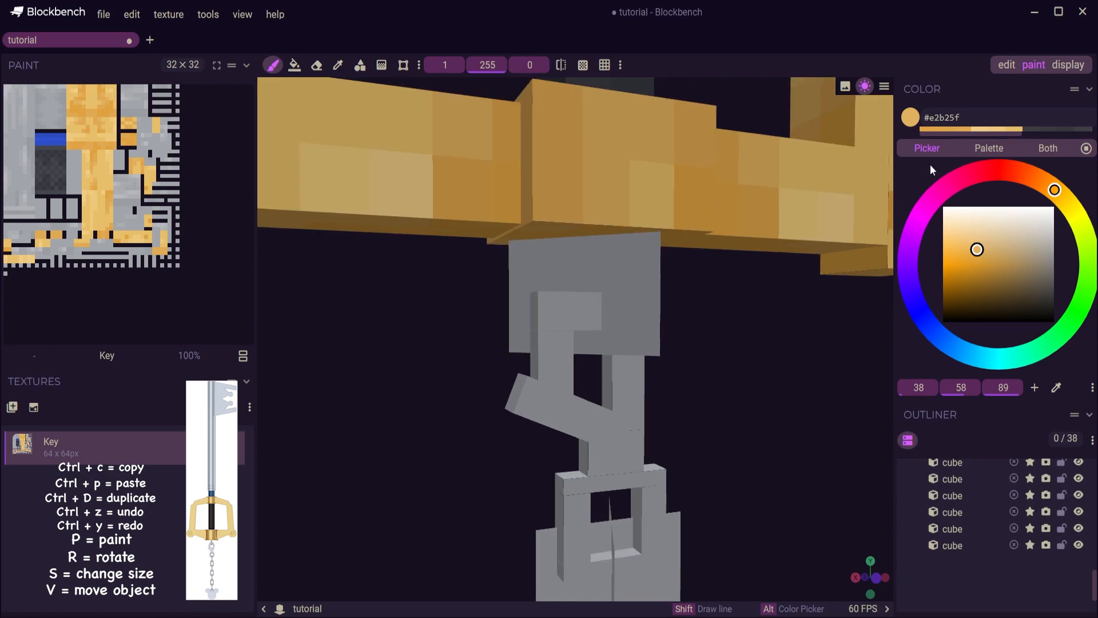
In edit mode, move the top chain plane's north face UV to empty space beside the texture and adjust its size
left_click(1007, 64)
left_click_drag(407, 282, 407, 290)
left_click_drag(147, 417, 393, 273)
left_click_drag(407, 281, 407, 290)
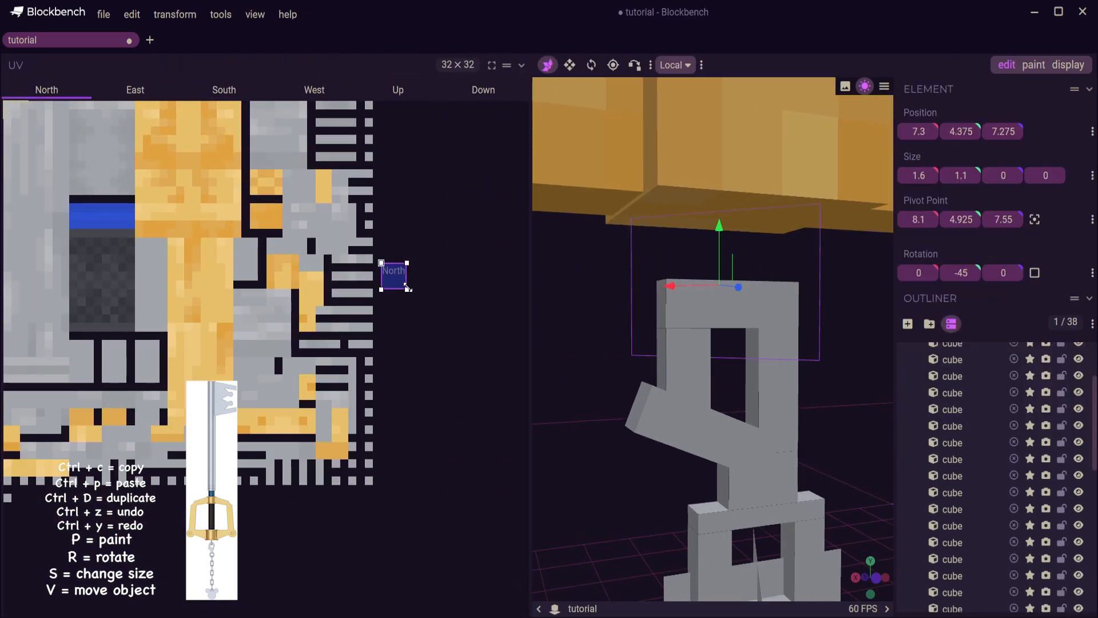
Return to paint mode, sample grey #a1a5aa, and paint a U-shaped chain link onto the plane's north face
left_click(1033, 65)
left_click(655, 362, "alt")
left_click_drag(655, 343, 795, 251)
scroll(796, 355, "down", 4)
left_click_drag(797, 355, 286, 346)
scroll(728, 311, "up", 5)
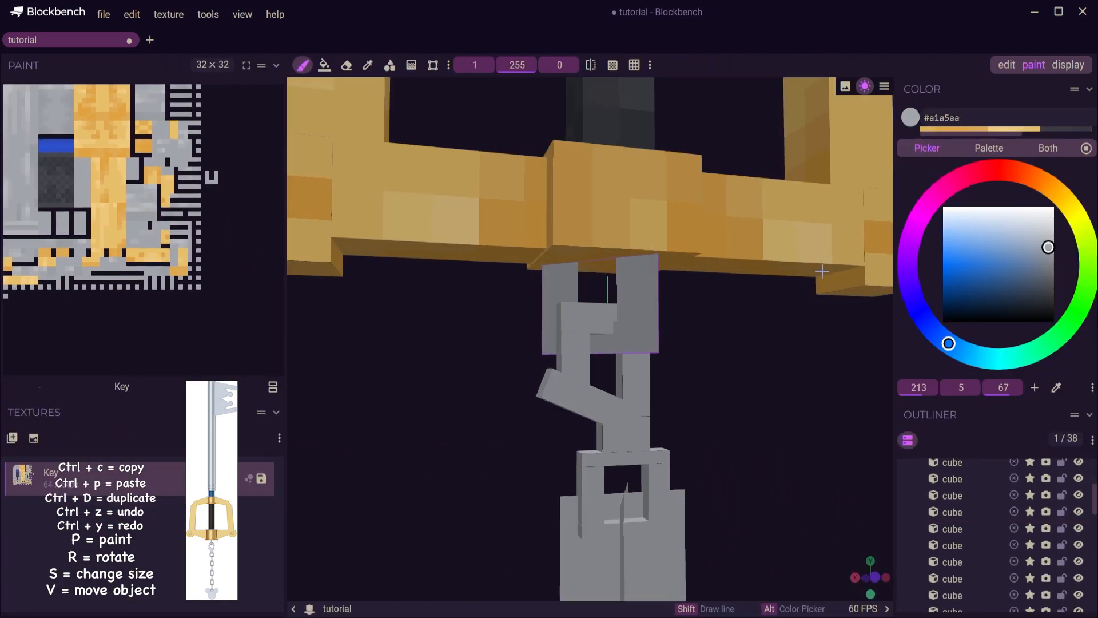
Erase gaps in the lower chain planes to cut out a chain-link pattern, undoing the stray erasure
left_click_drag(758, 355, 658, 378)
mouse_move(778, 396)
left_mouse_down()
mouse_move(852, 372)
mouse_move(715, 372)
left_mouse_up()
left_click(576, 424)
left_click(552, 189)
left_click(546, 366)
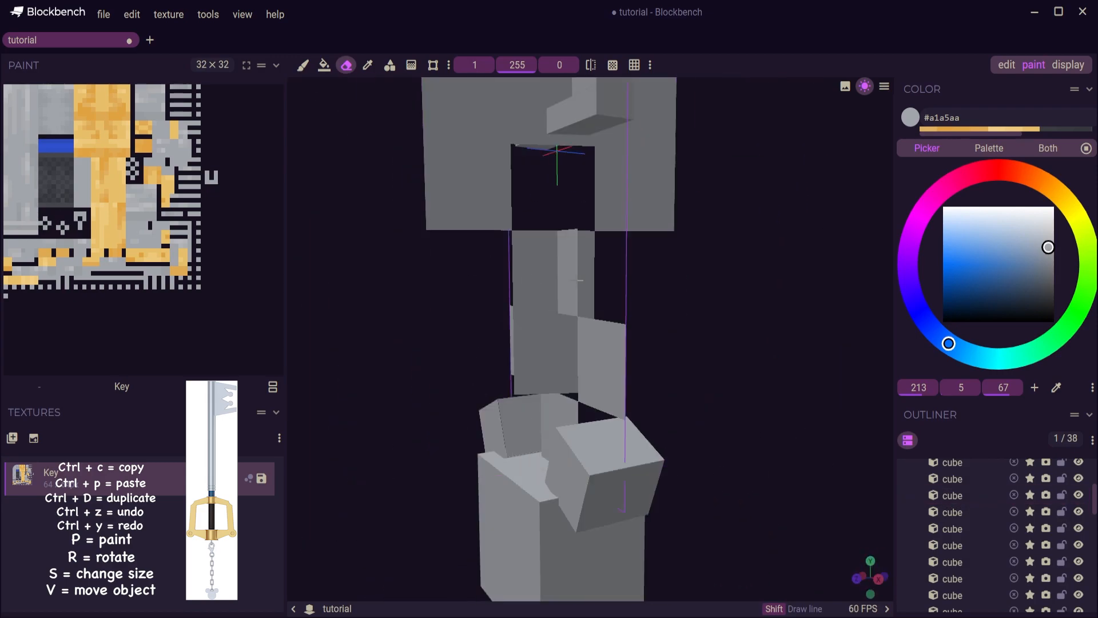
key("ctrl+z")
left_click_drag(687, 286, 715, 297)
left_click(576, 294)
Correct individual link pixels on the lower chain planes by erasing and repainting them in grey #a1a5aa
left_click_drag(425, 109, 492, 181)
left_click_drag(765, 328, 687, 309)
key("e")
left_click(431, 181)
key("b")
left_click(675, 251)
left_click_drag(755, 255, 686, 286)
left_click_drag(715, 320, 630, 274)
scroll(489, 378, "up", 2)
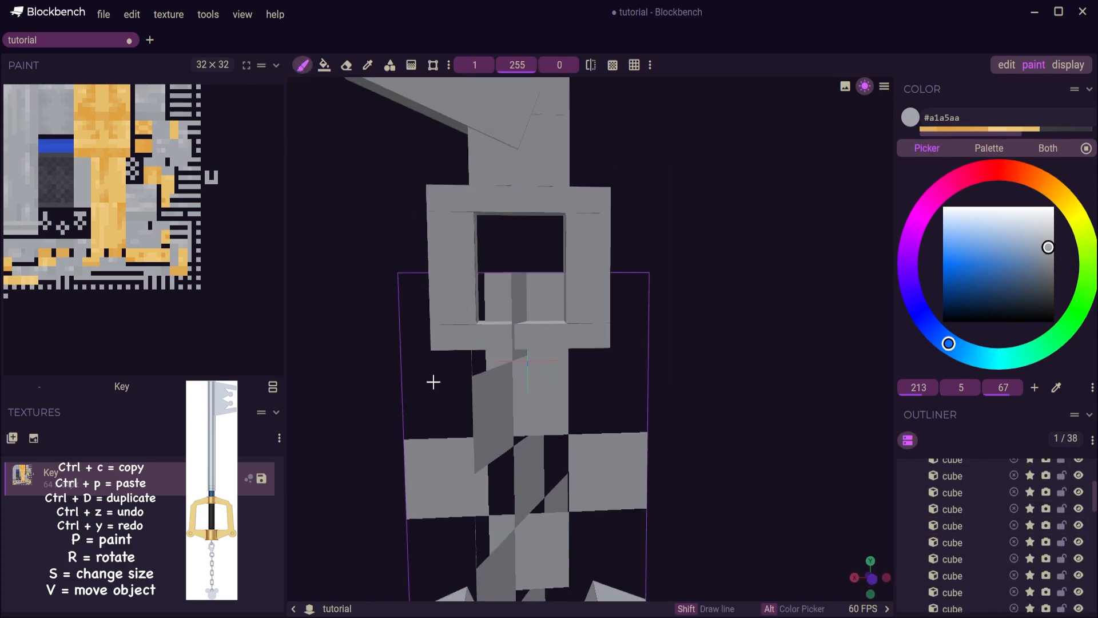
Erase the surplus pixels around the link shape on the long chain plane just above the charm
left_click(437, 397)
key("e")
left_click_drag(743, 366, 675, 395)
left_click_drag(744, 401, 657, 423)
left_click(612, 478)
left_click_drag(715, 457, 772, 434)
left_click(651, 423)
left_click(506, 458)
mouse_move(412, 444)
left_mouse_down()
mouse_move(458, 436)
mouse_move(423, 438)
left_mouse_up()
key("e")
left_click(598, 439)
left_click_drag(686, 424, 572, 389)
left_click(499, 363)
mouse_move(715, 343)
left_mouse_down()
mouse_move(759, 357)
mouse_move(434, 243)
left_mouse_up()
Paint the missing link pixels on the long chain plane in grey #a1a5aa
key("b")
left_click(628, 379)
mouse_move(628, 379)
left_mouse_down()
mouse_move(544, 382)
mouse_move(496, 451)
mouse_move(549, 440)
left_mouse_up()
left_click(559, 372)
left_click(728, 373)
left_click_drag(789, 372, 658, 366)
left_click(508, 362)
left_click_drag(435, 400, 534, 495)
Sample the light greys #b2b3b6 and #b8b9bd and dab shading patches on the charm at the chain's end
scroll(535, 494, "down", 5)
left_click_drag(659, 503, 647, 284)
scroll(647, 284, "down", 5)
left_click(592, 160, "alt")
scroll(422, 232, "up", 5)
left_click_drag(422, 232, 492, 172)
left_click(536, 362)
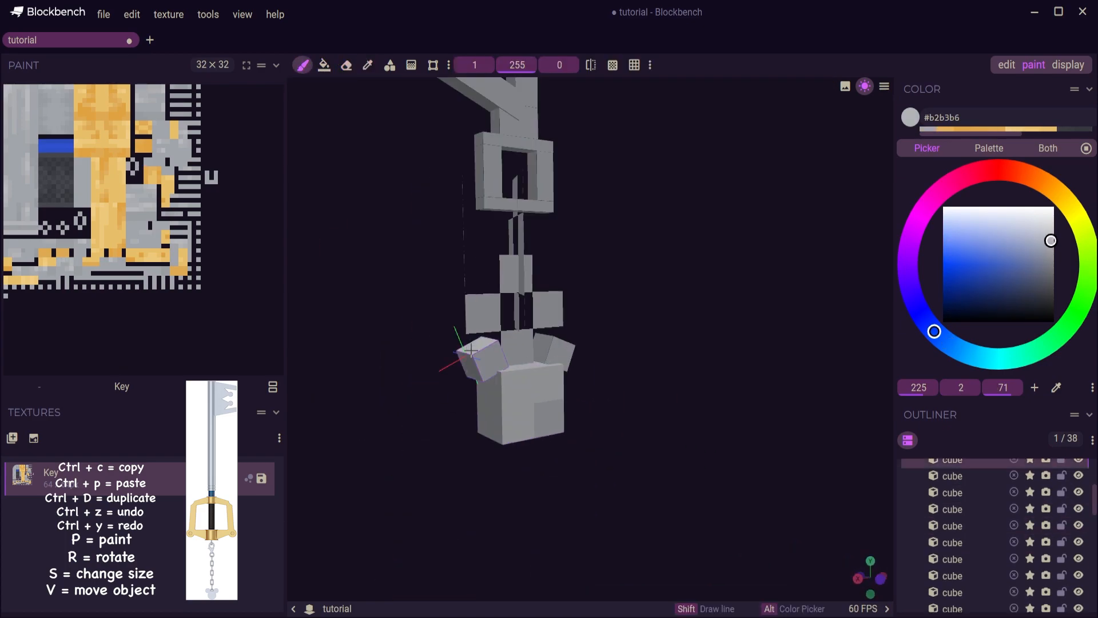
scroll(573, 123, "up", 5)
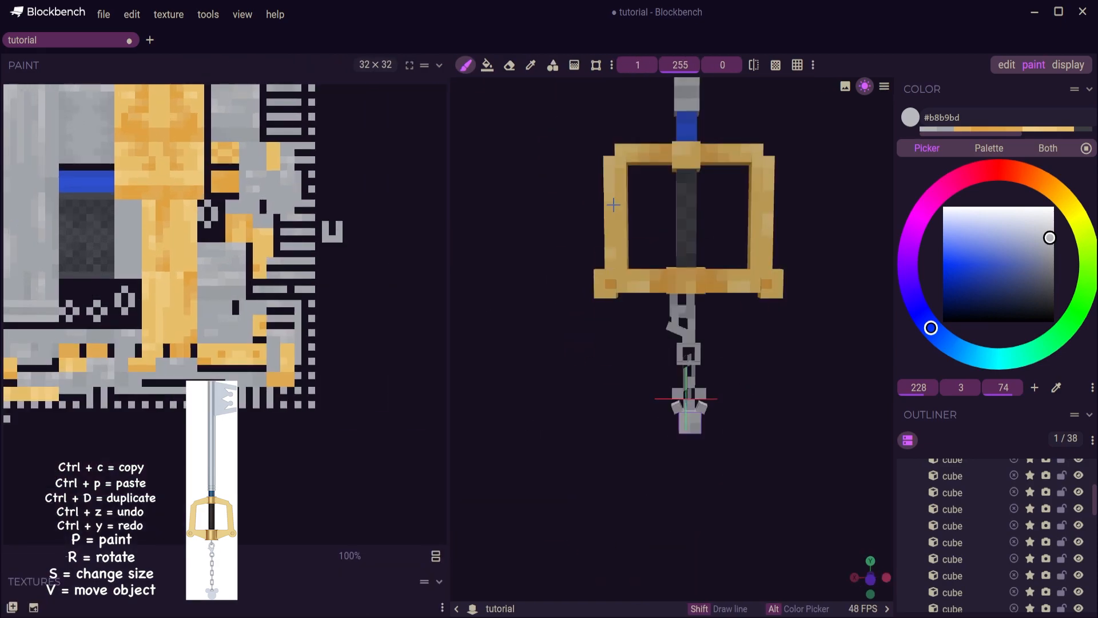
Shade the lower chain planes with patches of the darker greys #989ba1 and #9b9ea3
scroll(649, 308, "up", 3)
left_click(651, 267)
mouse_move(789, 355)
left_mouse_down()
mouse_move(823, 370)
mouse_move(855, 452)
left_mouse_up()
left_click_drag(561, 286, 710, 320)
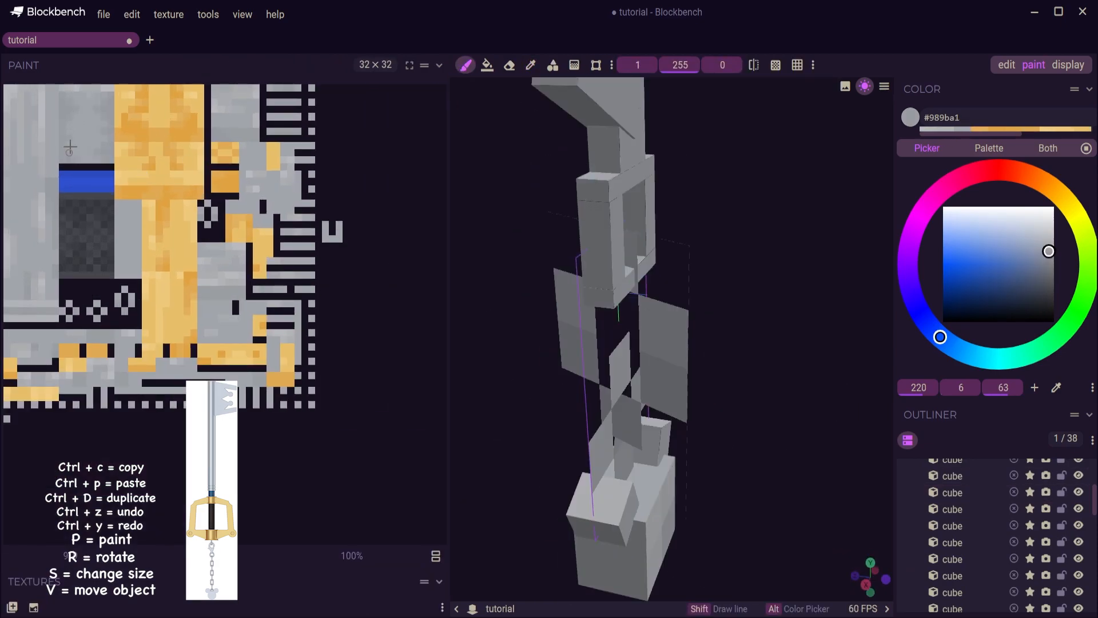
left_click(656, 269)
left_click_drag(655, 270, 543, 329)
left_click(614, 309)
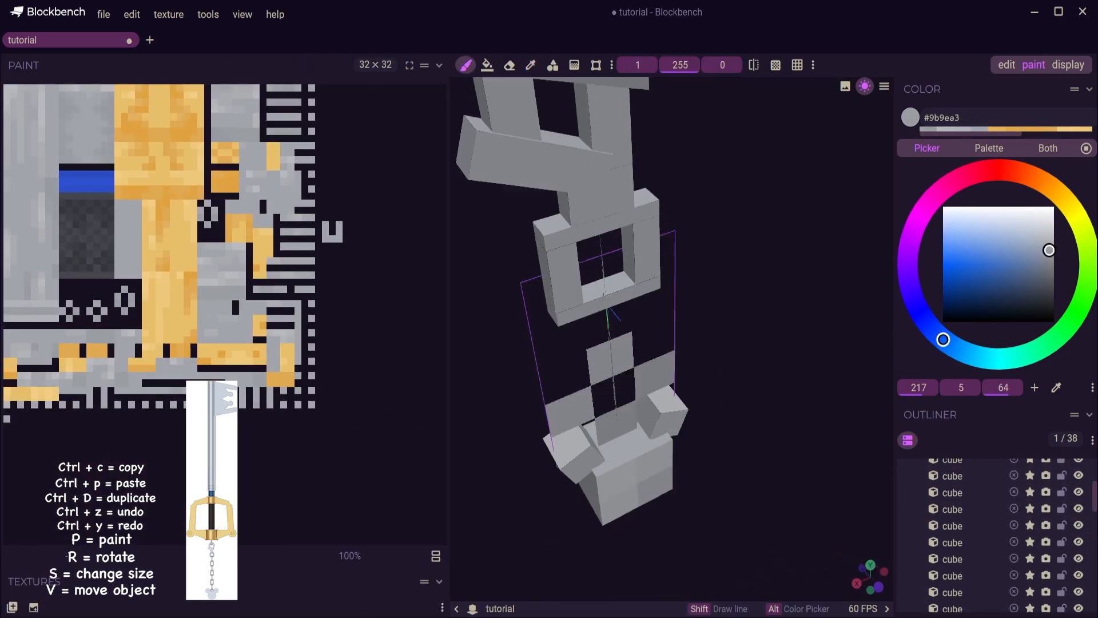
scroll(622, 241, "down", 2)
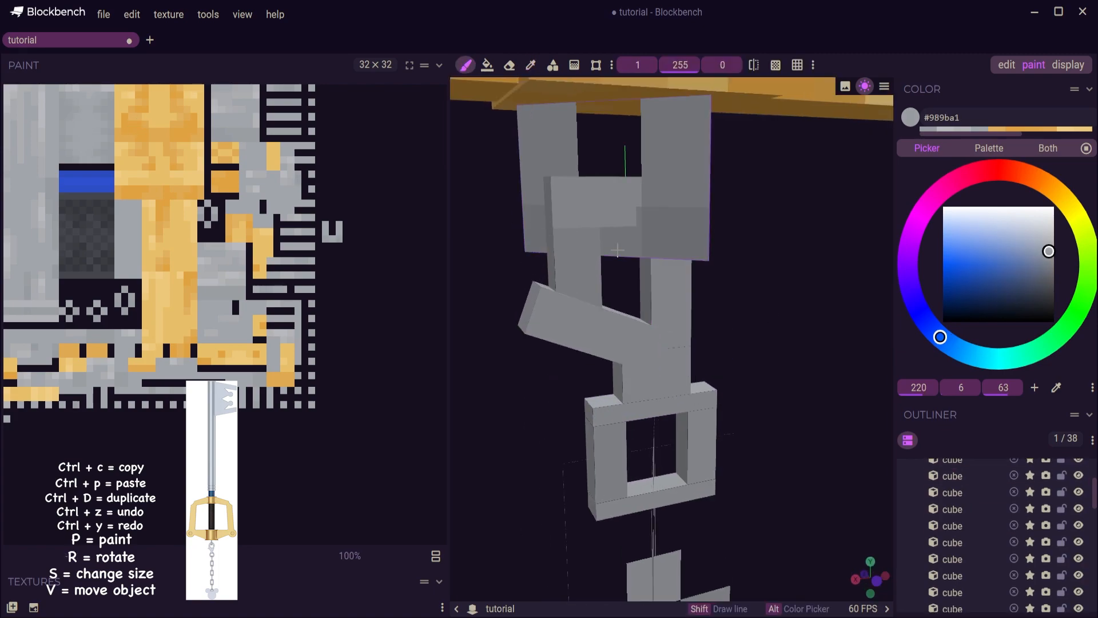
Pick the greys #9b9ea3 and #a0a3a9 from the texture and shade the upper chain links below the guard
left_click(76, 110, "alt")
left_click(658, 361)
mouse_move(549, 366)
left_mouse_down()
mouse_move(767, 377)
mouse_move(652, 394)
left_mouse_up()
left_click(676, 403)
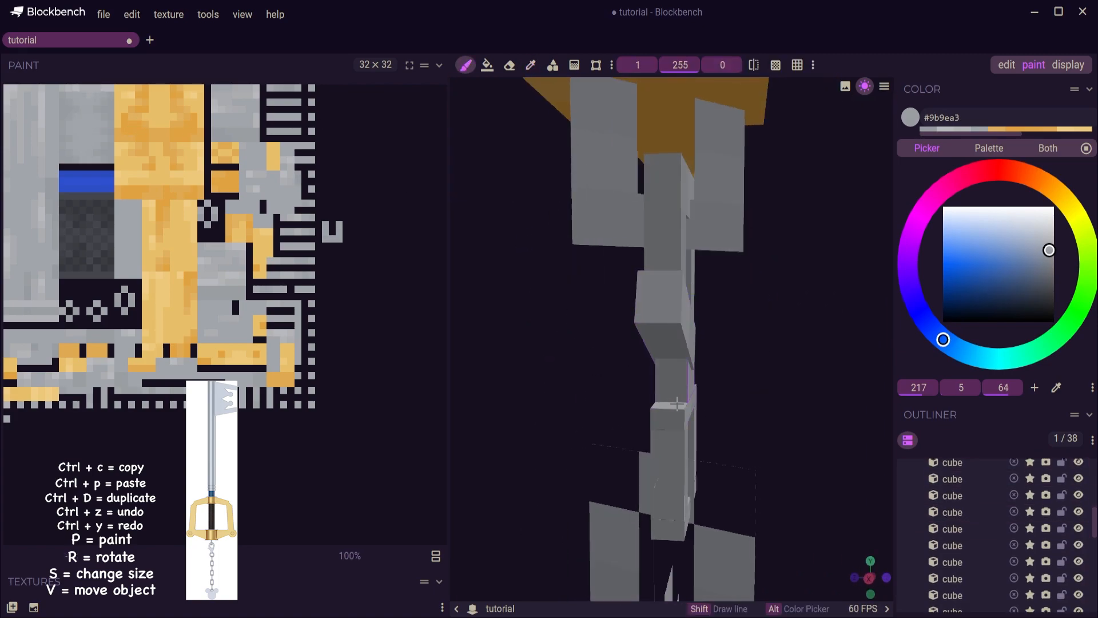
left_click_drag(825, 374, 872, 426)
left_click(792, 214)
left_click_drag(858, 480, 813, 423)
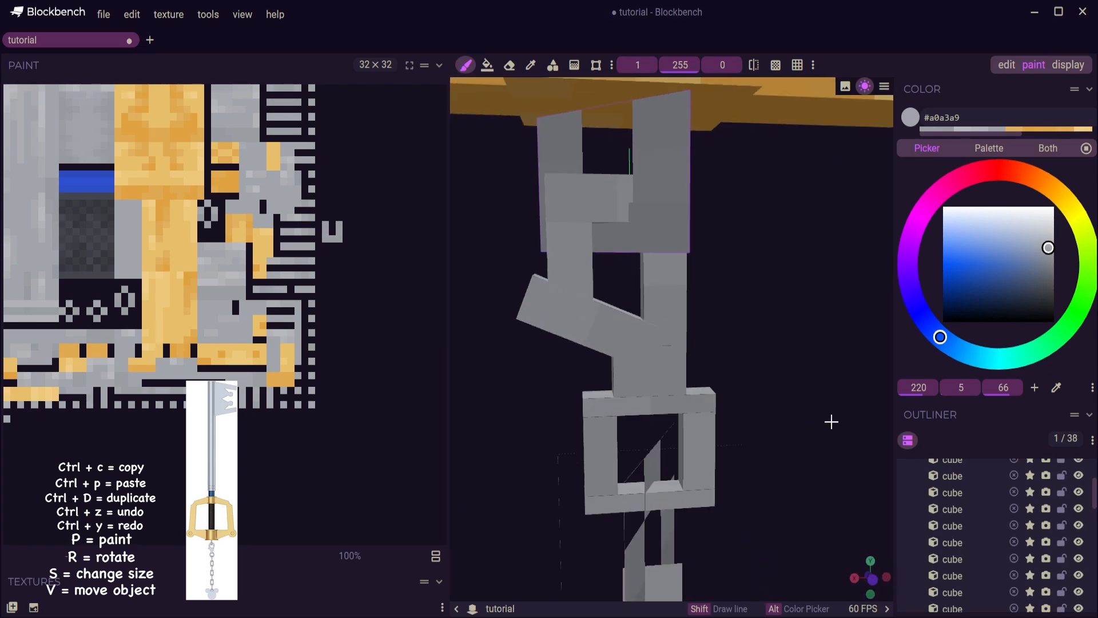
In edit mode, nudge the charm's two tilted ear cubes sideways, the right one by -0.1
key("v")
key("ctrl+a")
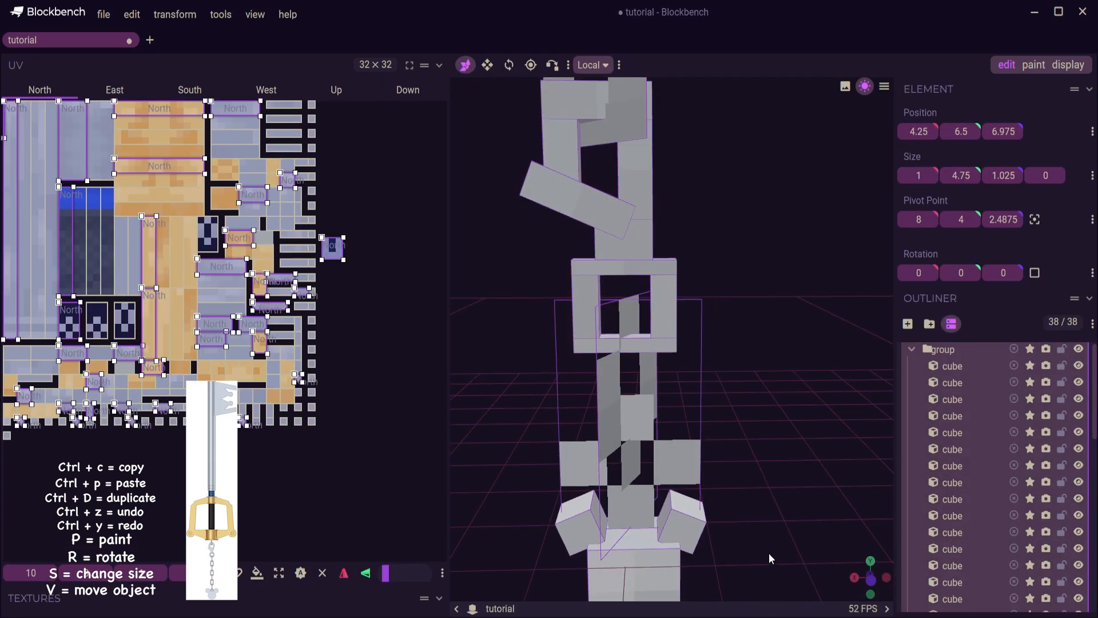
right_click_drag(766, 538, 748, 426)
left_click(659, 435)
left_click(648, 458)
left_click_drag(733, 462, 734, 428)
left_click(558, 436)
left_click_drag(535, 448, 541, 446)
left_click(655, 433)
left_click_drag(614, 413, 623, 417)
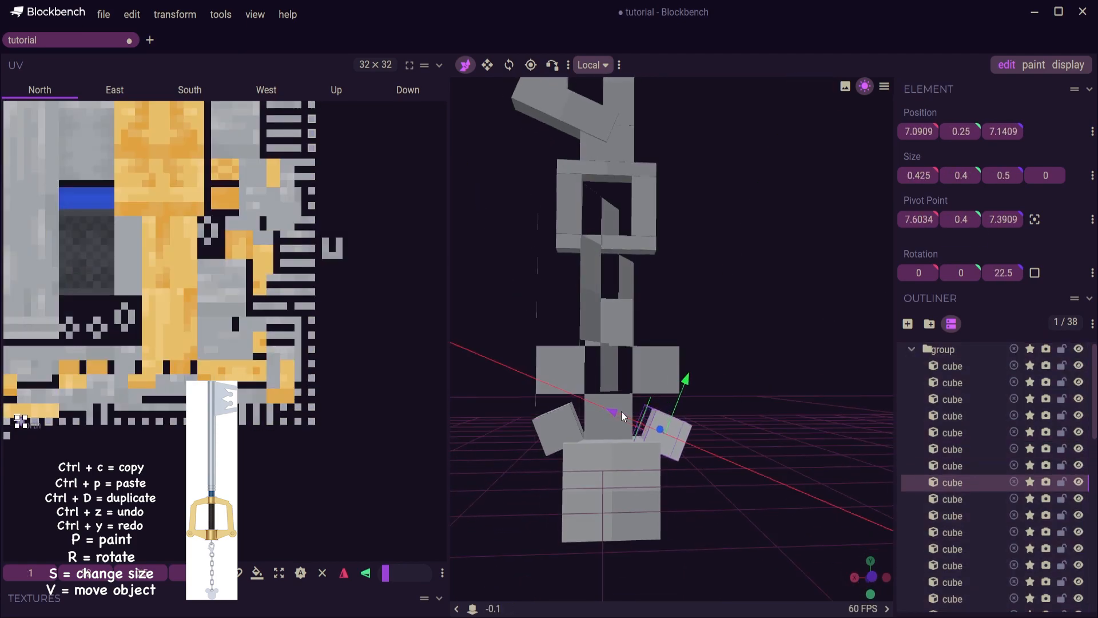
Return to paint mode, narrow the texture panel and examine the whole sword from several angles
left_click(1034, 65)
left_click(1006, 65)
left_click(568, 392)
left_click(1034, 65)
left_click_drag(738, 457, 801, 465)
scroll(801, 464, "down", 5)
scroll(967, 537, "down", 10)
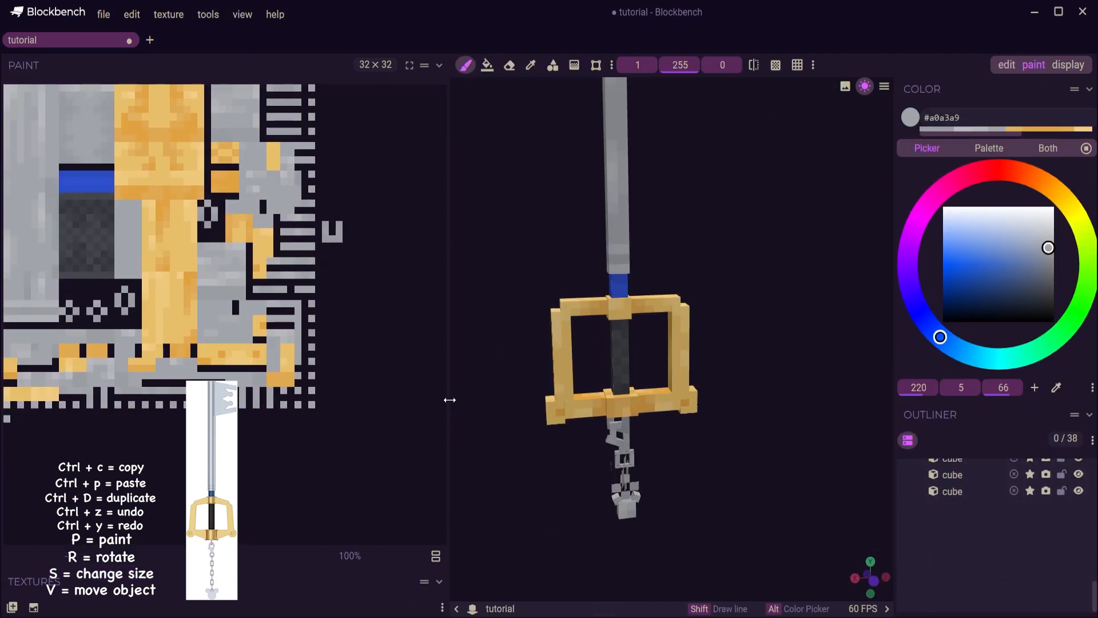
left_click_drag(448, 400, 273, 403)
scroll(574, 360, "down", 4)
left_click_drag(718, 485, 677, 335)
scroll(676, 336, "up", 3)
scroll(687, 353, "down", 3)
right_click_drag(686, 353, 692, 438)
scroll(691, 438, "up", 5)
scroll(692, 438, "up", 3)
left_click_drag(692, 438, 666, 444)
Sample the light grey #bcbec4 from the sword and dab highlight patches on its grey surface
left_click(355, 65)
left_click(552, 274)
left_click(529, 262, "alt")
left_click_drag(413, 246, 524, 303)
scroll(528, 344, "down", 8)
left_click_drag(528, 343, 478, 383)
right_click_drag(478, 383, 478, 303)
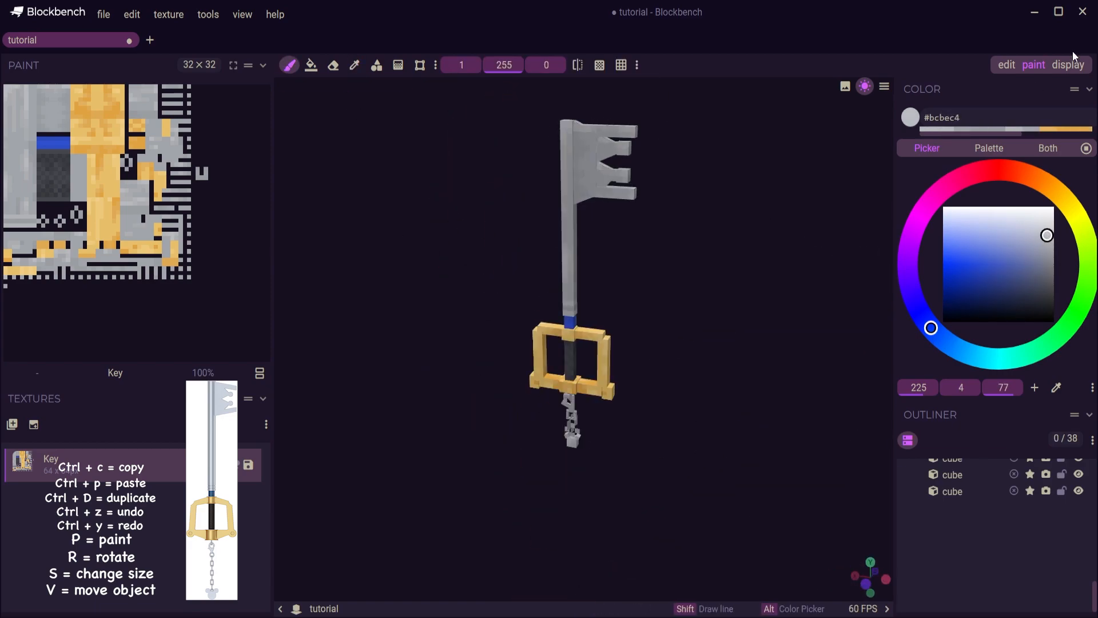
In display mode, check the third-person left view and lower the first-person right sword to a vertical translation of -1.5
left_click(1068, 65)
left_click(47, 132)
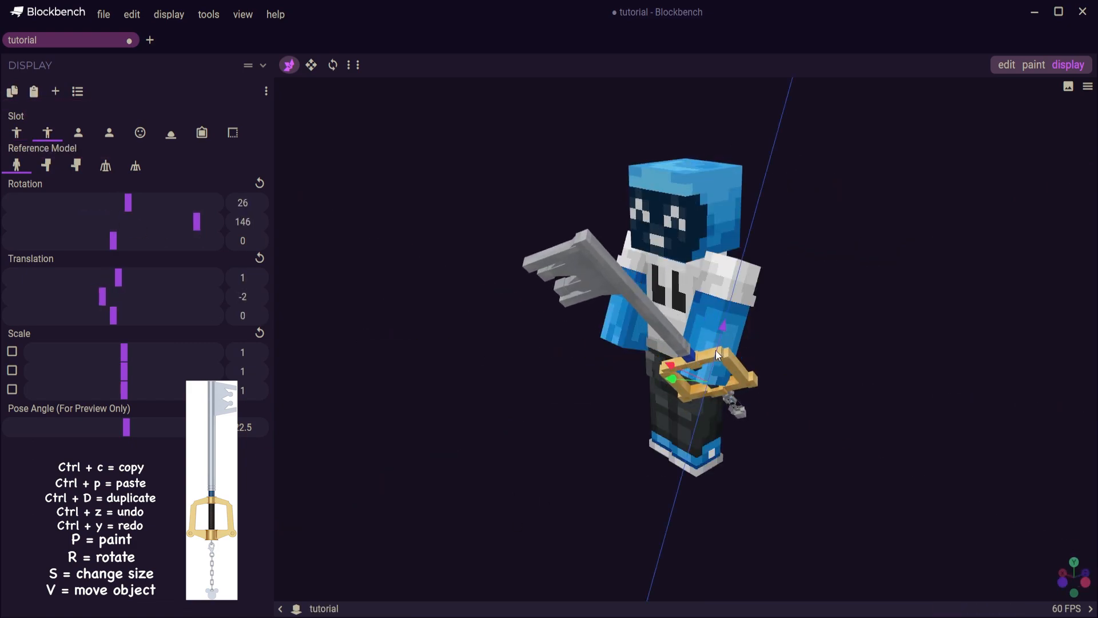
left_click(78, 133)
left_click_drag(910, 590, 953, 613)
left_click_drag(929, 513, 929, 532)
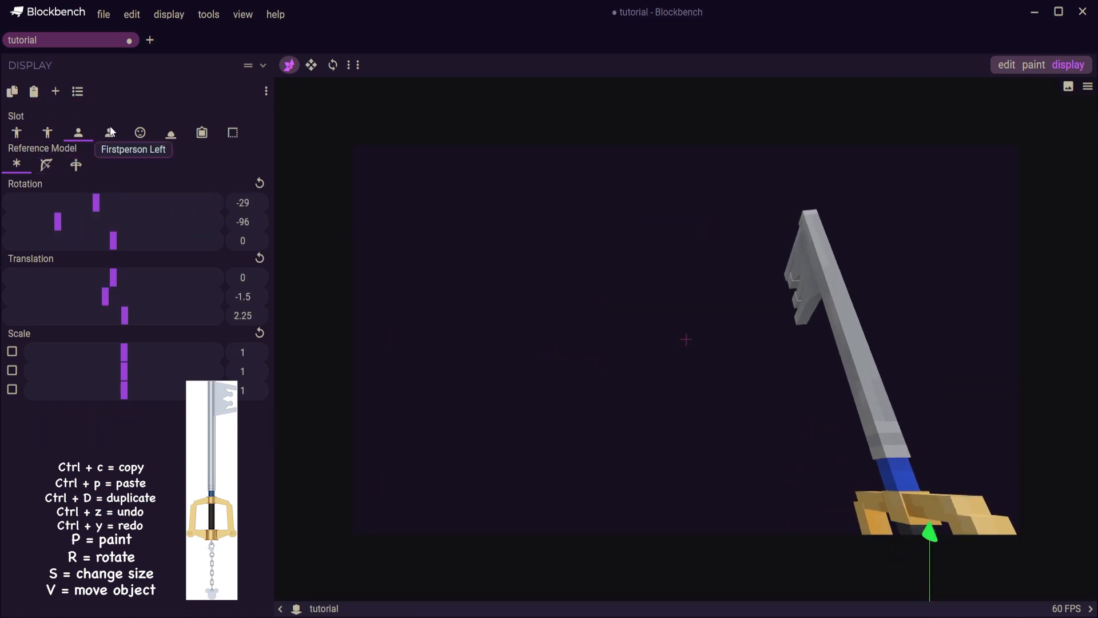
Turn the sword around its Y axis in the first-person left slot and adjust its height
left_click(109, 132)
left_click_drag(58, 222, 166, 222)
left_click_drag(441, 532, 441, 513)
In the head slot, move the sword to translation 1.5, 19.25, -17 and try X and Y rotations of 126 and 72
left_click(140, 132)
left_click_drag(582, 305, 526, 305)
left_click_drag(685, 223, 685, 112)
left_click_drag(692, 147, 607, 135)
left_click_drag(514, 286, 620, 280)
left_click_drag(113, 241, 155, 222)
key("ctrl+z")
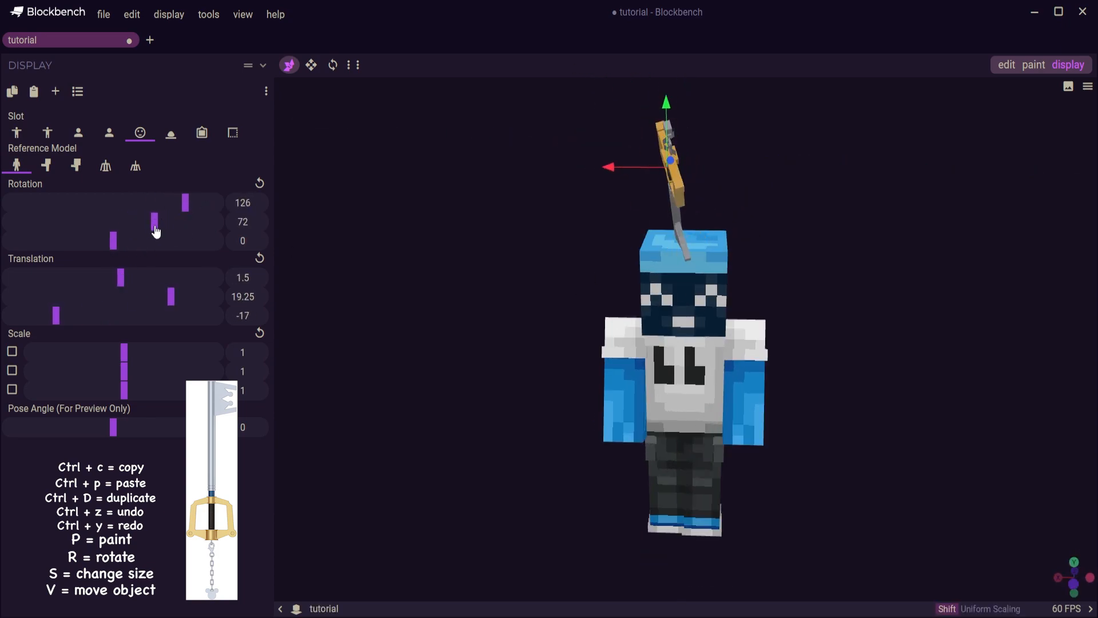
Set the head slot's Z translation to -13, rotate the sword to about -1.71, 29.14, 132.87, and fine-tune its position
left_click_drag(70, 322, 58, 322)
left_click_drag(563, 241, 506, 259)
key("r")
left_click_drag(629, 197, 592, 189)
key("v")
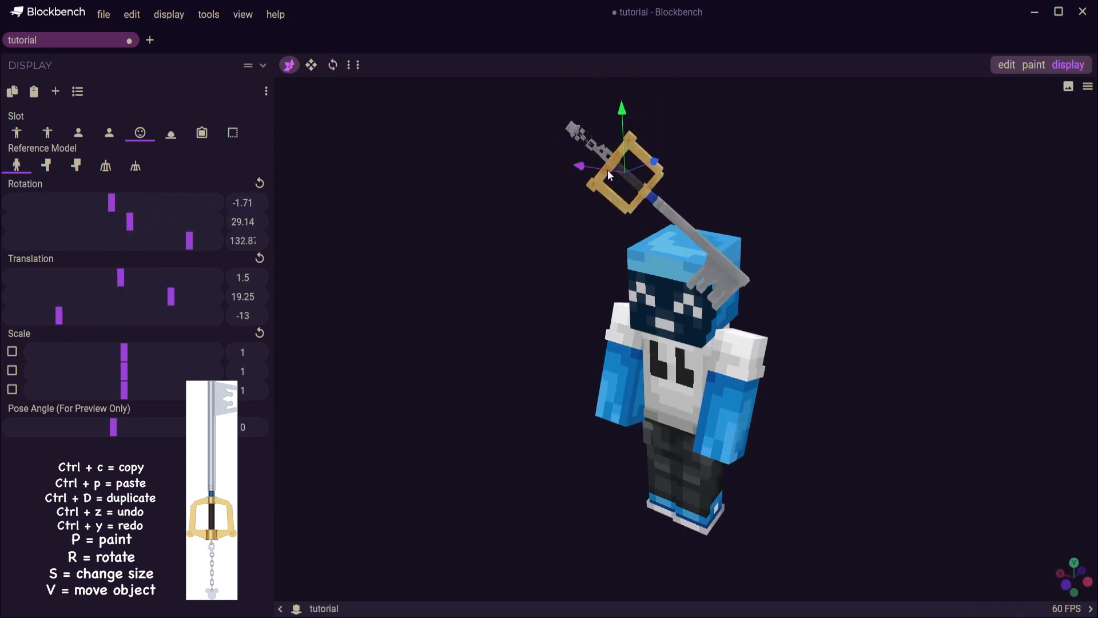
left_click_drag(586, 101, 586, 94)
left_click_drag(515, 274, 564, 243)
left_click_drag(610, 178, 617, 179)
In the ground slot, rotate the sword around its X and Y axes
left_click(171, 133)
left_click_drag(113, 203, 138, 203)
left_click_drag(113, 221, 167, 223)
Fit the sword in the item frame with Z rotation 49, translation 4.5, -1.75, 0 and uniform scale 0.64
left_click_drag(113, 241, 141, 240)
left_click(201, 133)
left_click_drag(691, 351, 687, 355)
left_click_drag(620, 354, 589, 351)
left_click(1067, 582)
left_click_drag(124, 352, 90, 352, "shift")
left_click_drag(647, 294, 647, 305)
left_click_drag(611, 359, 627, 359)
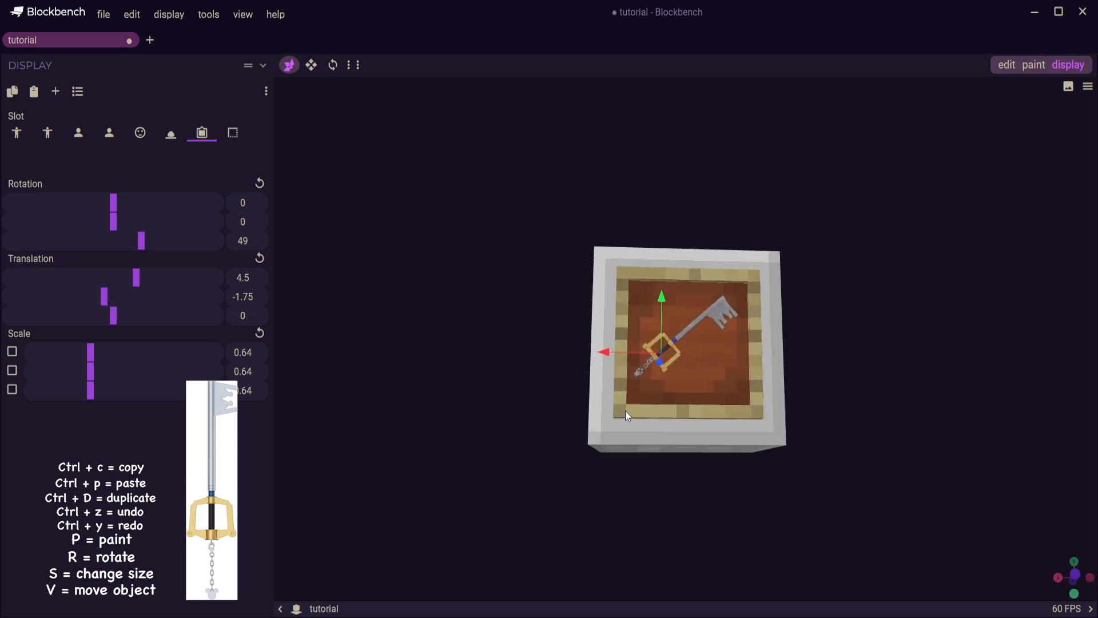
Fit the sword in the GUI slot with rotation 0, -180, 42, translation -3.5, -3.5, 0 and scale 0.59
left_click(233, 133)
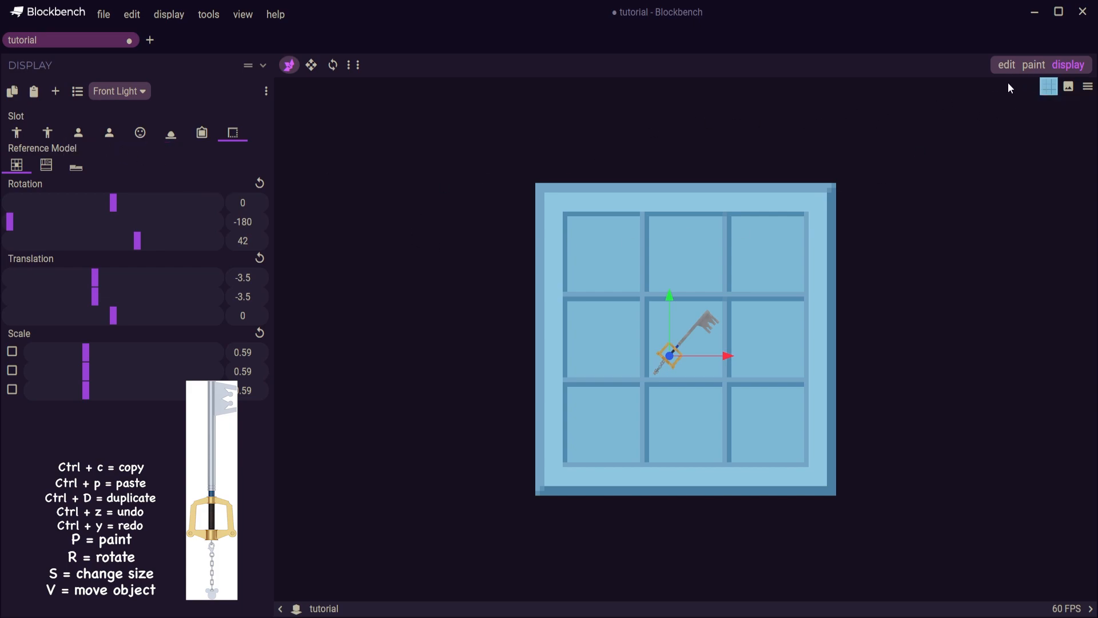
left_click(1008, 67)
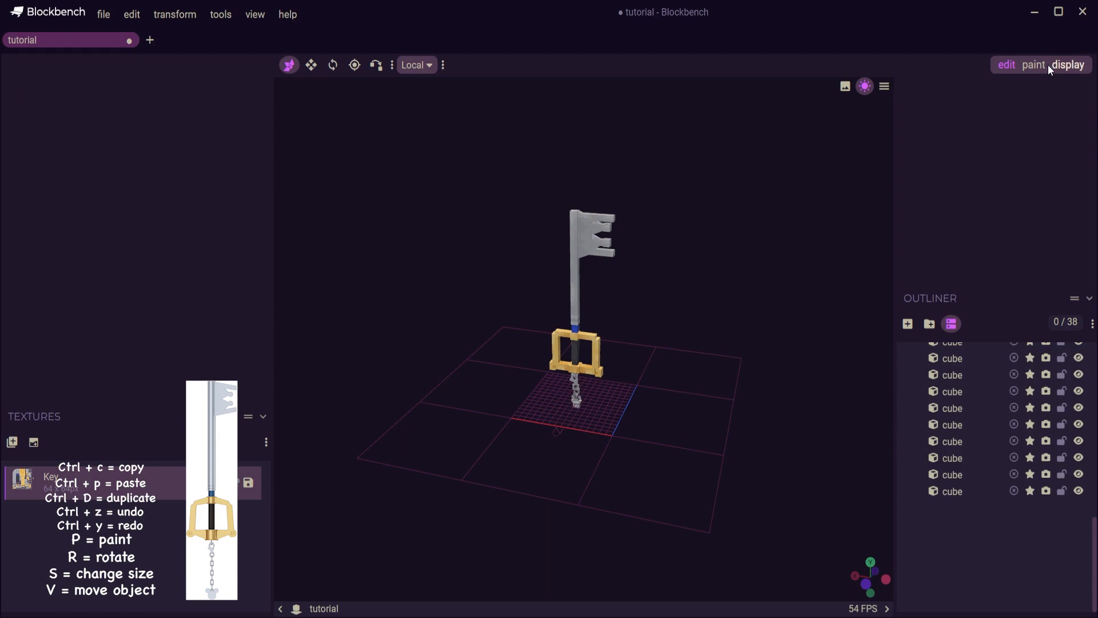
Go back to paint mode and inspect the complete textured sword from the front
left_click(1050, 66)
left_click_drag(412, 154, 856, 183)
left_click(1014, 64)
left_click(1034, 64)
left_click_drag(820, 314, 642, 301)
scroll(693, 326, "up", 5)
right_click_drag(653, 295, 646, 329)
scroll(647, 328, "down", 3)
mouse_move(652, 329)
left_mouse_down()
mouse_move(686, 332)
mouse_move(665, 323)
left_mouse_up()
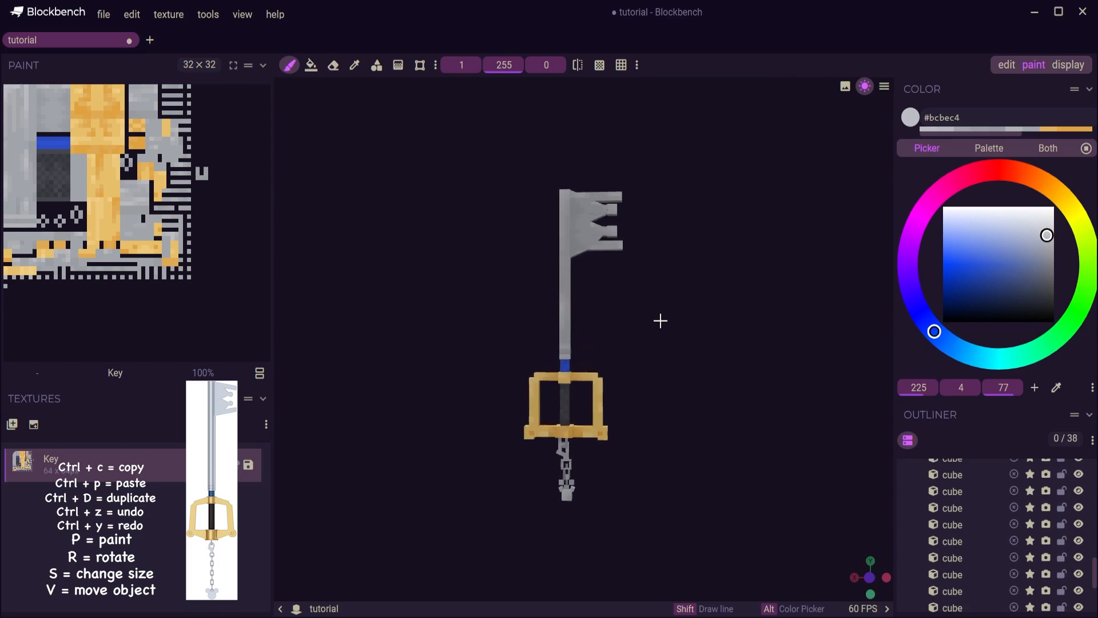